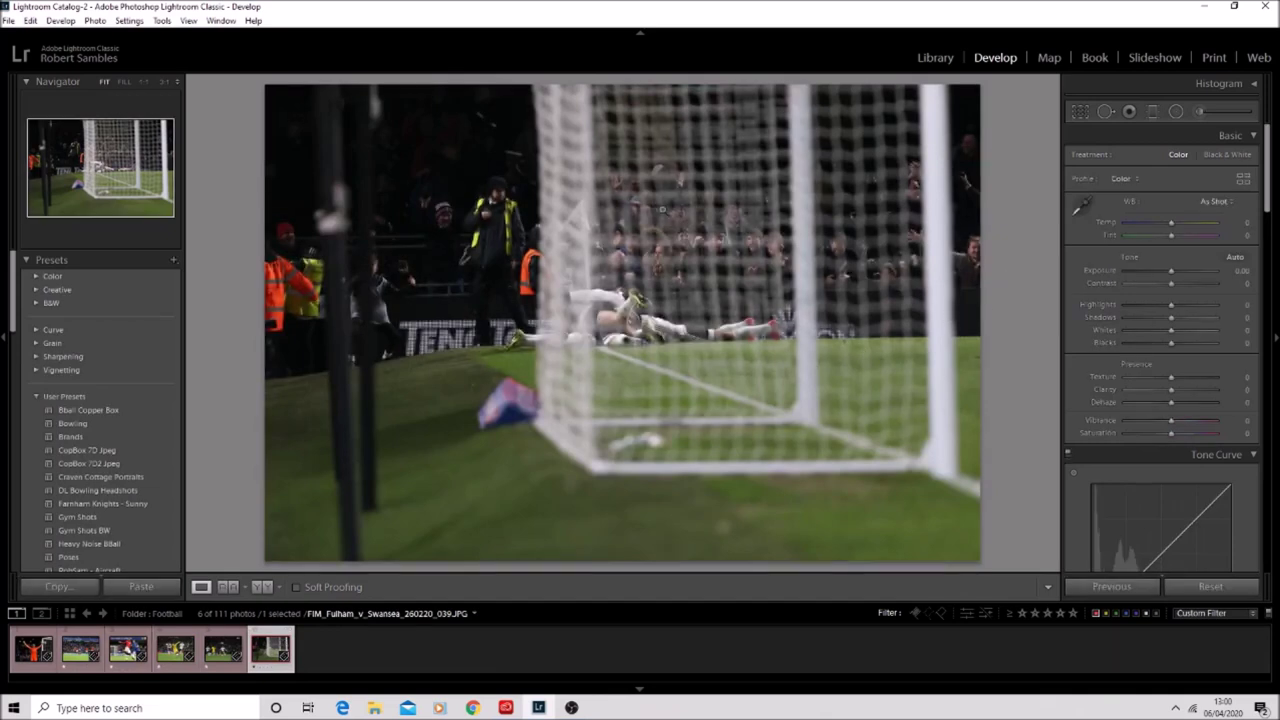
Crop FIM_Fulham_v_Swansea_260220_012.JPG tighter around the three running players, trimming the empty pitch and crowd.
{"action": "left_click", "coordinate": [175, 648]}
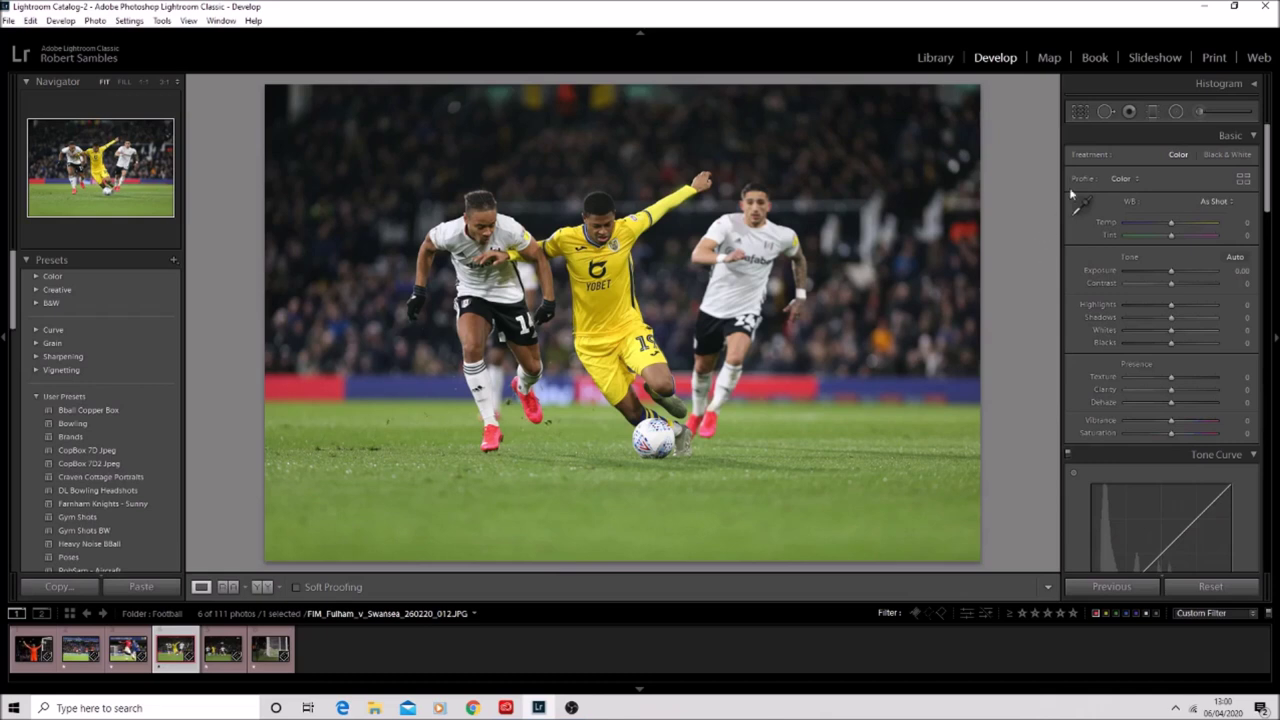
{"action": "left_click", "coordinate": [1080, 111]}
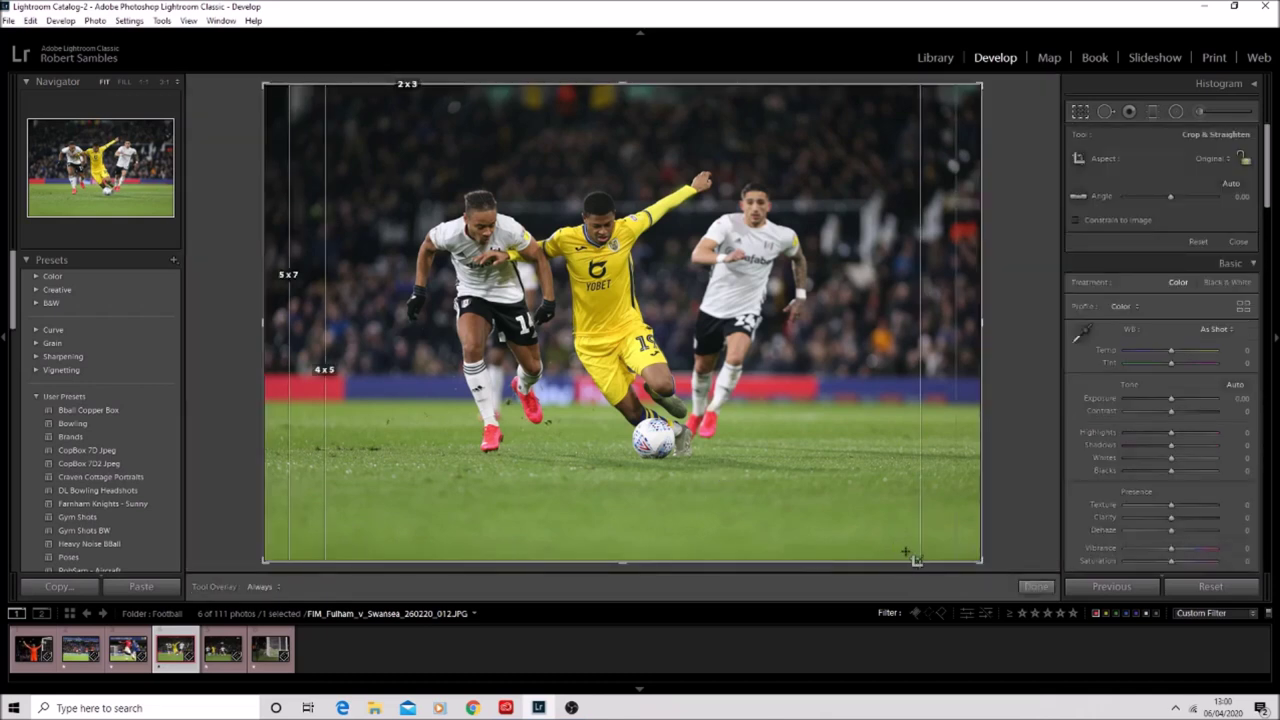
{"action": "left_click_drag", "start_coordinate": [982, 563], "coordinate": [891, 514]}
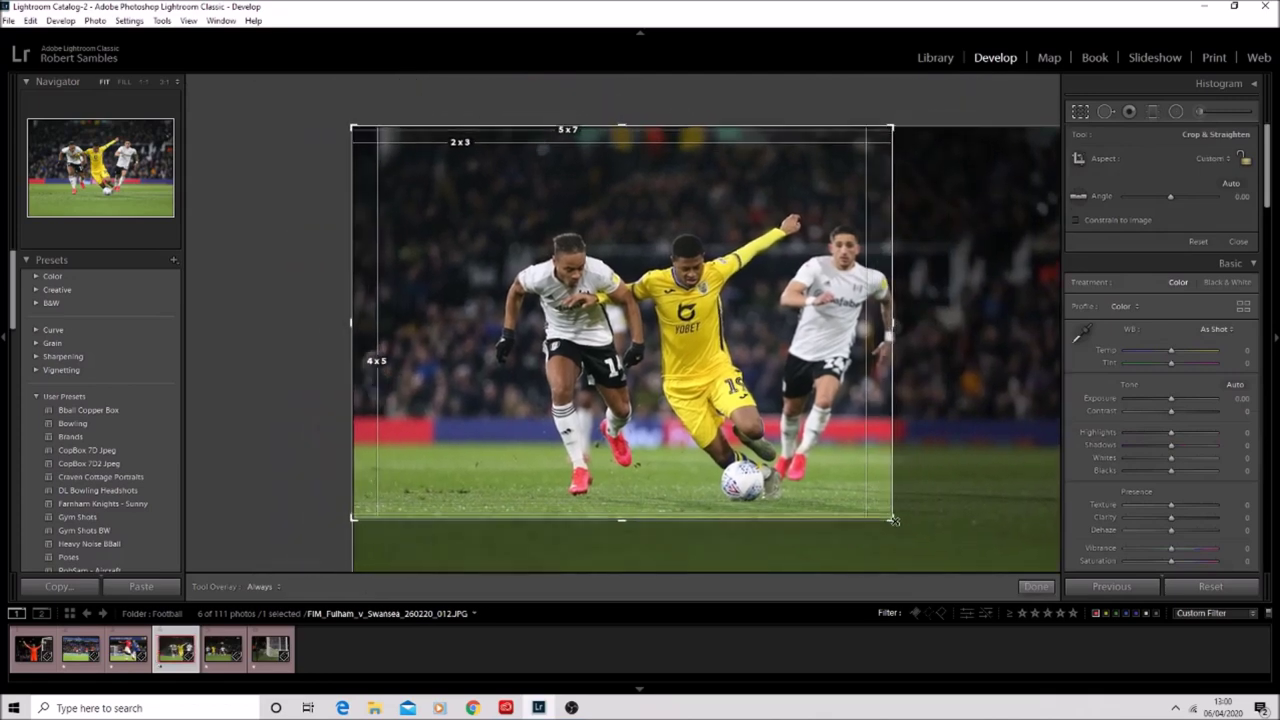
{"action": "left_click_drag", "start_coordinate": [727, 354], "coordinate": [689, 354]}
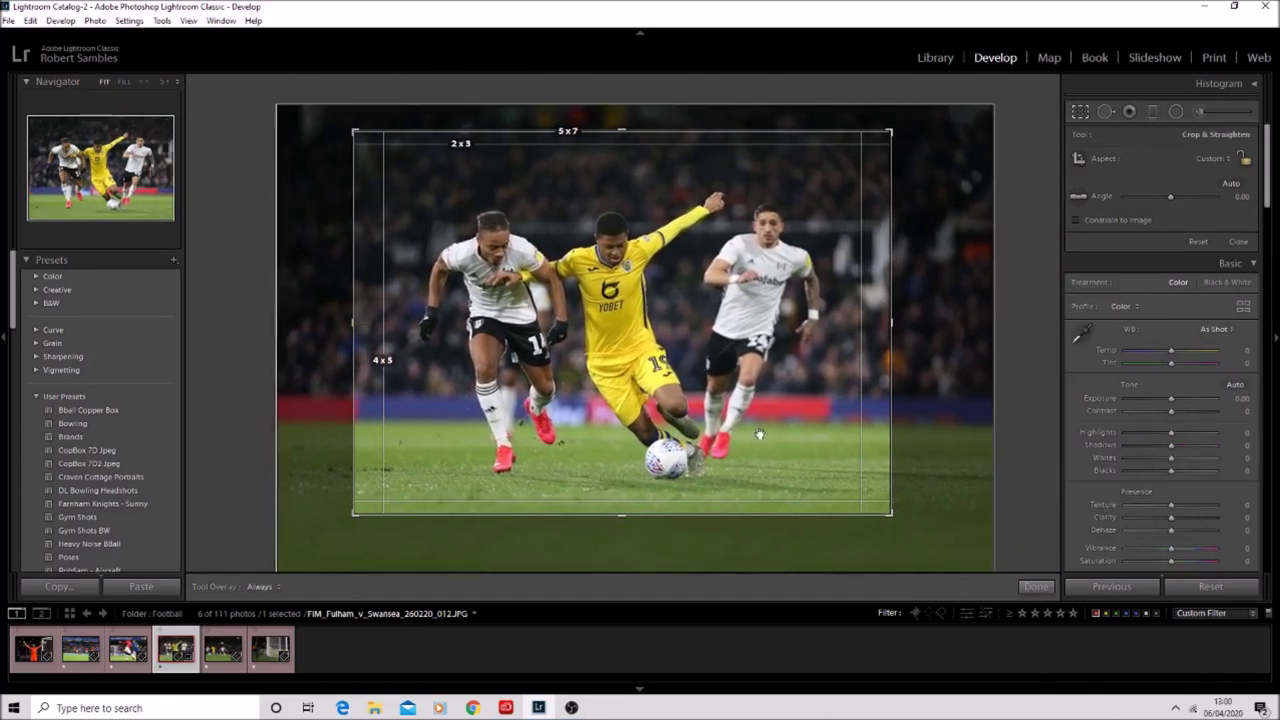
{"action": "left_click_drag", "start_coordinate": [903, 517], "coordinate": [904, 519]}
{"action": "left_click", "coordinate": [1036, 586]}
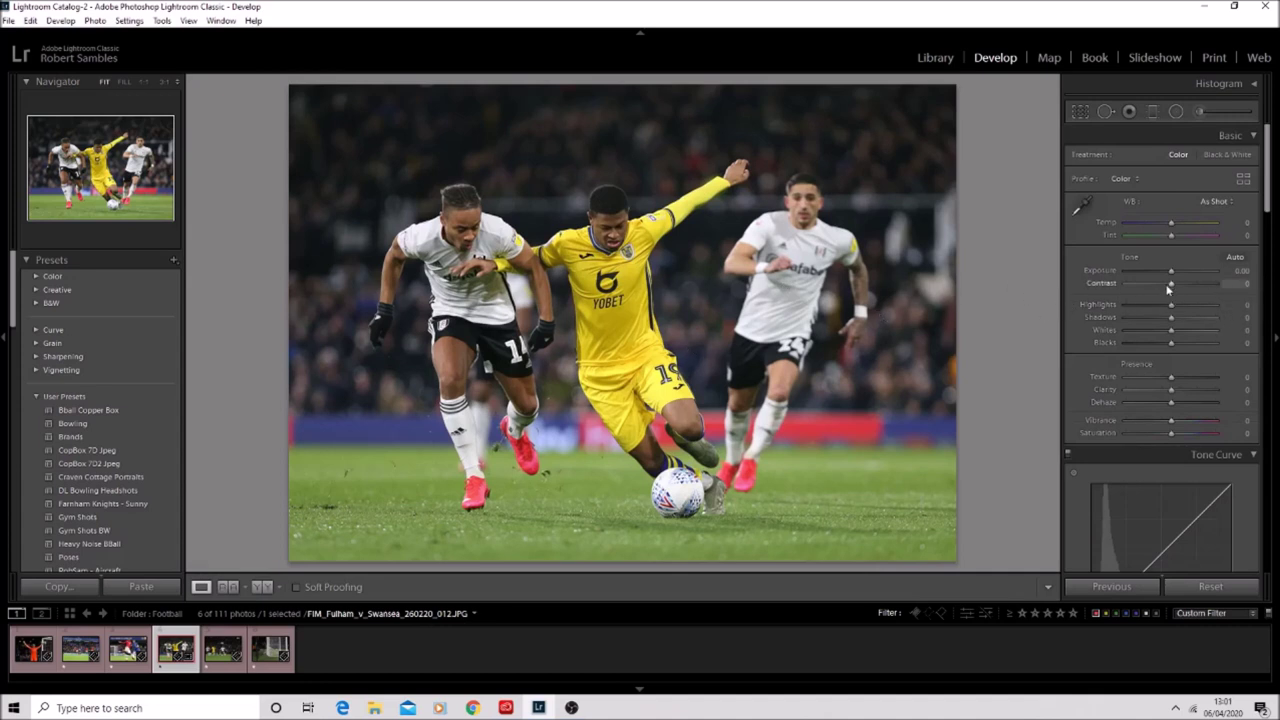
Set the cropped photo's Contrast to +24, Temp to -5, Shadows to +15 and Clarity to +10.
{"action": "key", "text": "Right"}
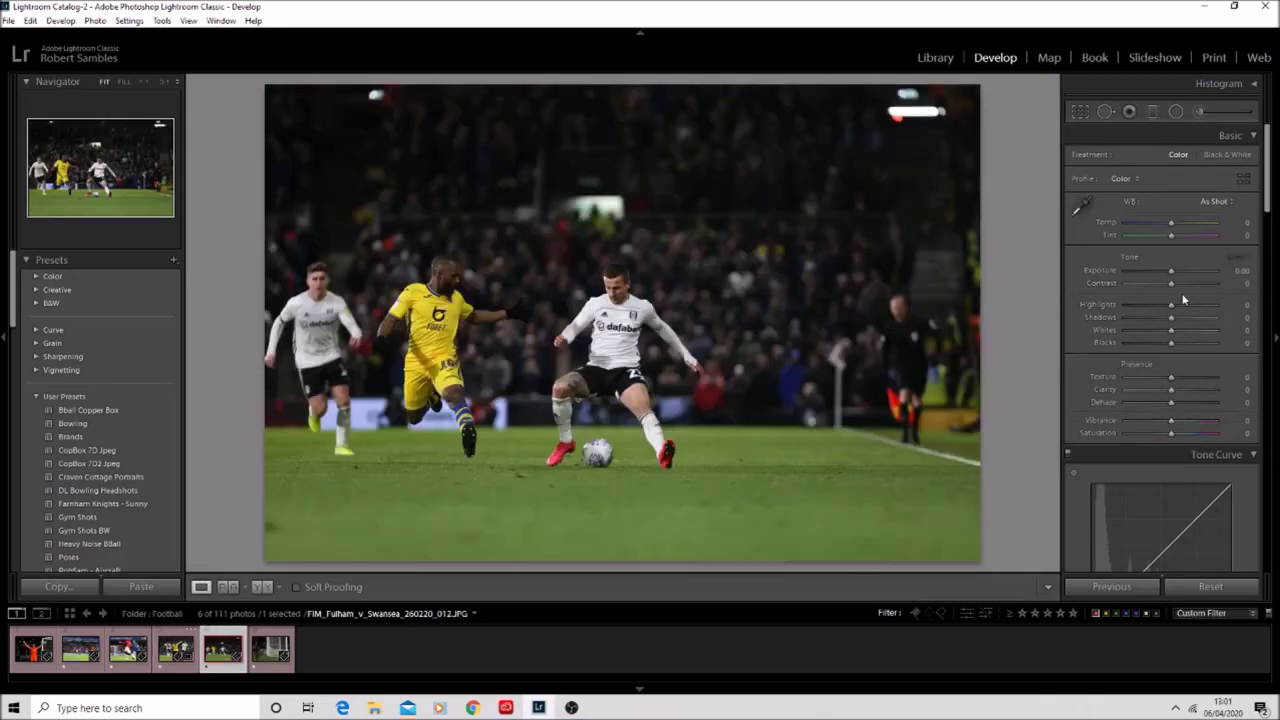
{"action": "key", "text": "Left"}
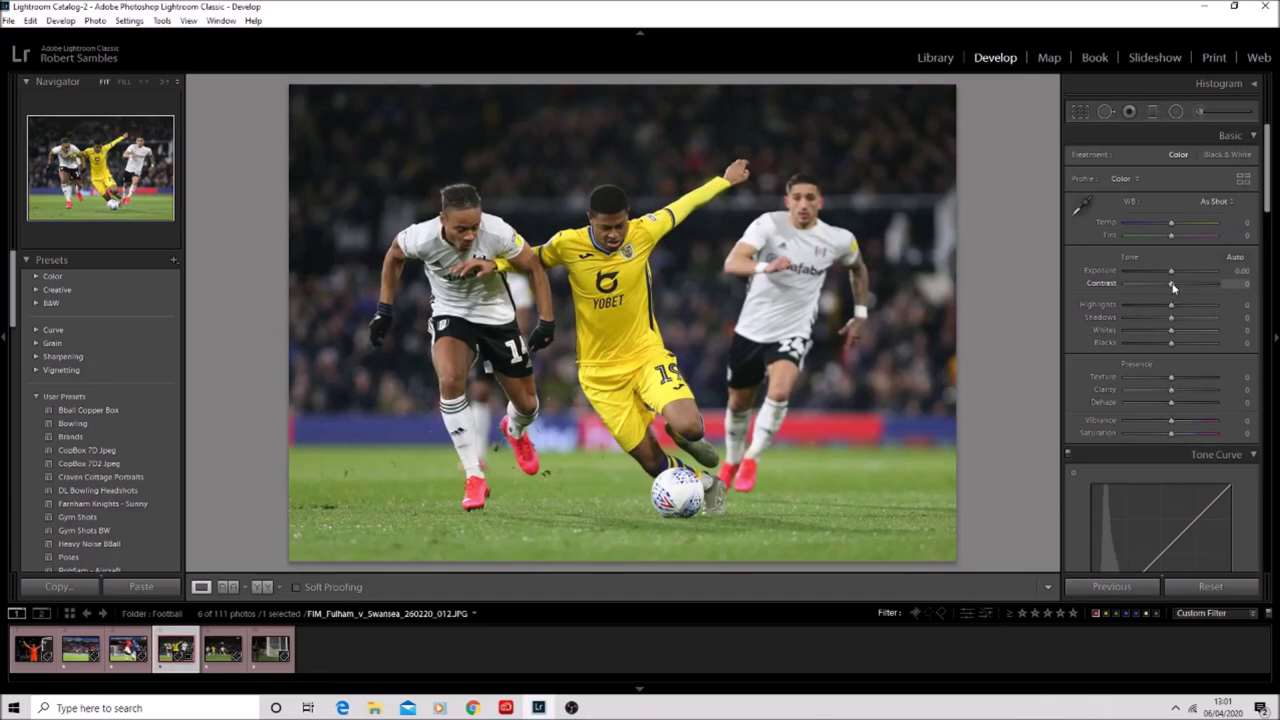
{"action": "key", "text": "Right"}
{"action": "key", "text": "Left"}
{"action": "left_click_drag", "start_coordinate": [1172, 292], "coordinate": [1182, 290]}
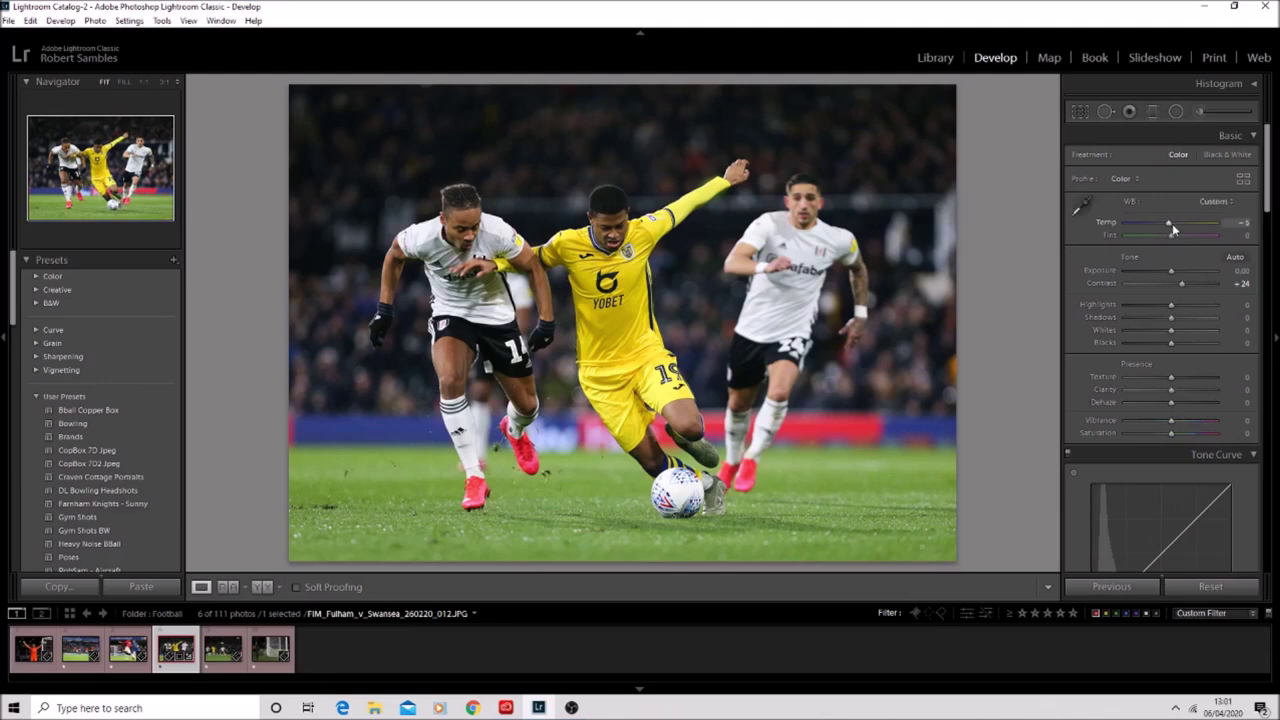
{"action": "left_click_drag", "start_coordinate": [1172, 224], "coordinate": [1172, 221]}
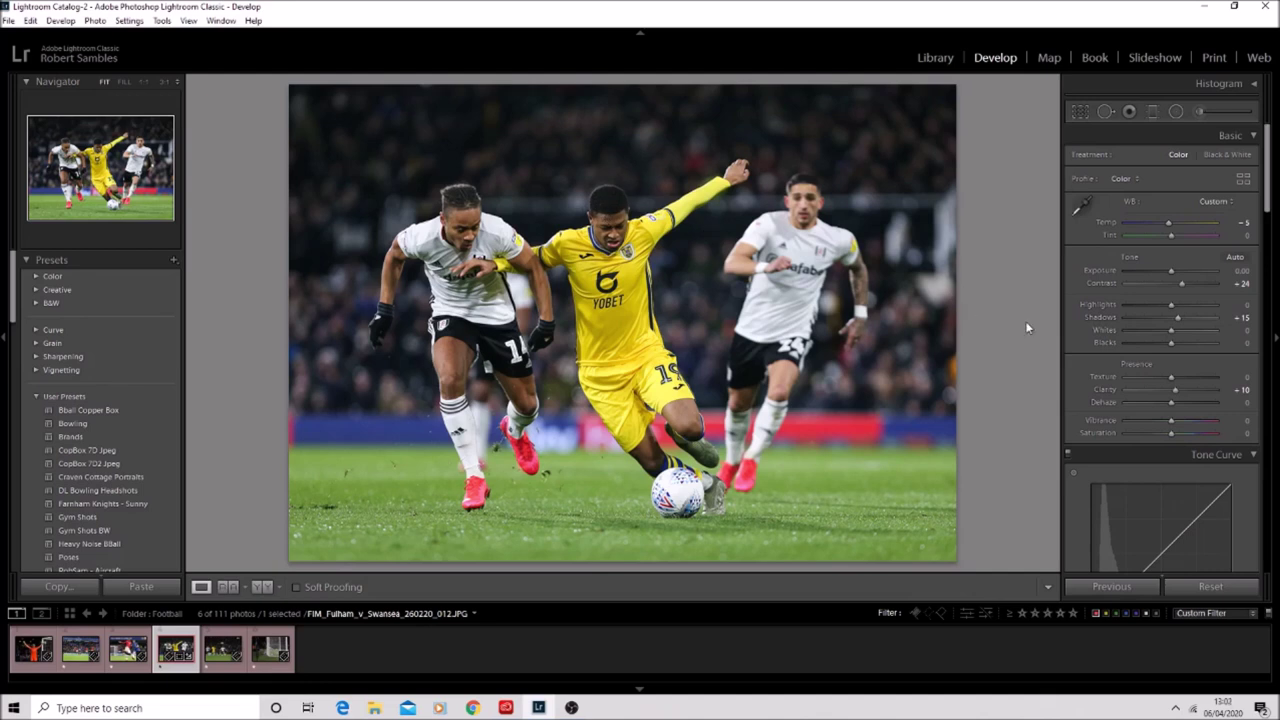
Sharpen the photo, trying an Amount of 150 and then reducing it to a more moderate level.
{"action": "left_click_drag", "start_coordinate": [1268, 197], "coordinate": [1273, 446]}
{"action": "left_click_drag", "start_coordinate": [1126, 333], "coordinate": [1262, 344]}
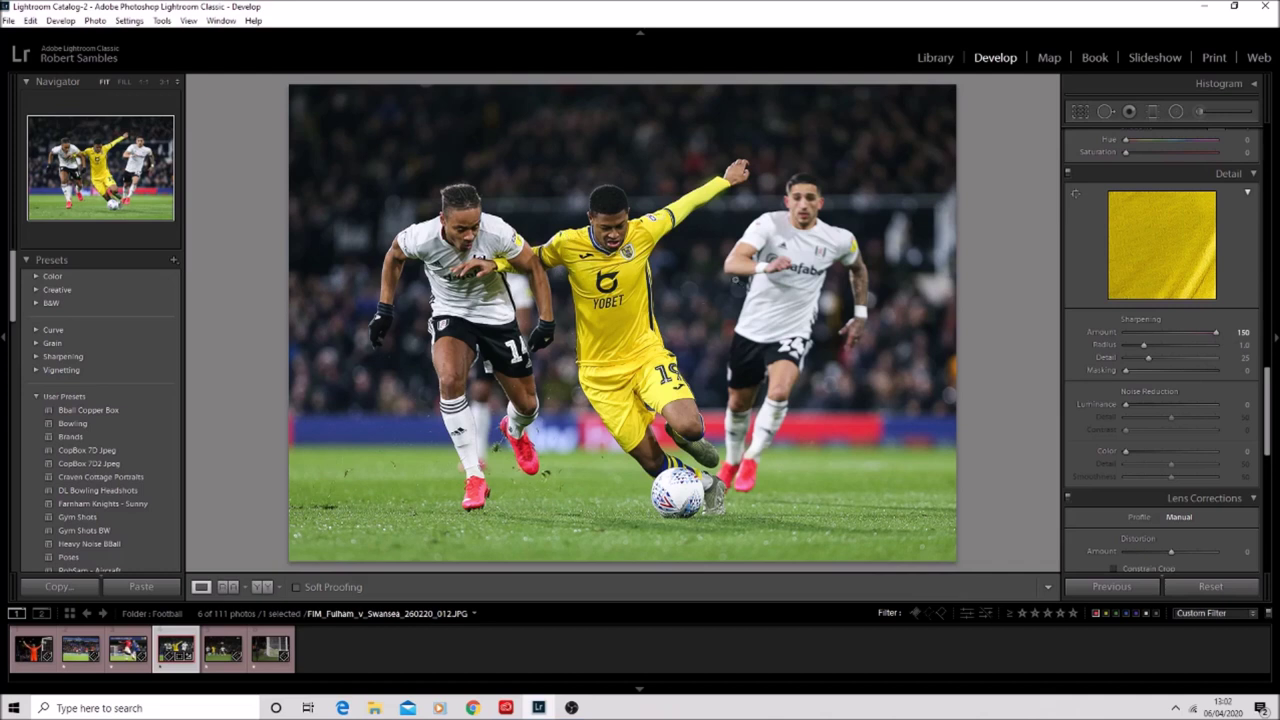
{"action": "left_click_drag", "start_coordinate": [1217, 333], "coordinate": [1188, 345]}
{"action": "left_click_drag", "start_coordinate": [1170, 346], "coordinate": [1177, 346]}
Crop FIM_Chelsea_v_ManchesterUnited_170220_054.JPG by trimming the empty area beside the goal on its left side.
{"action": "left_click", "coordinate": [133, 645]}
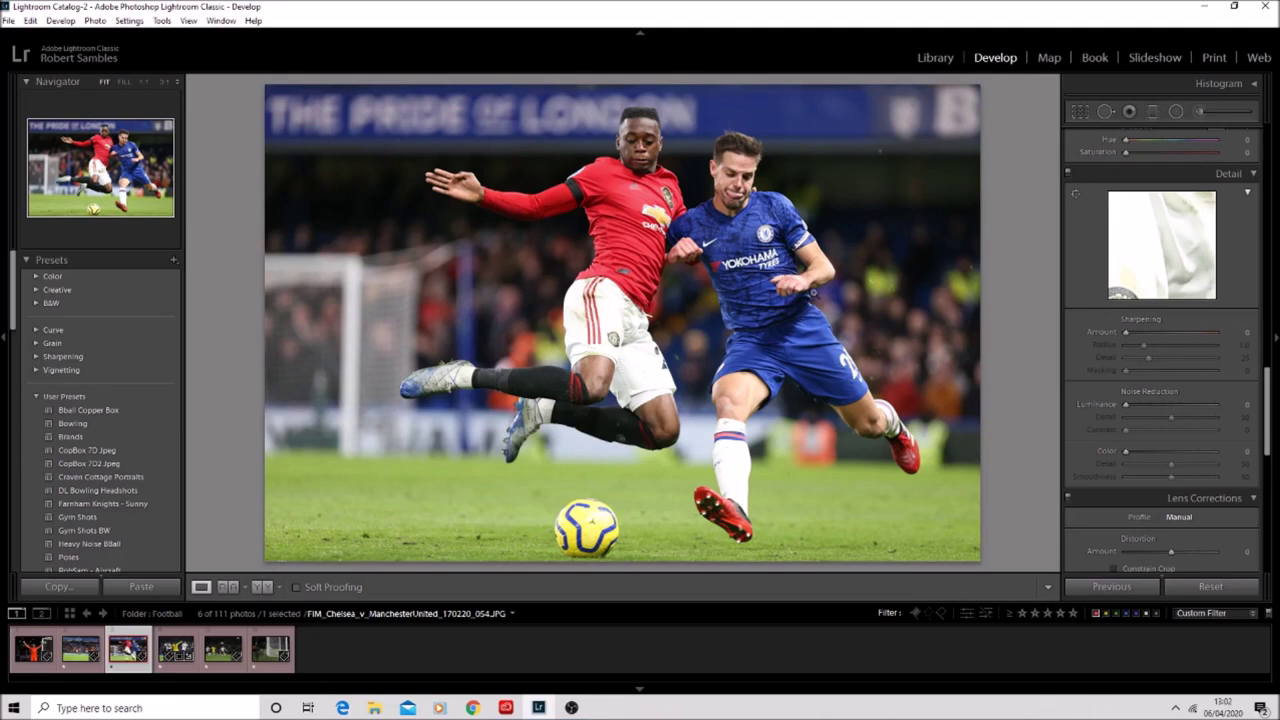
{"action": "left_click", "coordinate": [1081, 111]}
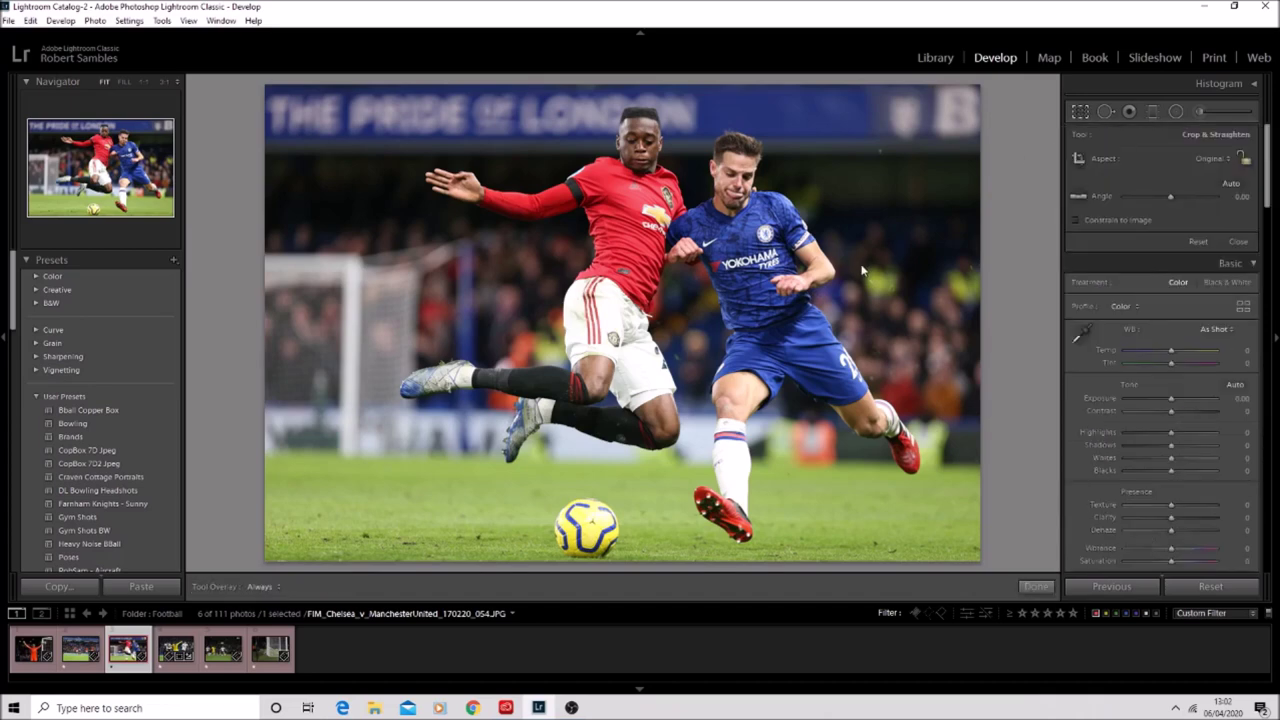
{"action": "left_click_drag", "start_coordinate": [261, 323], "coordinate": [300, 326]}
{"action": "left_click", "coordinate": [1035, 587]}
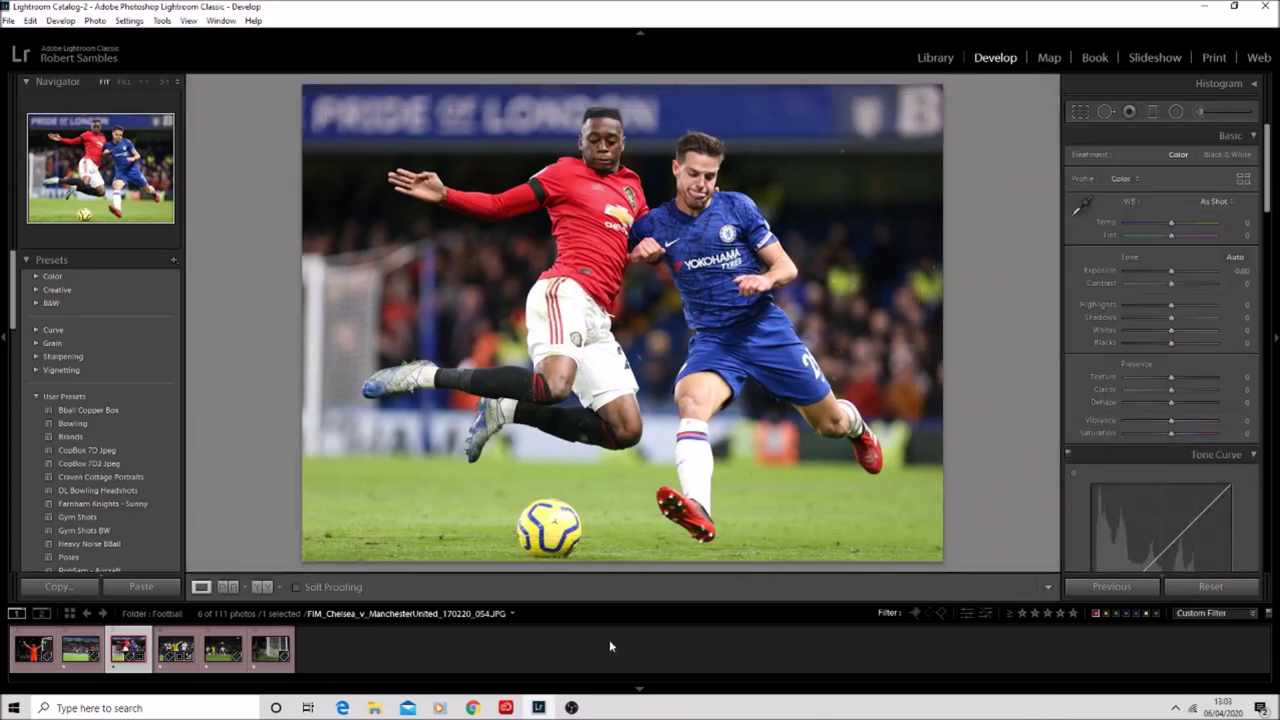
Synchronize the develop settings from the Fulham v Swansea 012 photo to the Chelsea v Manchester United photo, excluding White Balance, and check the result.
{"action": "left_click", "coordinate": [185, 640]}
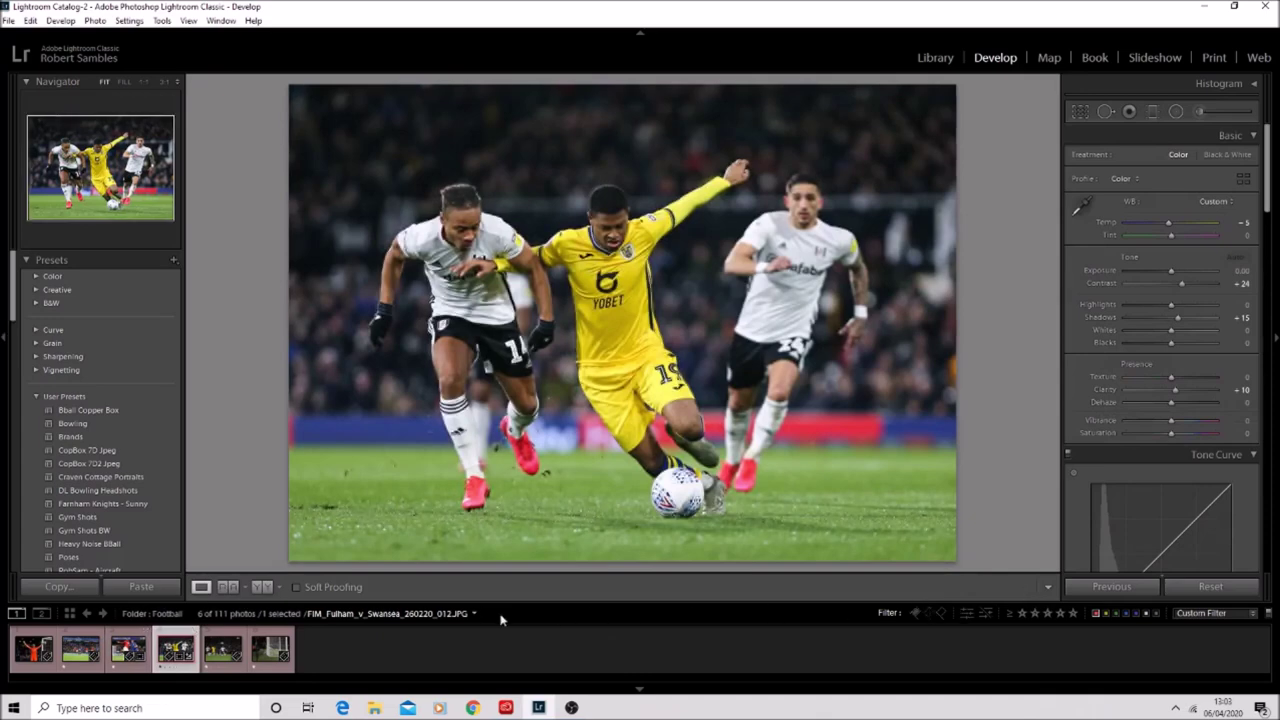
{"action": "left_click", "coordinate": [131, 642]}
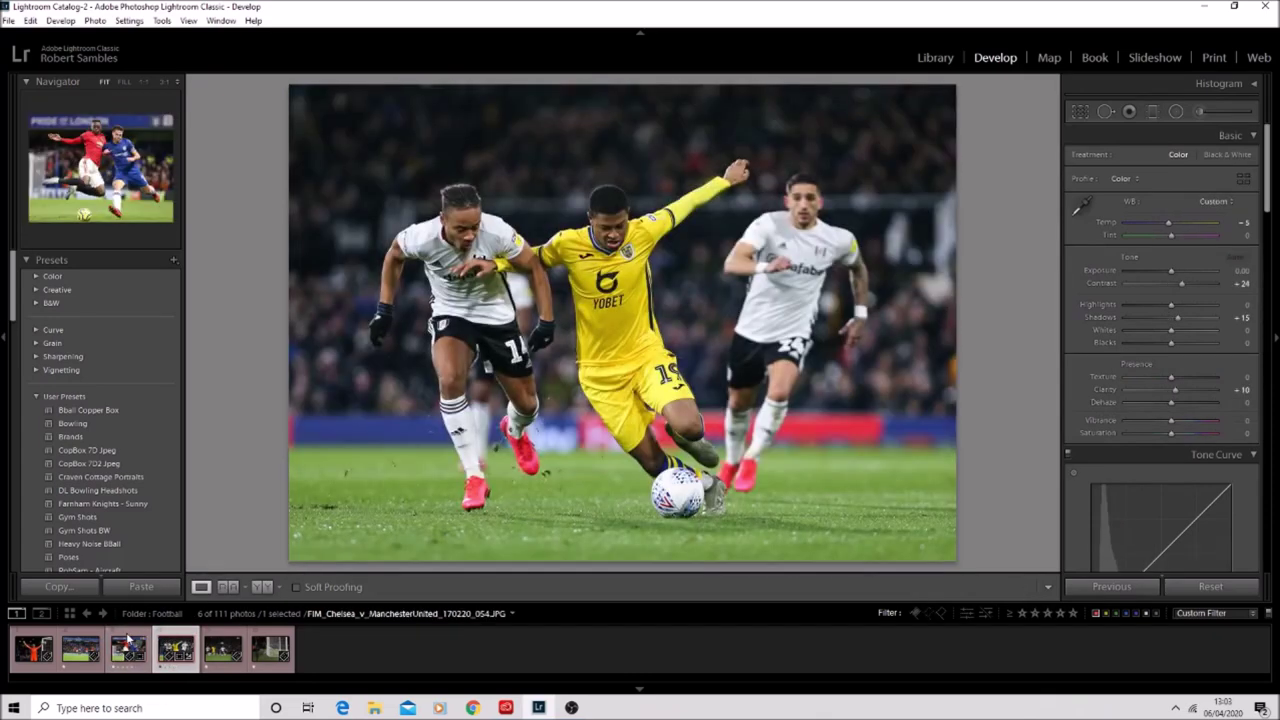
{"action": "left_click", "coordinate": [128, 642], "text": "ctrl"}
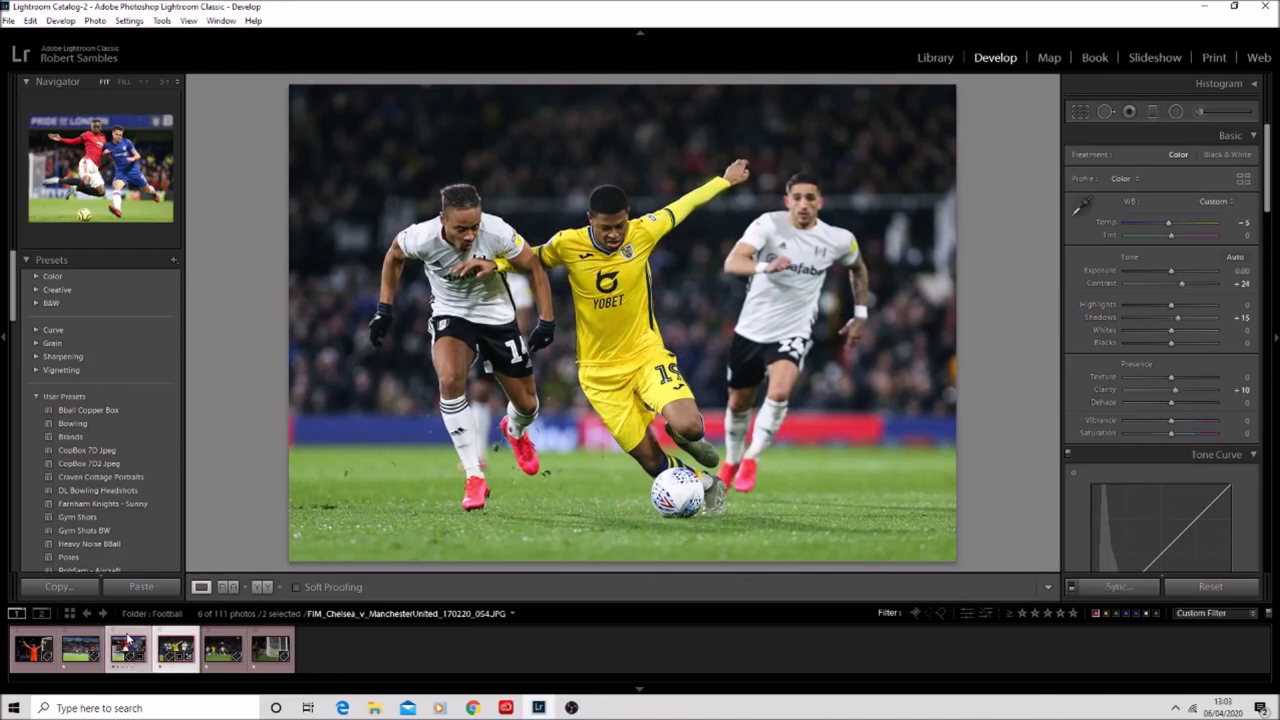
{"action": "left_click", "coordinate": [1118, 590]}
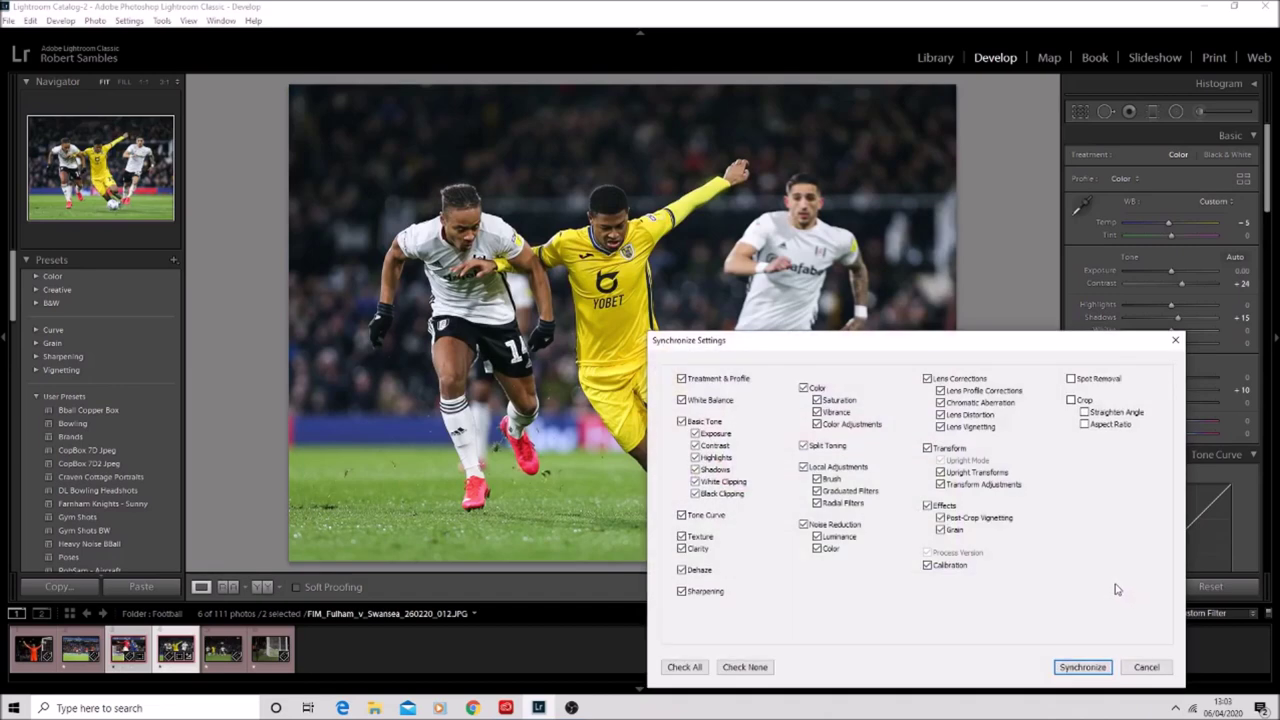
{"action": "left_click_drag", "start_coordinate": [882, 350], "coordinate": [816, 247]}
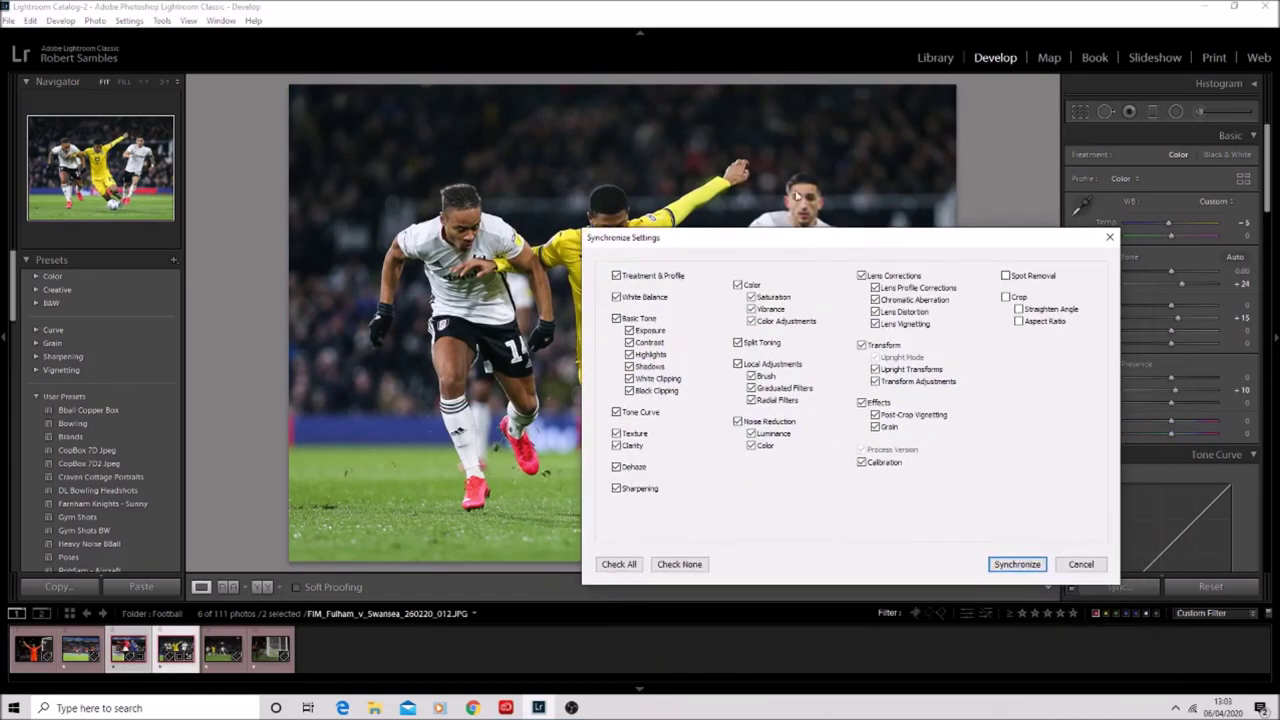
{"action": "left_click", "coordinate": [628, 299]}
{"action": "left_click", "coordinate": [1017, 564]}
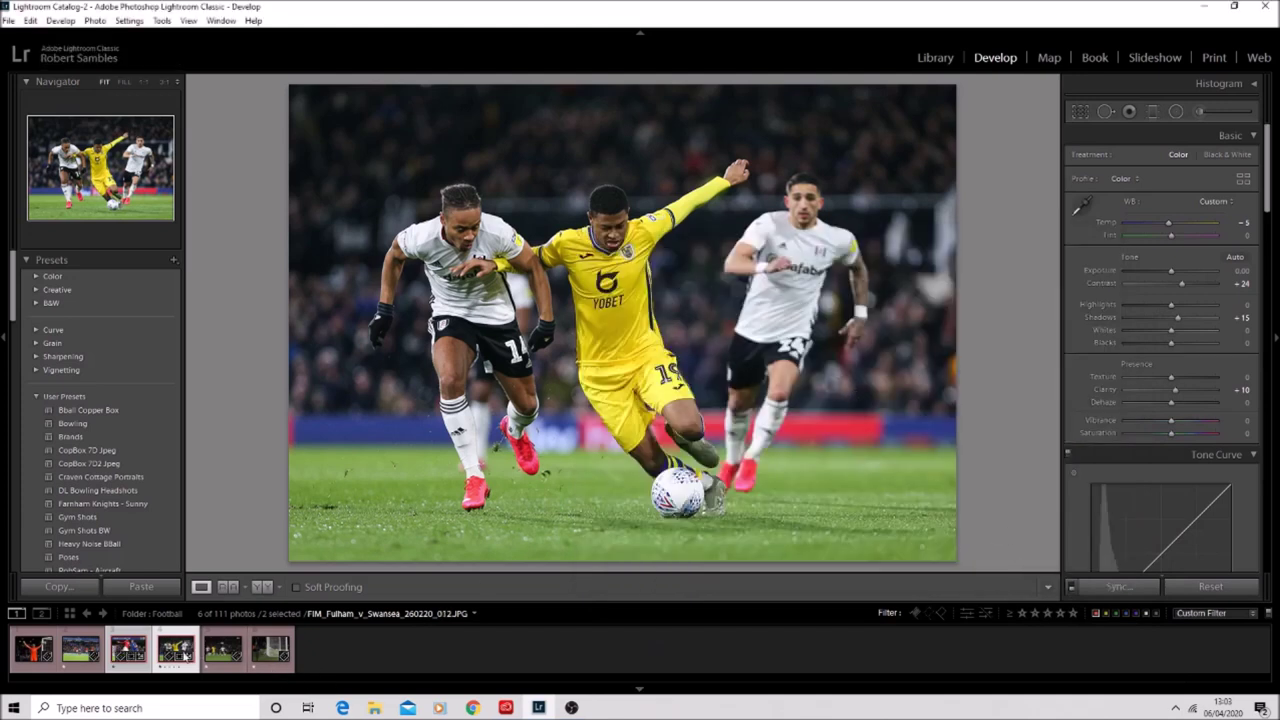
{"action": "left_click", "coordinate": [138, 642]}
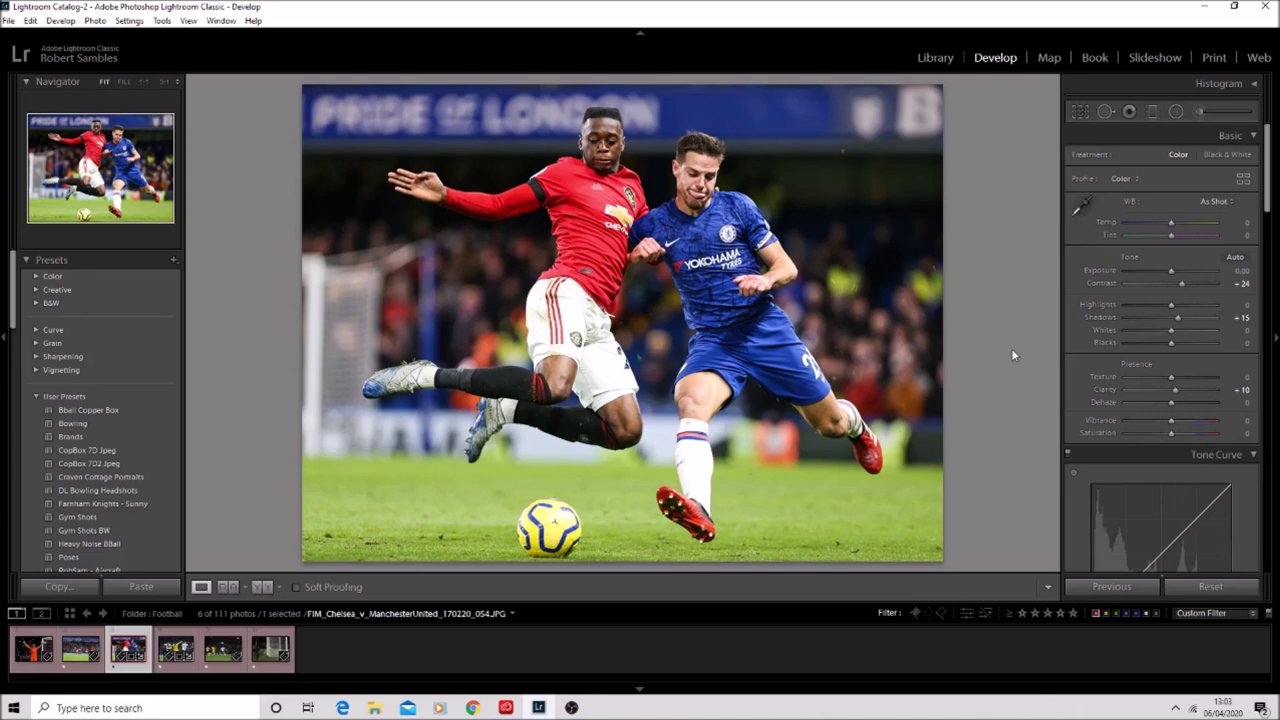
Crop FIM_Fulham_v_Swansea_260220_030.JPG tightly around the two players and the ball, and straighten it by 0.85.
{"action": "left_click", "coordinate": [222, 648]}
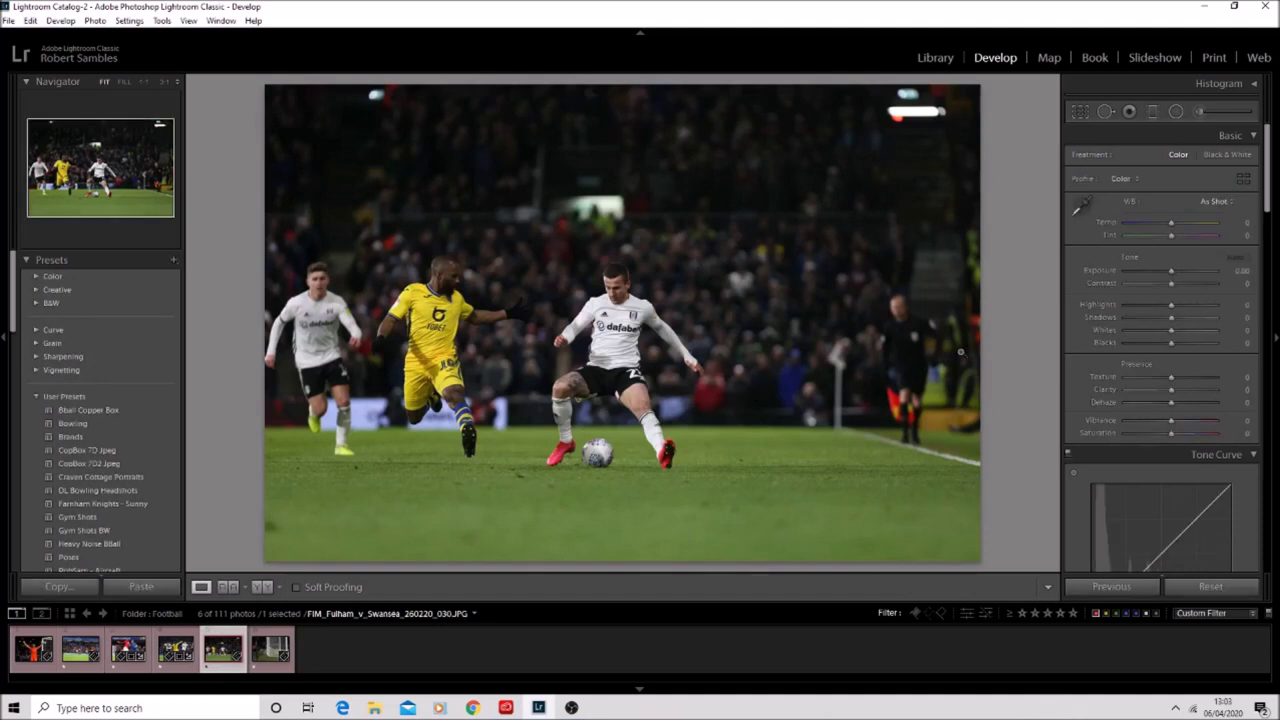
{"action": "left_click", "coordinate": [1081, 113]}
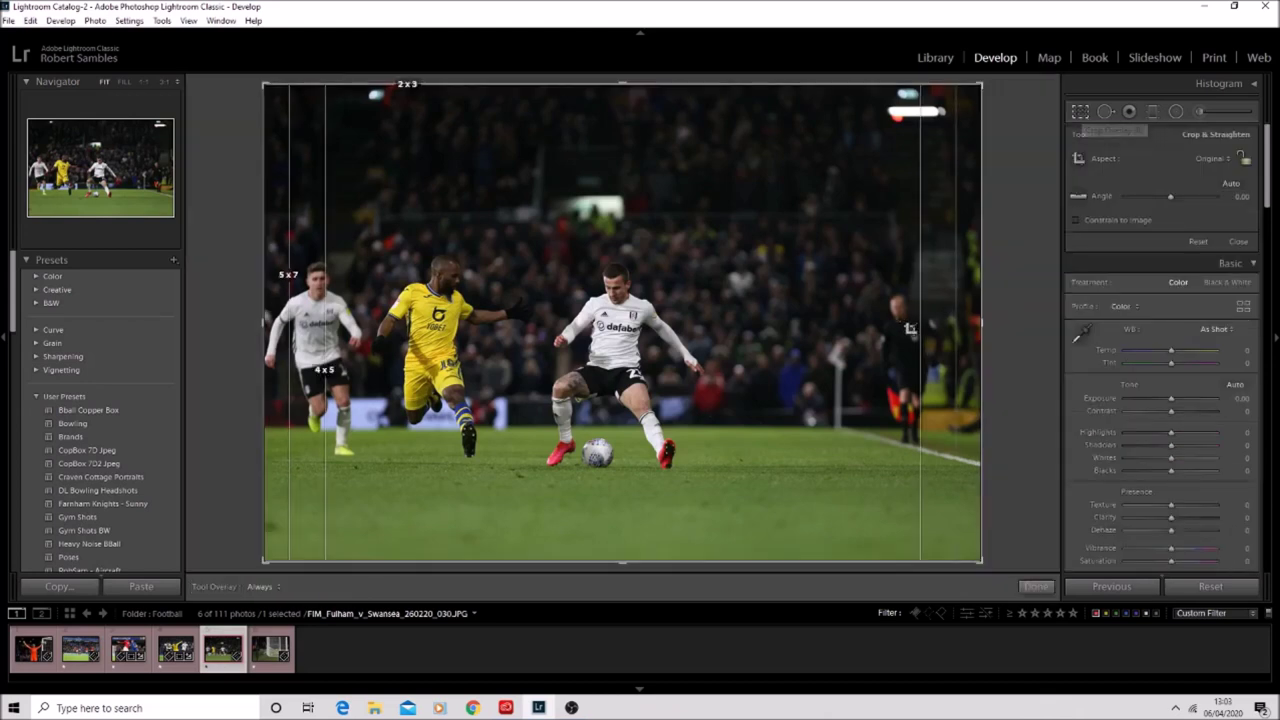
{"action": "left_click_drag", "start_coordinate": [908, 330], "coordinate": [570, 405]}
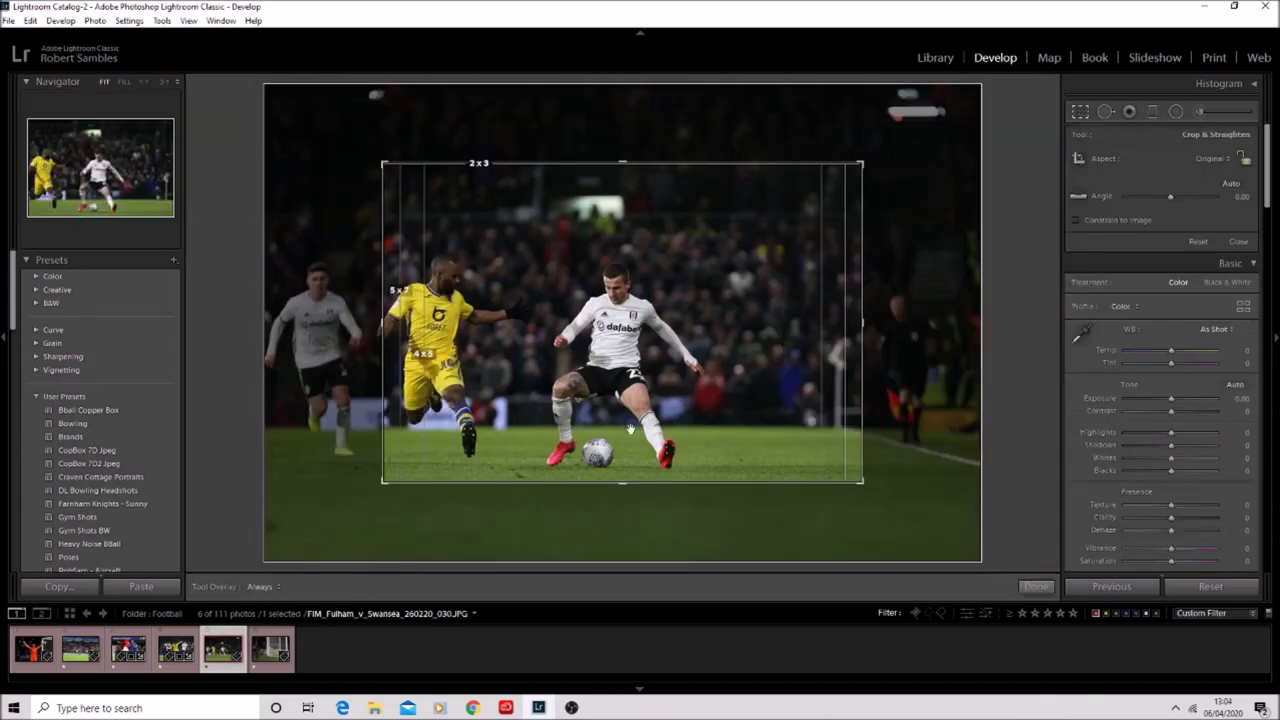
{"action": "left_click_drag", "start_coordinate": [558, 354], "coordinate": [716, 338]}
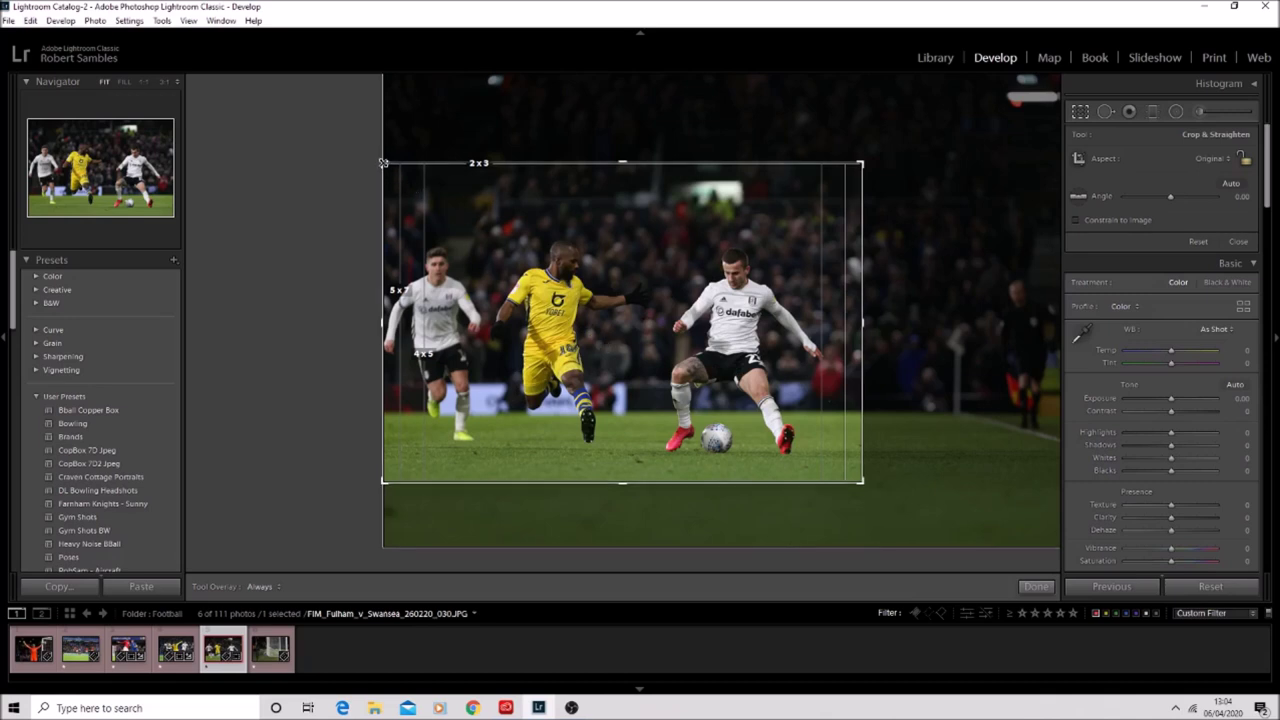
{"action": "left_click_drag", "start_coordinate": [382, 162], "coordinate": [431, 184]}
{"action": "left_click_drag", "start_coordinate": [816, 463], "coordinate": [815, 461]}
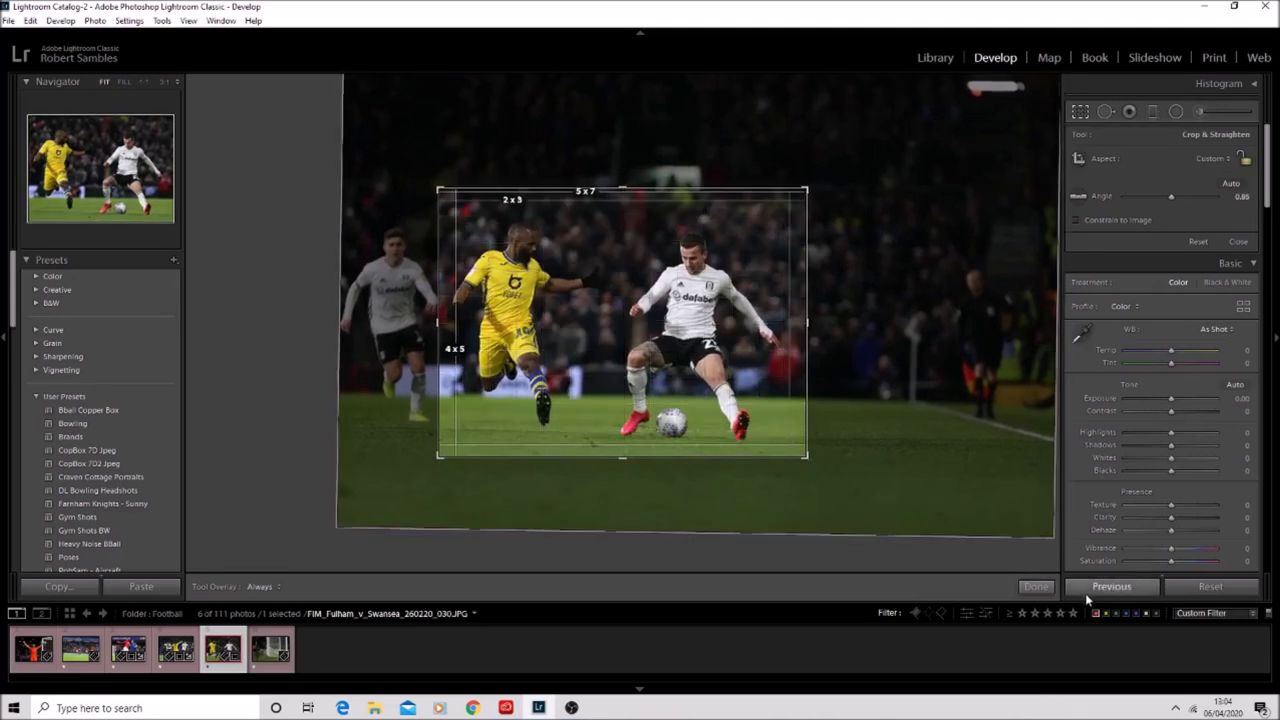
{"action": "left_click", "coordinate": [1036, 586]}
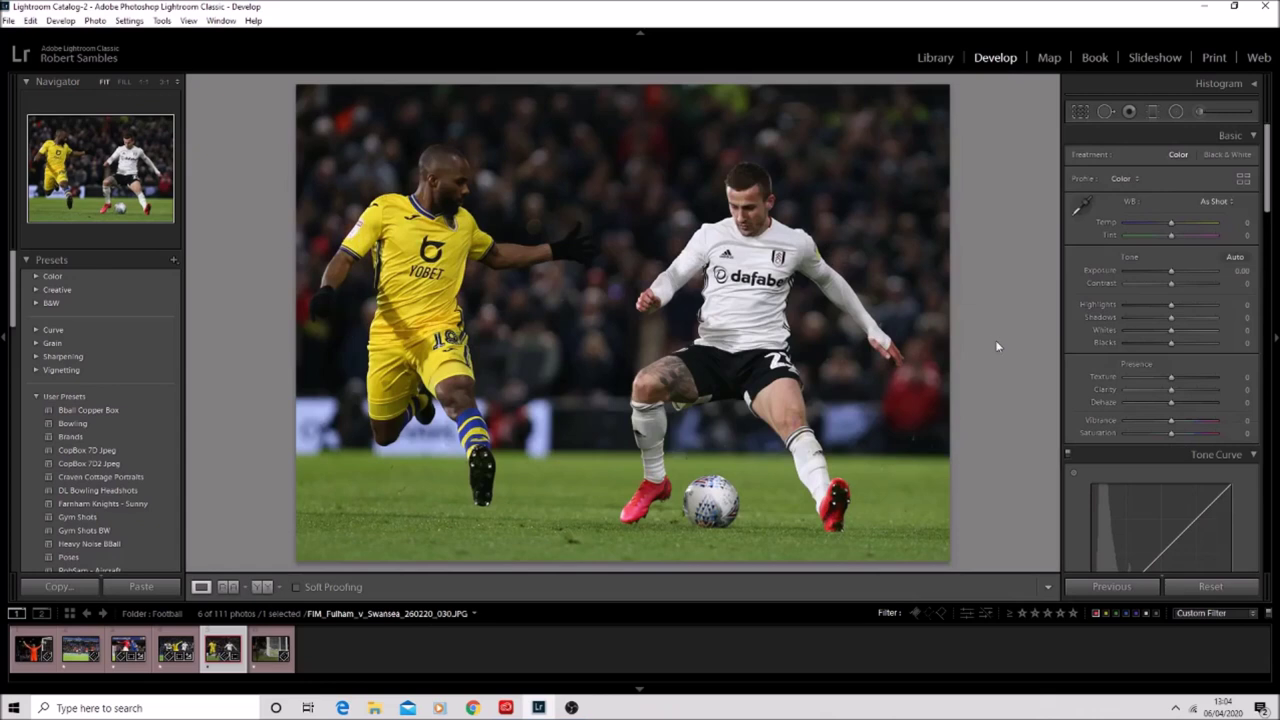
{"action": "left_click", "coordinate": [1081, 112]}
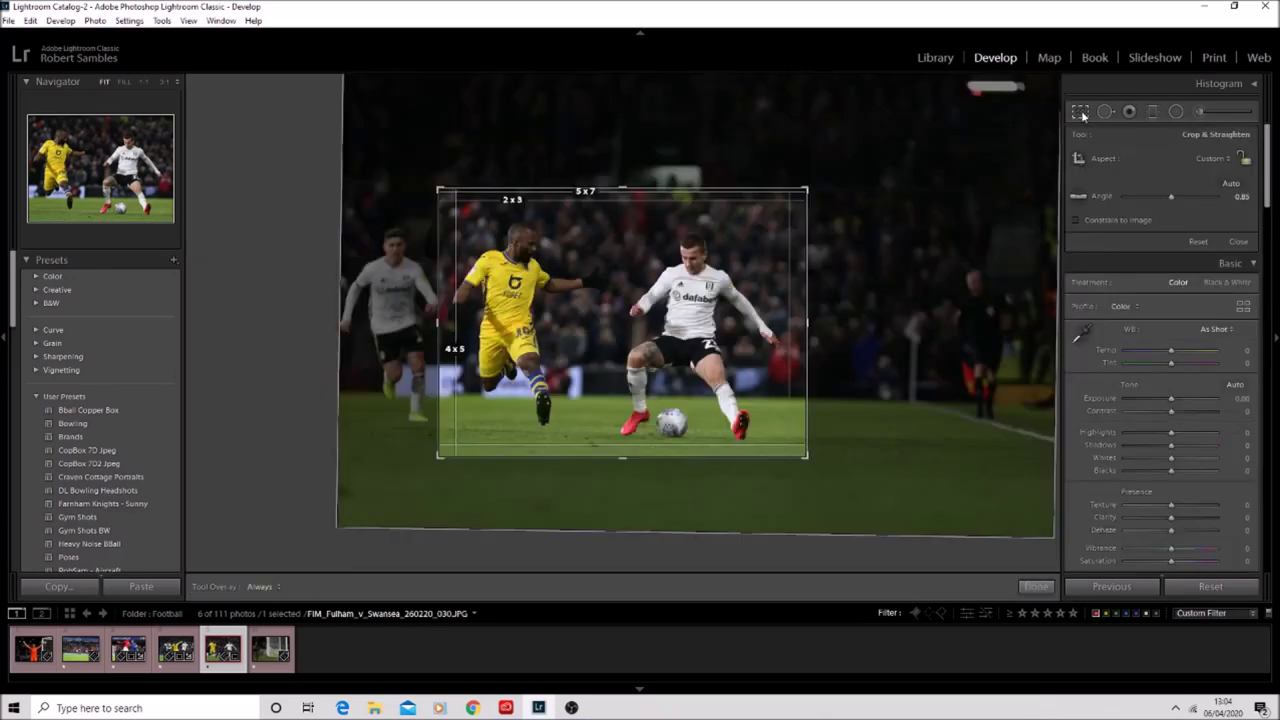
{"action": "left_click", "coordinate": [1081, 112]}
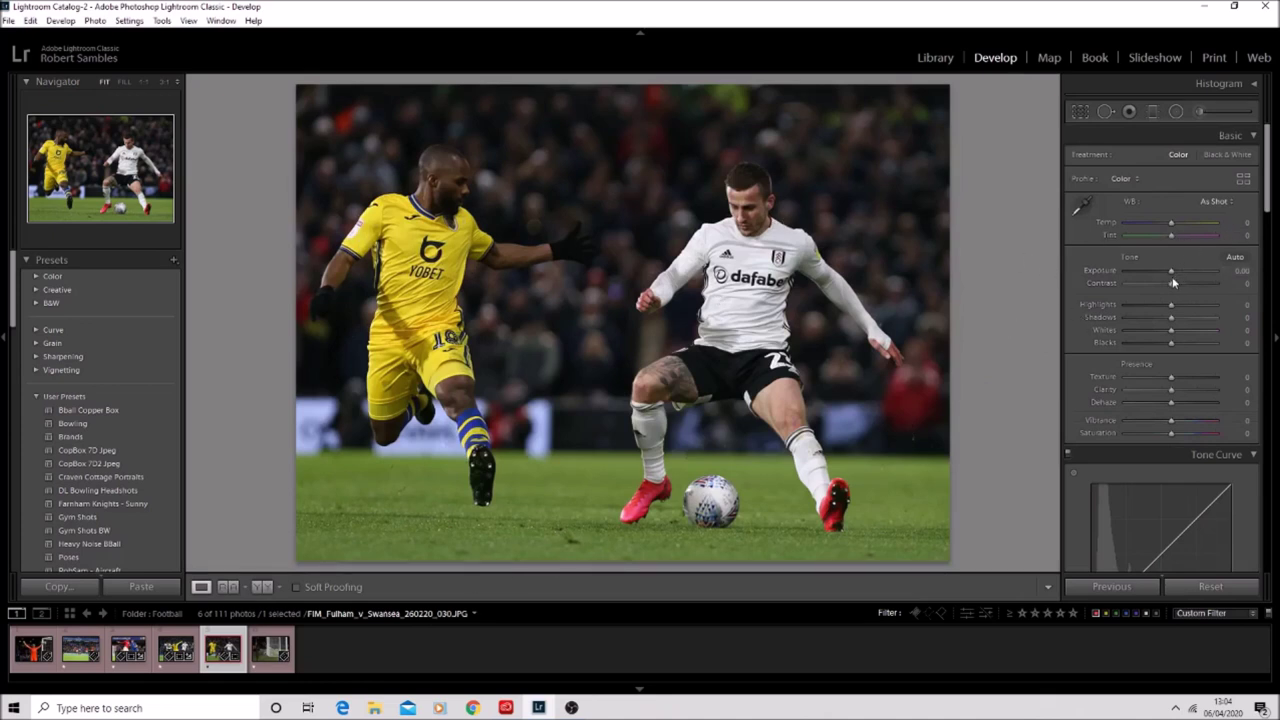
Set the photo's Exposure to +0.50, Highlights to -10, Shadows to +10 and sharpening Amount to 77.
{"action": "left_click_drag", "start_coordinate": [1171, 271], "coordinate": [1173, 271]}
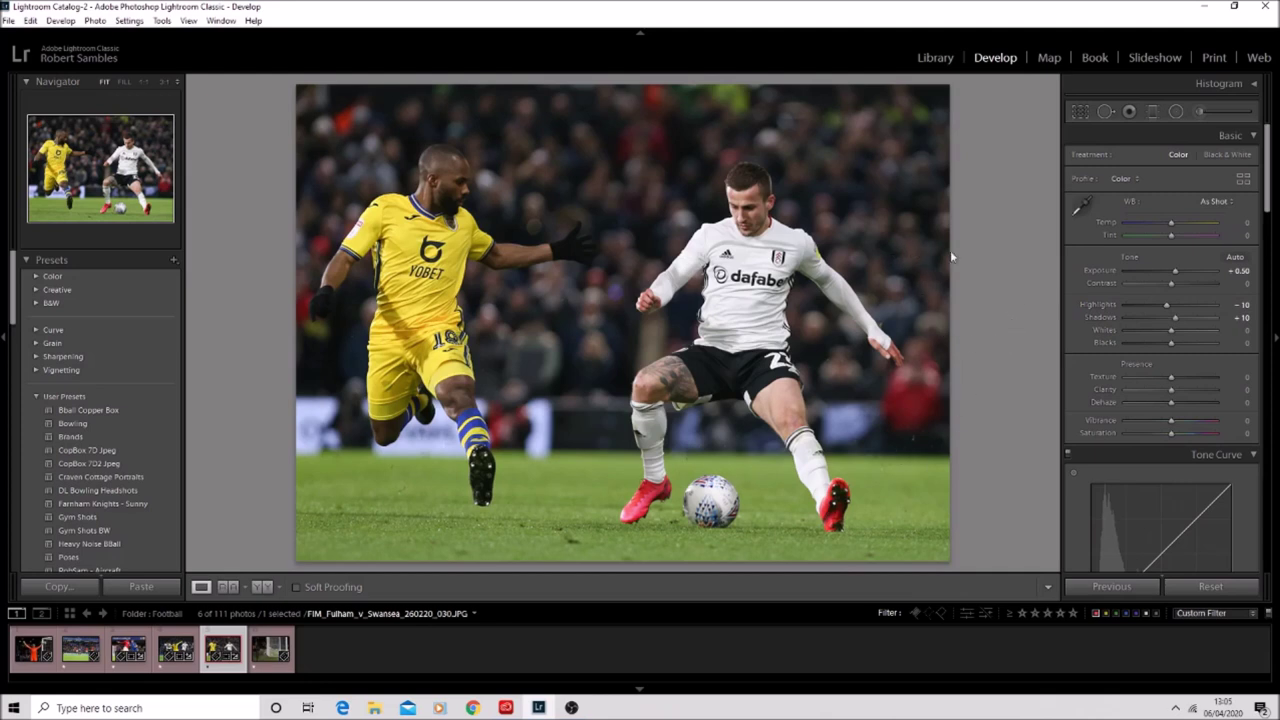
{"action": "left_click_drag", "start_coordinate": [1268, 190], "coordinate": [1266, 436]}
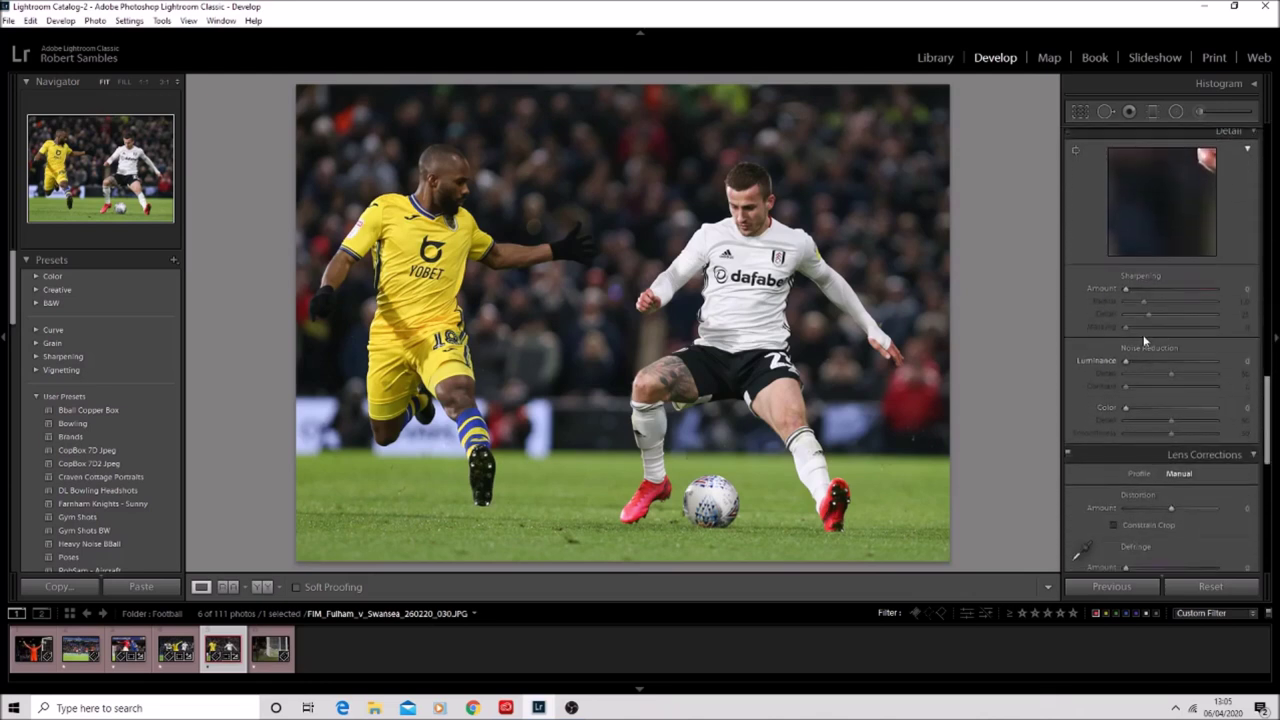
{"action": "left_click_drag", "start_coordinate": [1127, 290], "coordinate": [1160, 290]}
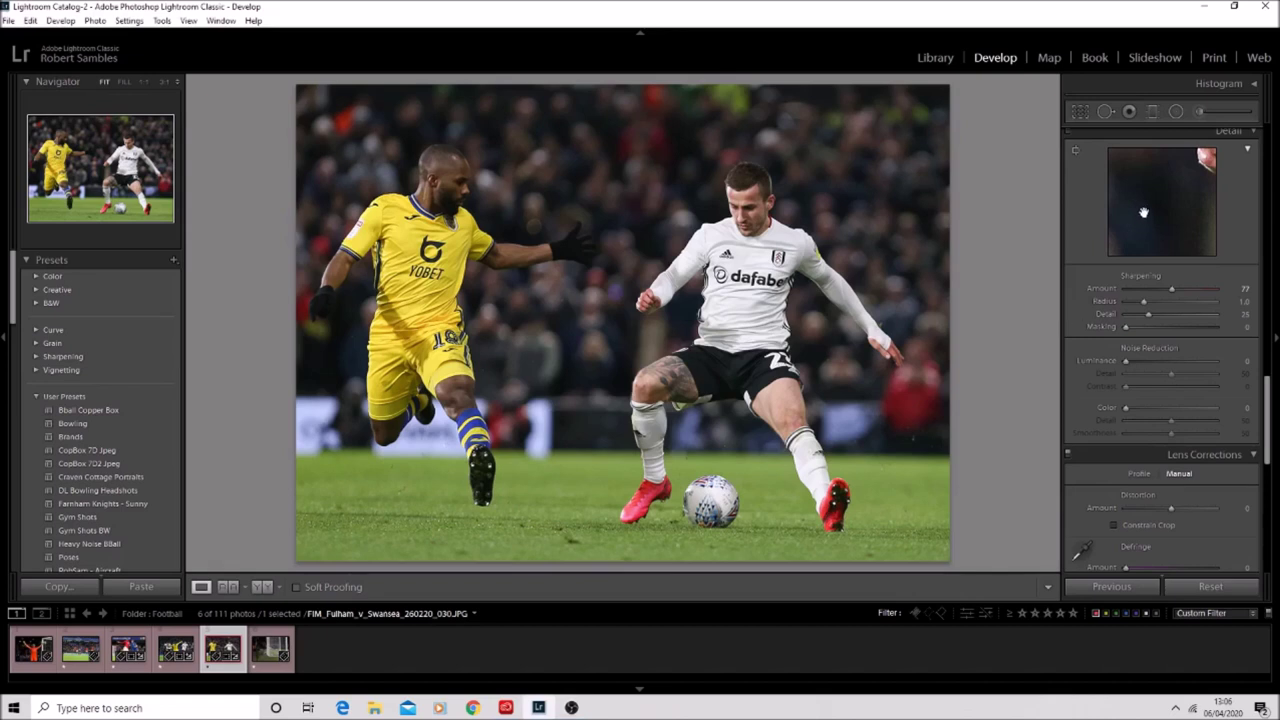
Place an elliptical radial filter over the head of the player in yellow and set its Exposure to -0.23.
{"action": "left_click", "coordinate": [1177, 112]}
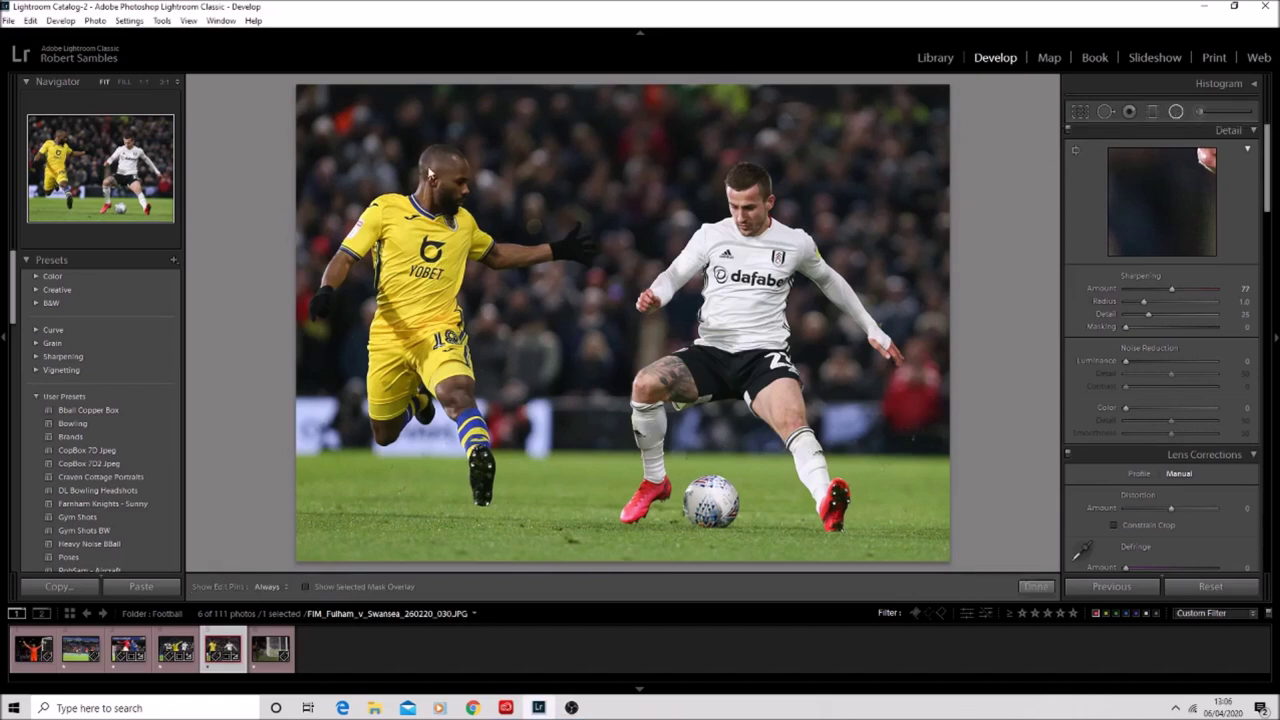
{"action": "left_click_drag", "start_coordinate": [431, 160], "coordinate": [471, 241]}
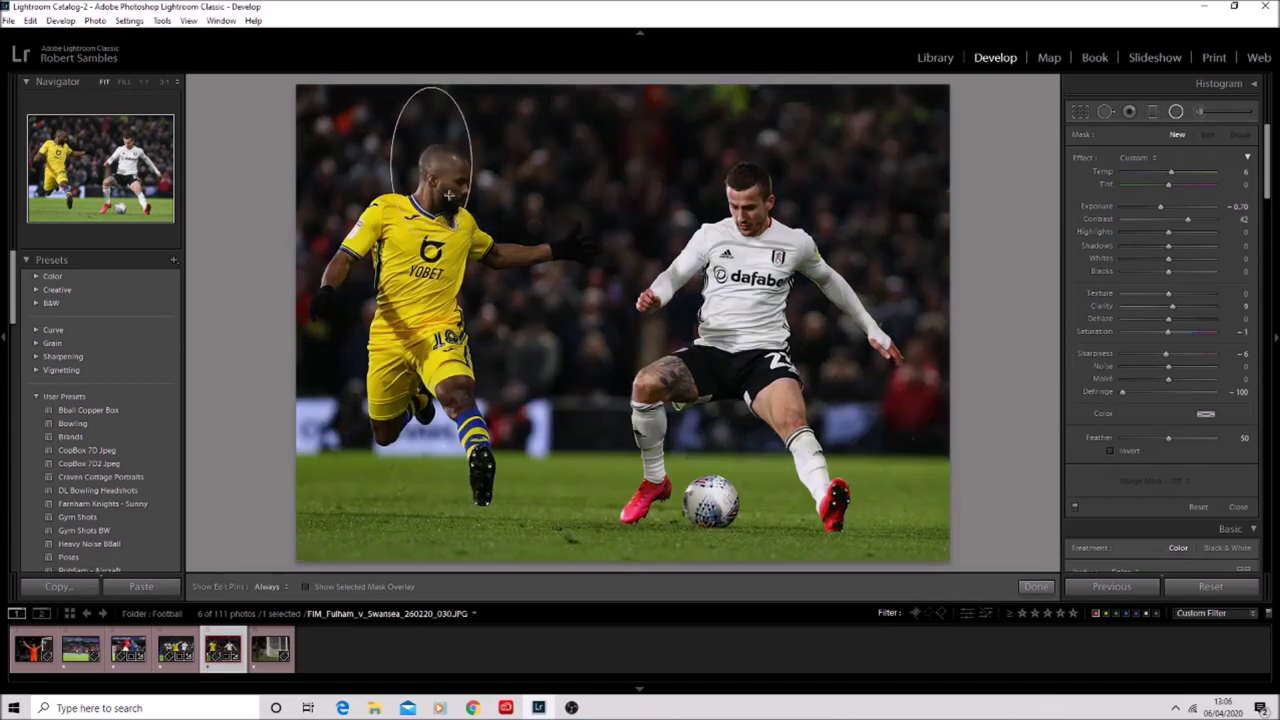
{"action": "left_click_drag", "start_coordinate": [437, 170], "coordinate": [441, 206]}
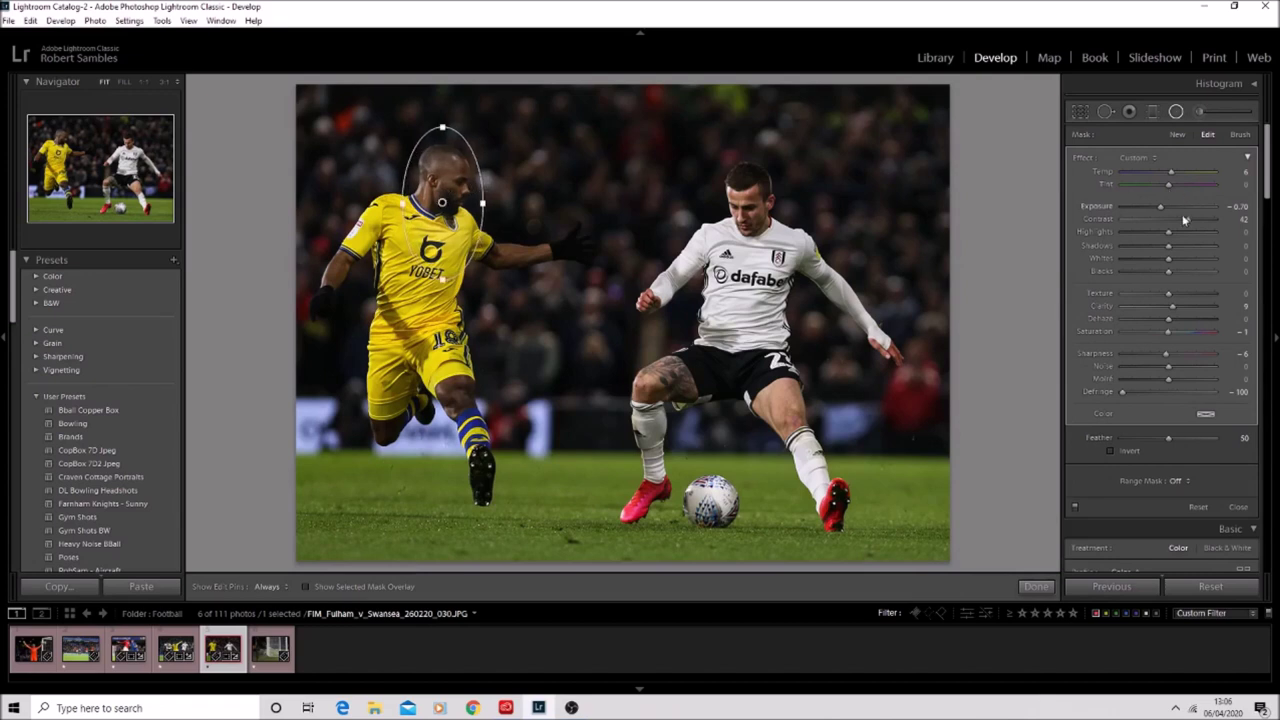
{"action": "left_click_drag", "start_coordinate": [1165, 209], "coordinate": [1167, 209]}
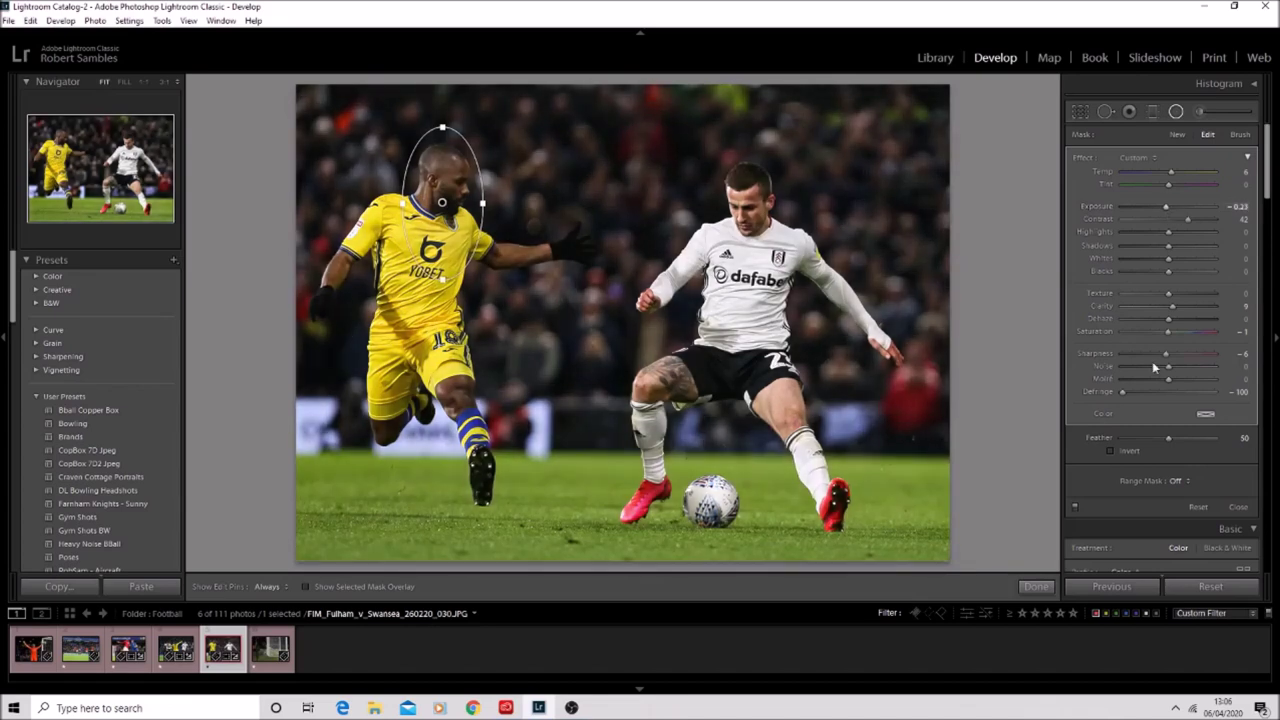
Invert the radial filter on the head of the player in yellow, readjust its Exposure and finish the local adjustment.
{"action": "left_click", "coordinate": [1110, 451]}
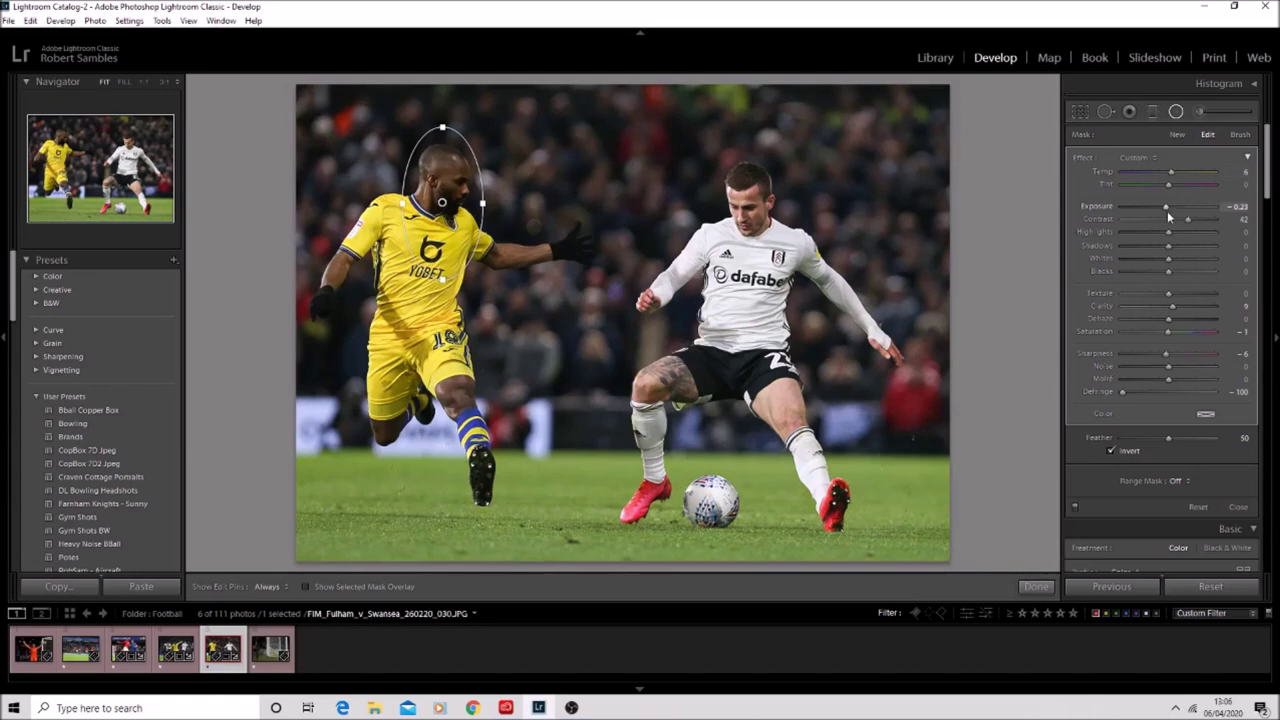
{"action": "left_click_drag", "start_coordinate": [1173, 205], "coordinate": [1175, 207]}
{"action": "left_click", "coordinate": [1040, 587]}
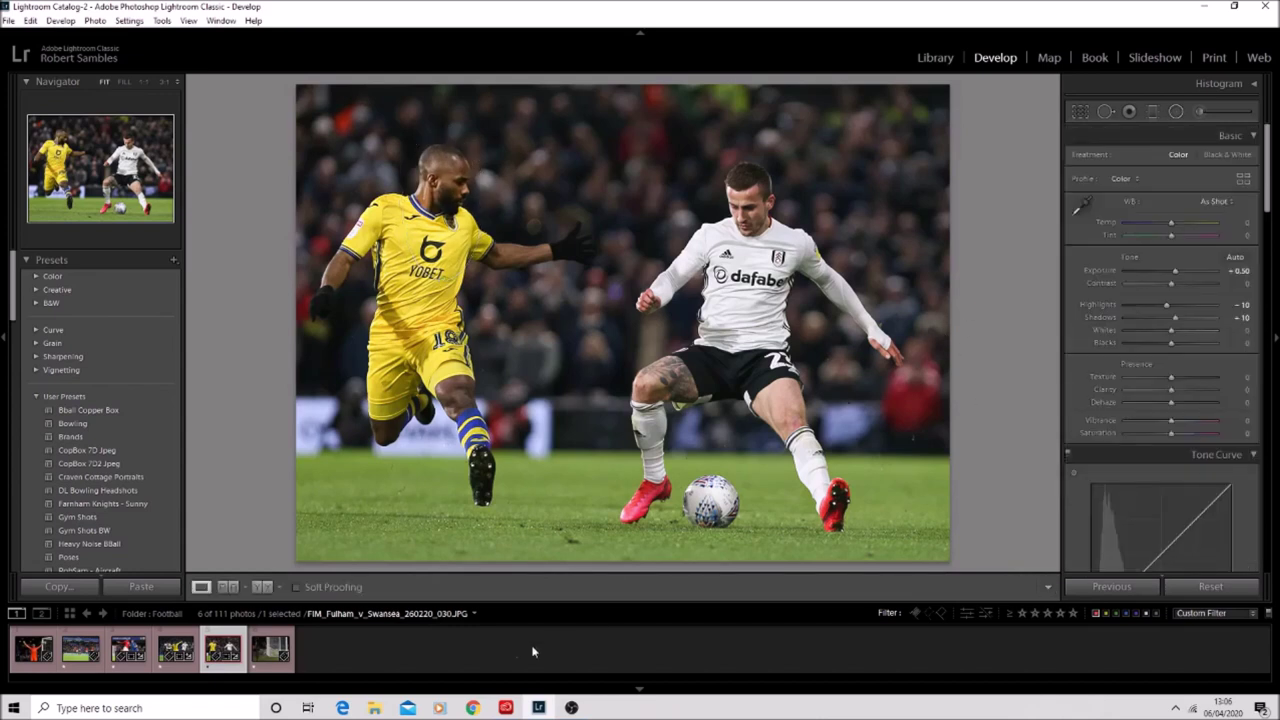
Crop FIM_Chelsea_v_ManchesterUnited_170220_017.JPG tightly around the two players contesting the ball, and straighten it by -0.92.
{"action": "left_click", "coordinate": [76, 640]}
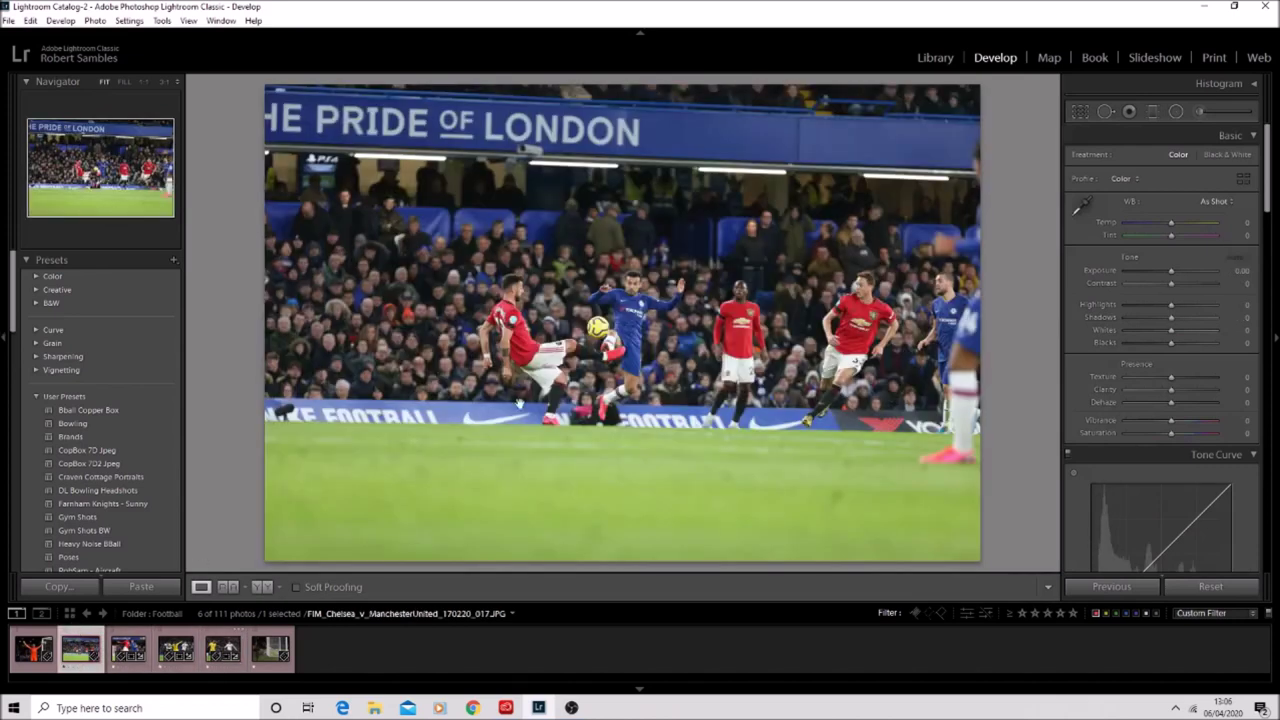
{"action": "left_click", "coordinate": [1081, 110]}
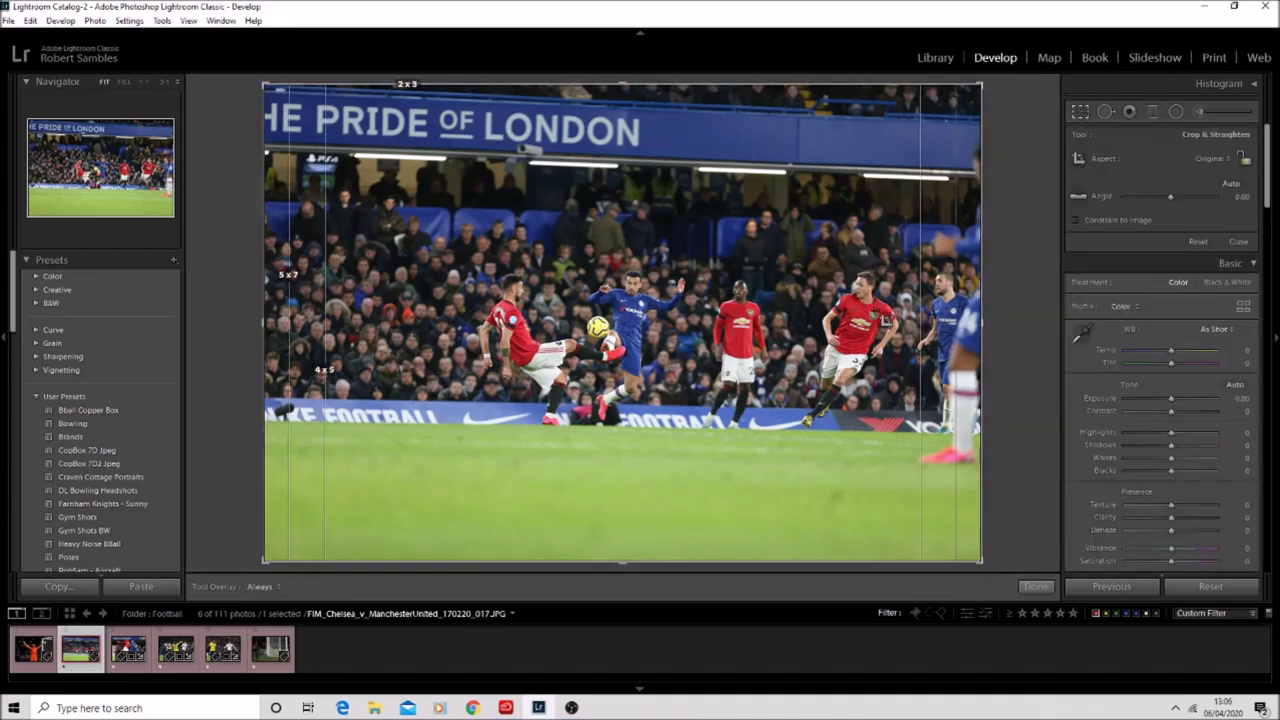
{"action": "left_click_drag", "start_coordinate": [982, 562], "coordinate": [900, 482]}
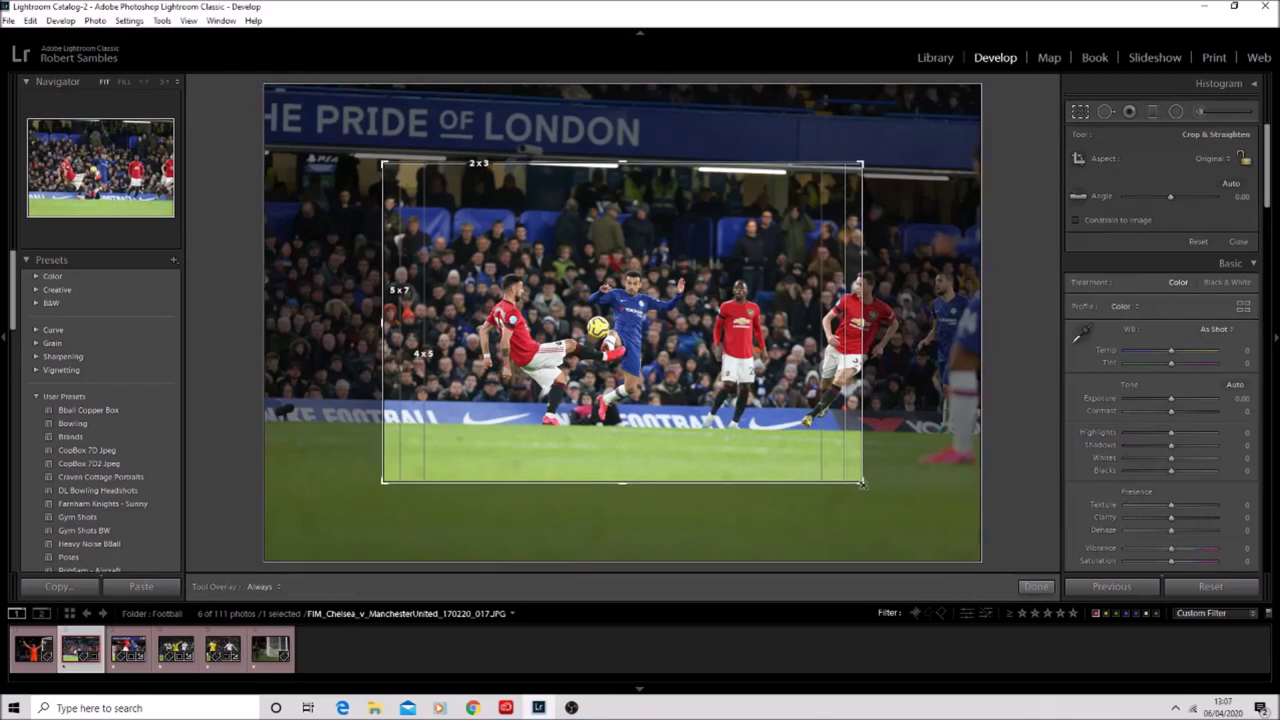
{"action": "left_click_drag", "start_coordinate": [865, 481], "coordinate": [780, 458]}
{"action": "left_click_drag", "start_coordinate": [597, 263], "coordinate": [560, 231]}
{"action": "key", "text": "o"}
{"action": "left_click_drag", "start_coordinate": [778, 434], "coordinate": [779, 431]}
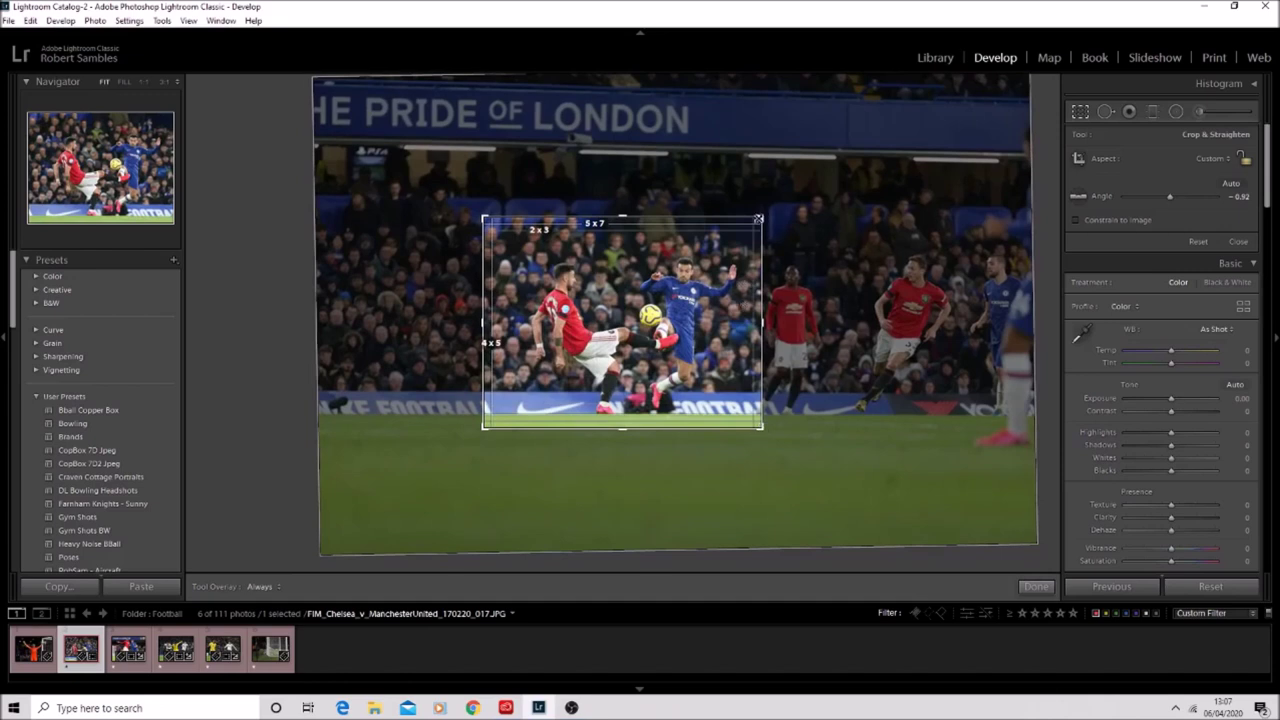
{"action": "left_click_drag", "start_coordinate": [760, 218], "coordinate": [760, 228]}
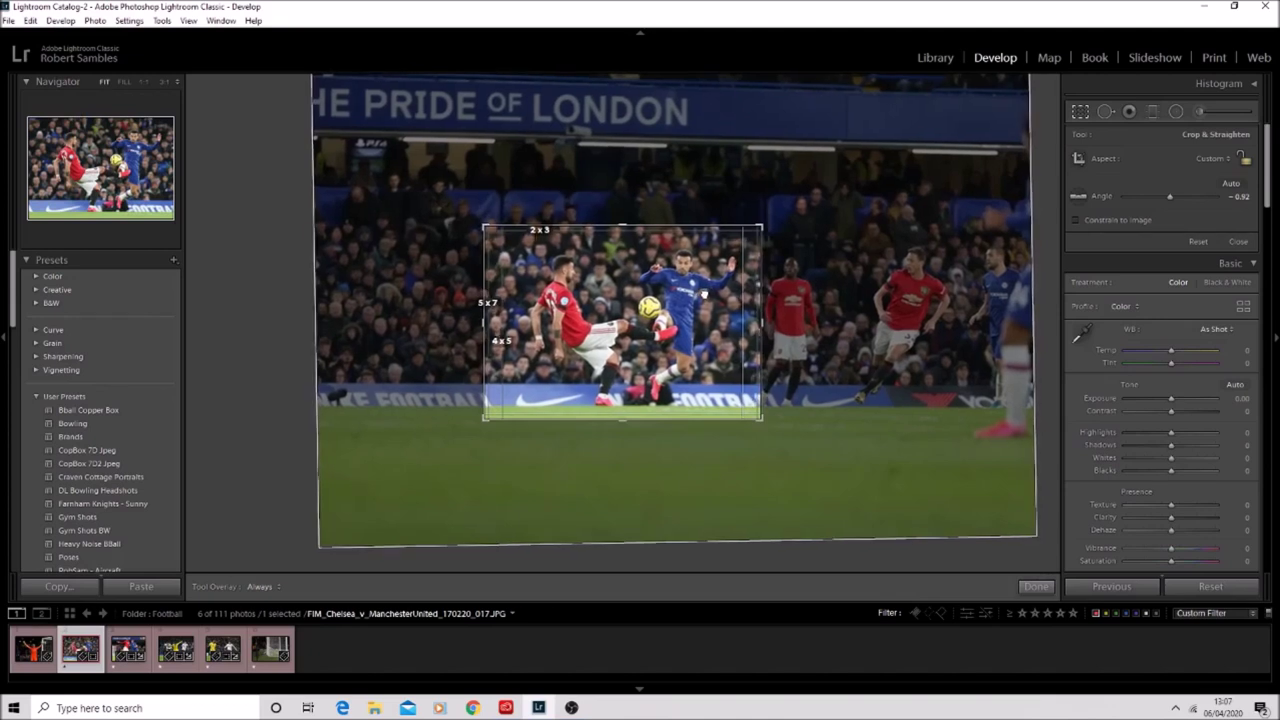
{"action": "left_click", "coordinate": [1035, 586]}
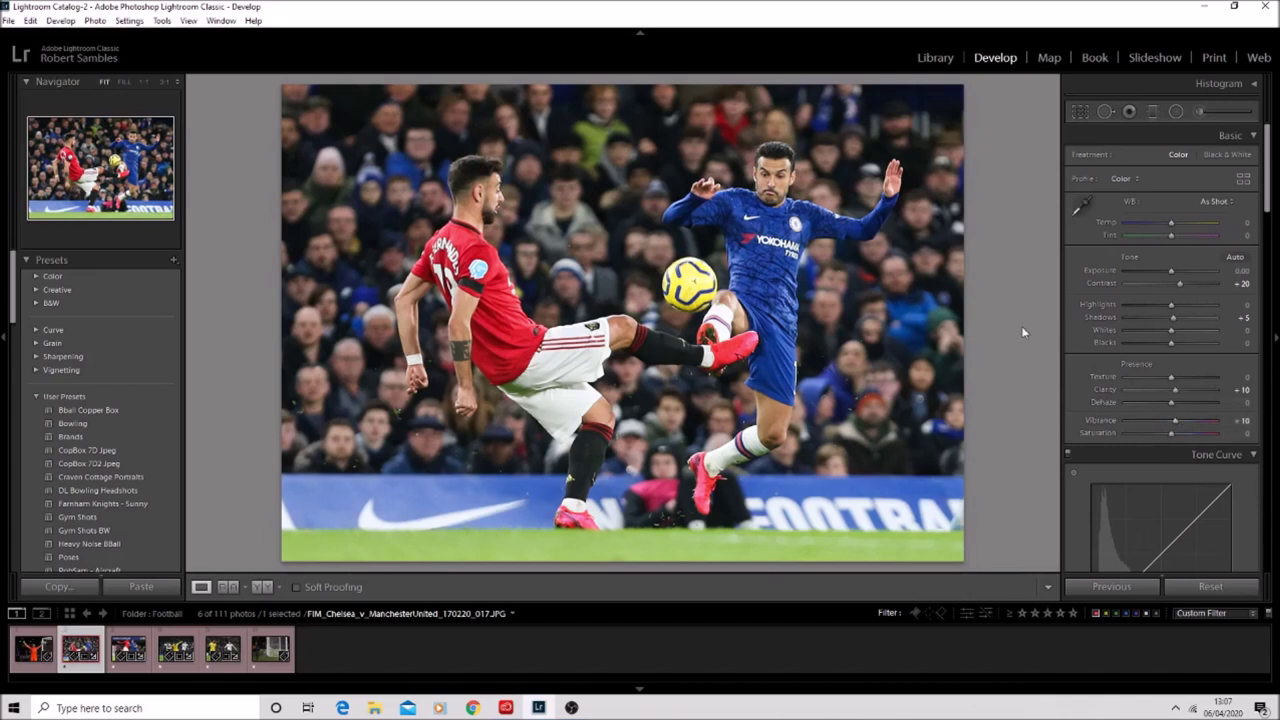
Review the Fulham v Swansea 012 photo's settings, and trim the left edge of the Chelsea v Manchester United crop slightly.
{"action": "left_click", "coordinate": [181, 647]}
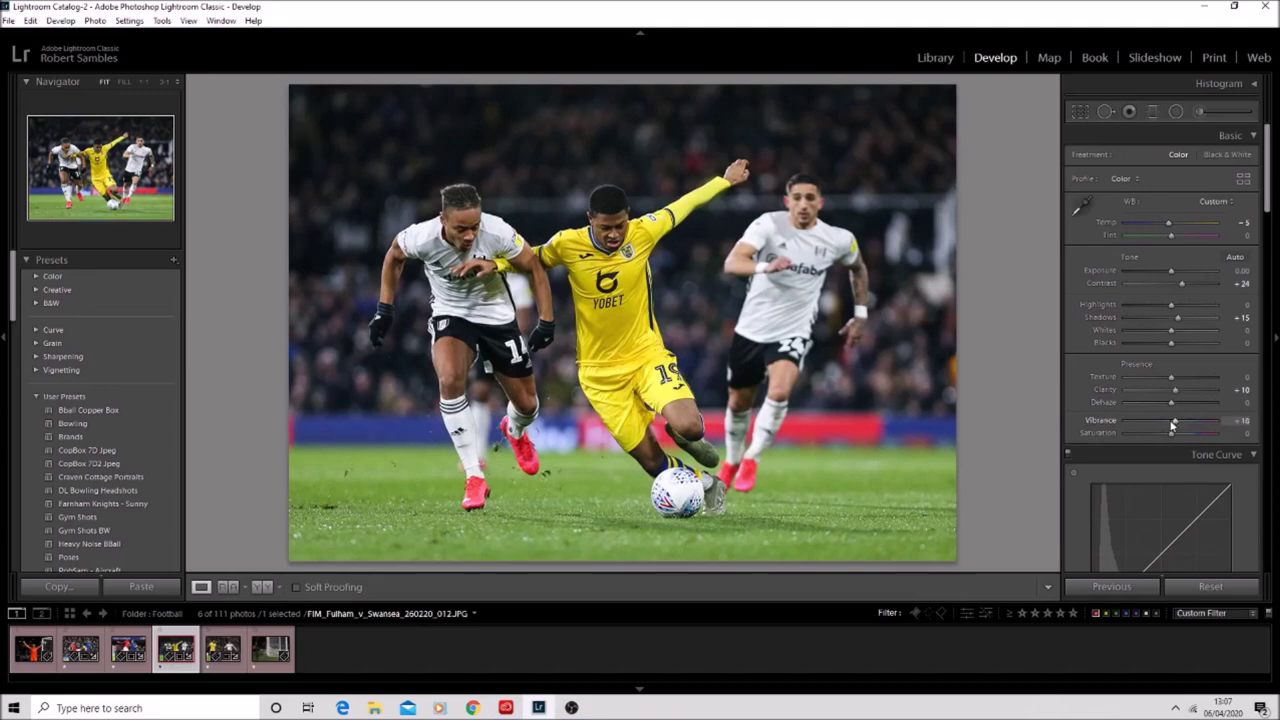
{"action": "left_click", "coordinate": [82, 640]}
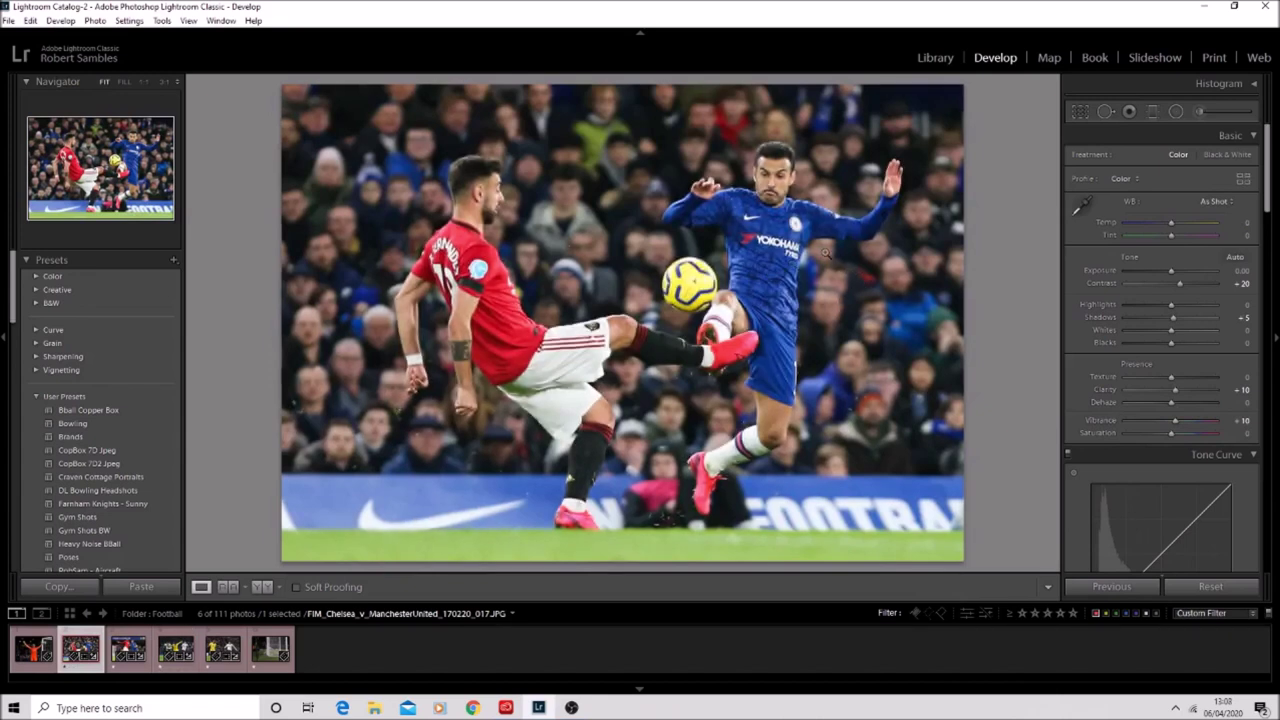
{"action": "left_click", "coordinate": [1080, 112]}
{"action": "left_click_drag", "start_coordinate": [483, 325], "coordinate": [495, 325]}
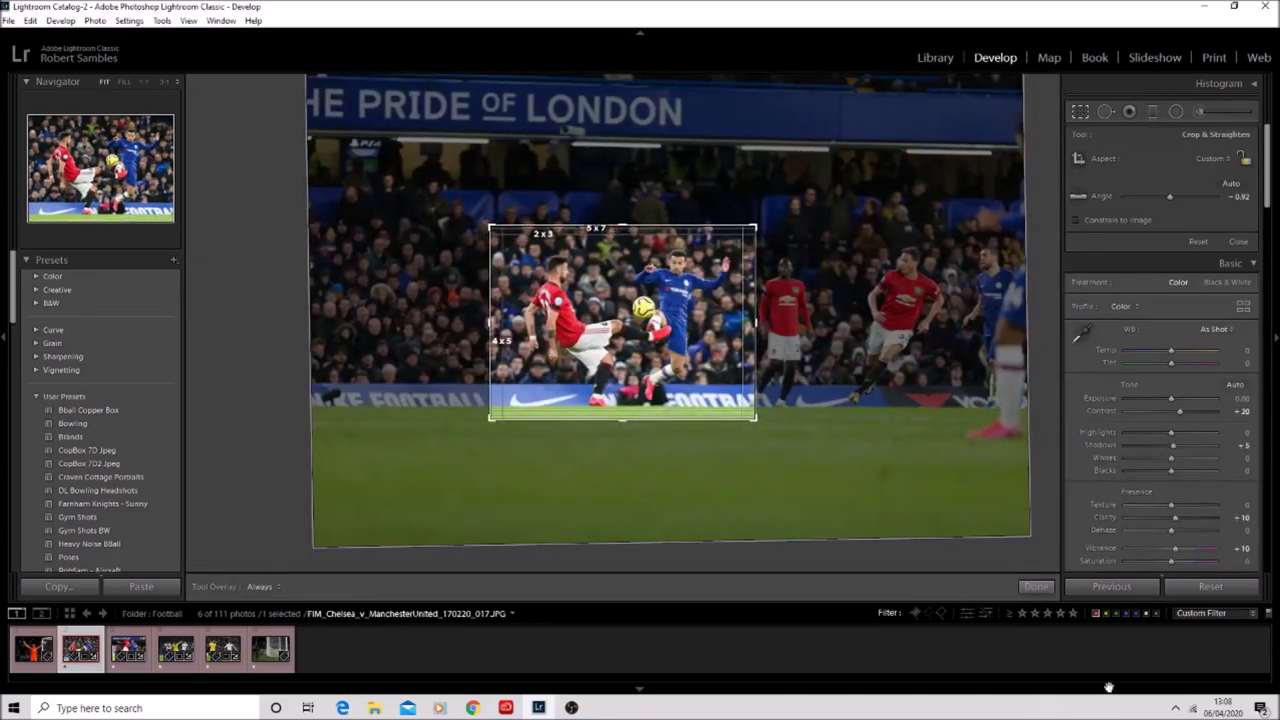
{"action": "left_click", "coordinate": [1036, 586]}
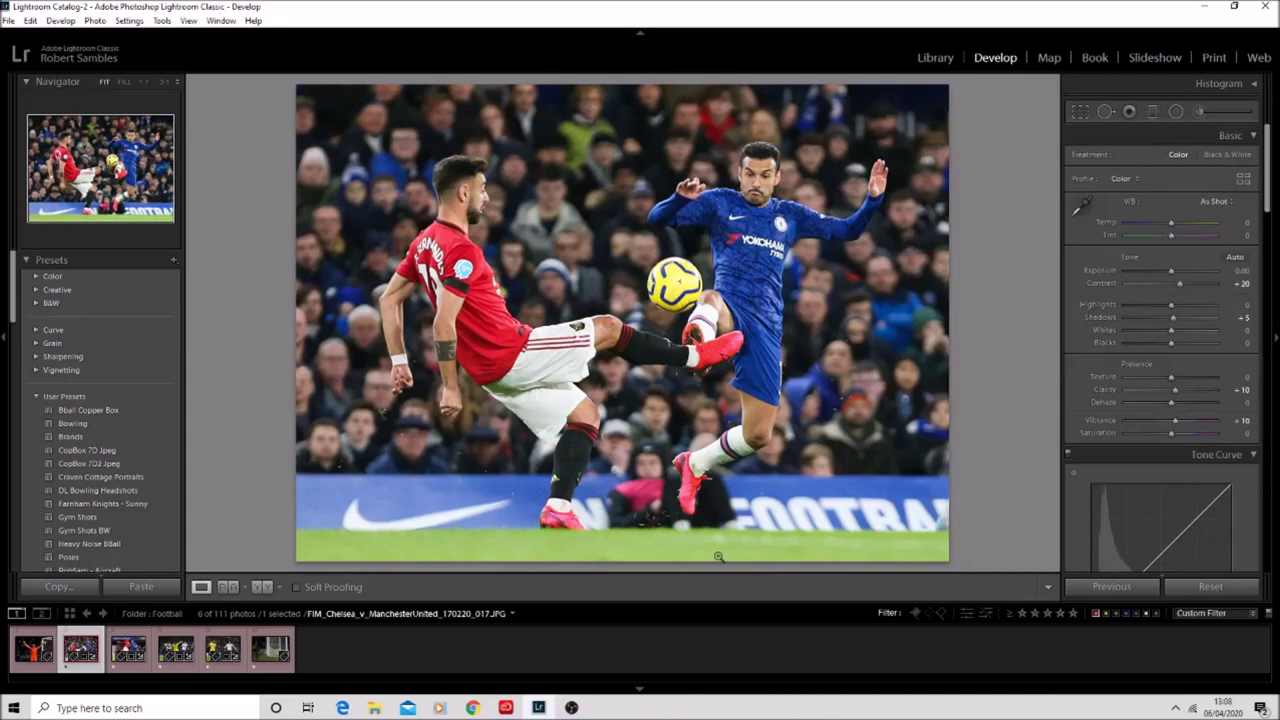
Set the sharpening Amount of the Chelsea v Manchester United photo to 60.
{"action": "scroll", "coordinate": [1209, 392], "scroll_direction": "down", "scroll_amount": 10}
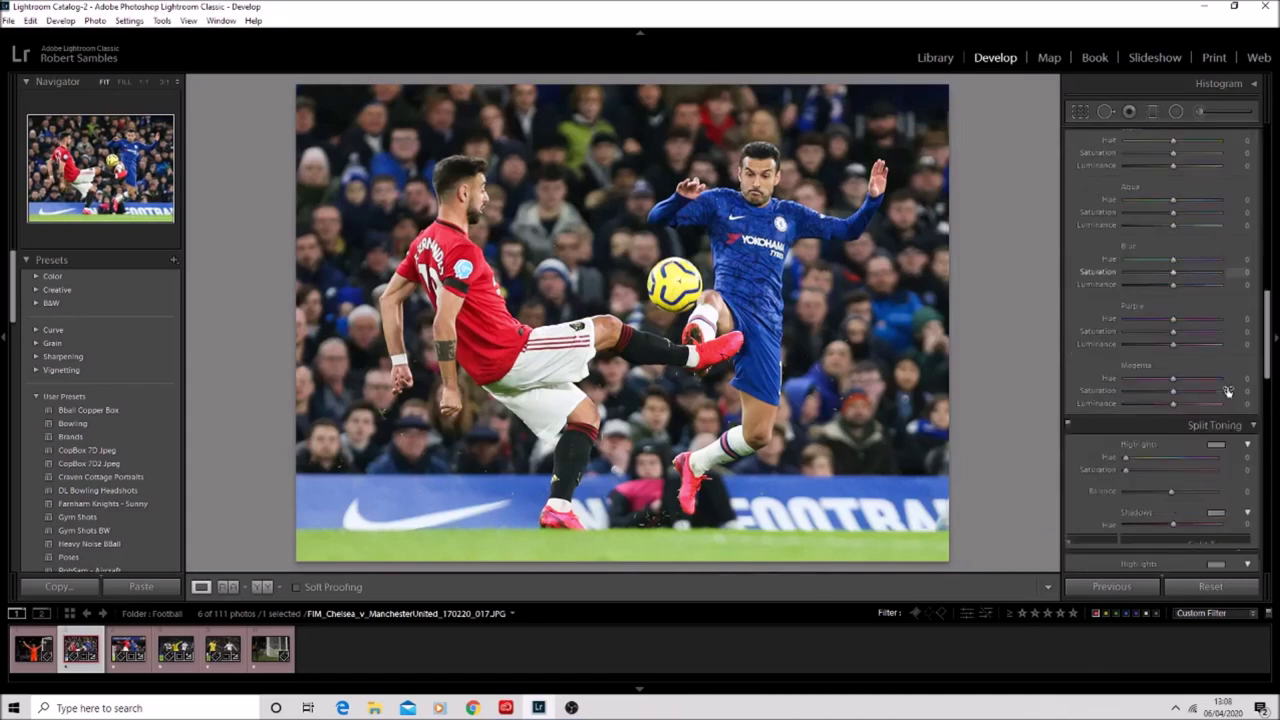
{"action": "left_click_drag", "start_coordinate": [1125, 360], "coordinate": [1127, 366]}
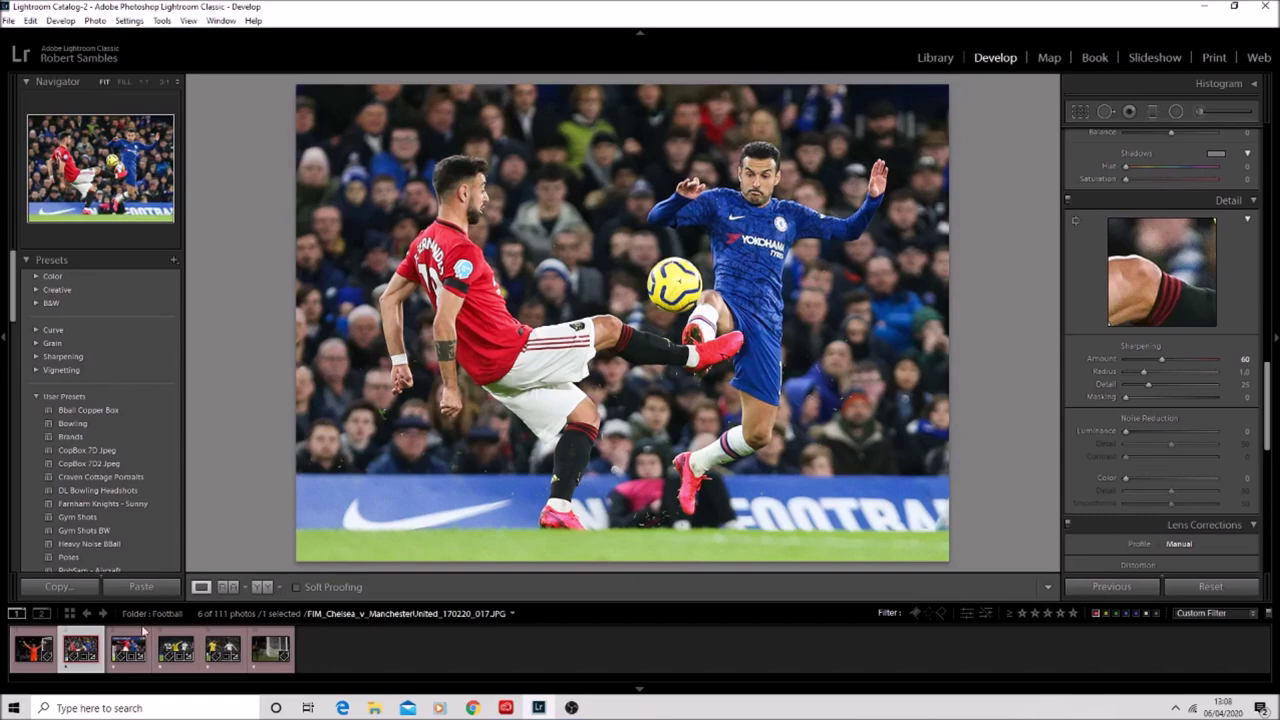
Crop FIM_Zhelsea_v_Everton_251017__00021.jpg around the goalkeeper from above his gloves to his waist, and straighten it by -0.40.
{"action": "left_click", "coordinate": [40, 640]}
{"action": "left_click", "coordinate": [40, 645]}
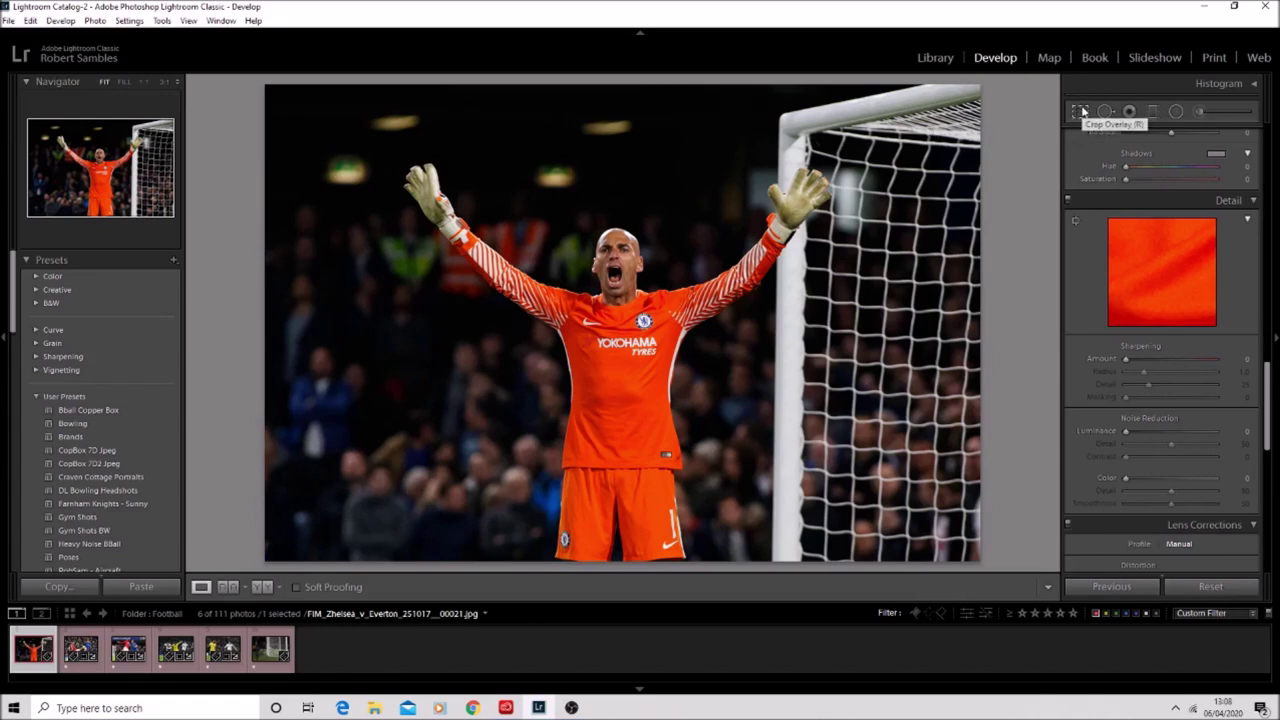
{"action": "left_click", "coordinate": [1082, 111]}
{"action": "left_click_drag", "start_coordinate": [981, 562], "coordinate": [906, 512]}
{"action": "left_click_drag", "start_coordinate": [725, 359], "coordinate": [657, 334]}
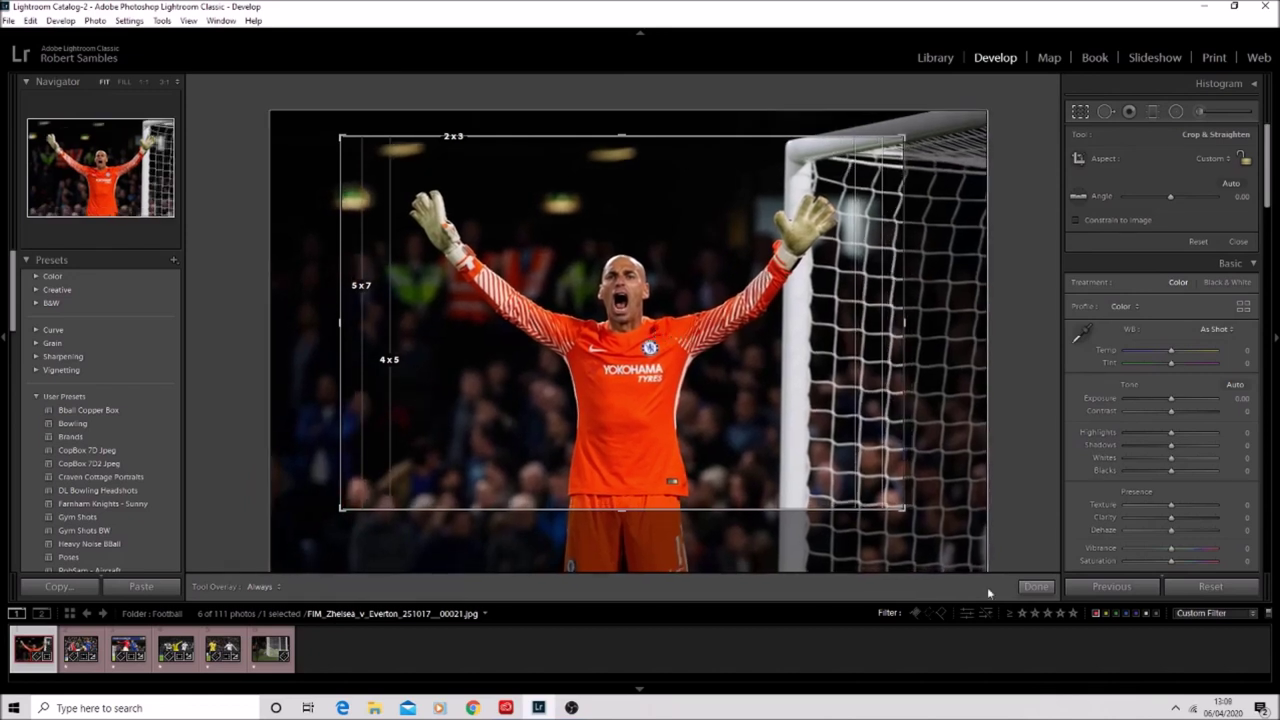
{"action": "left_click_drag", "start_coordinate": [918, 508], "coordinate": [920, 450]}
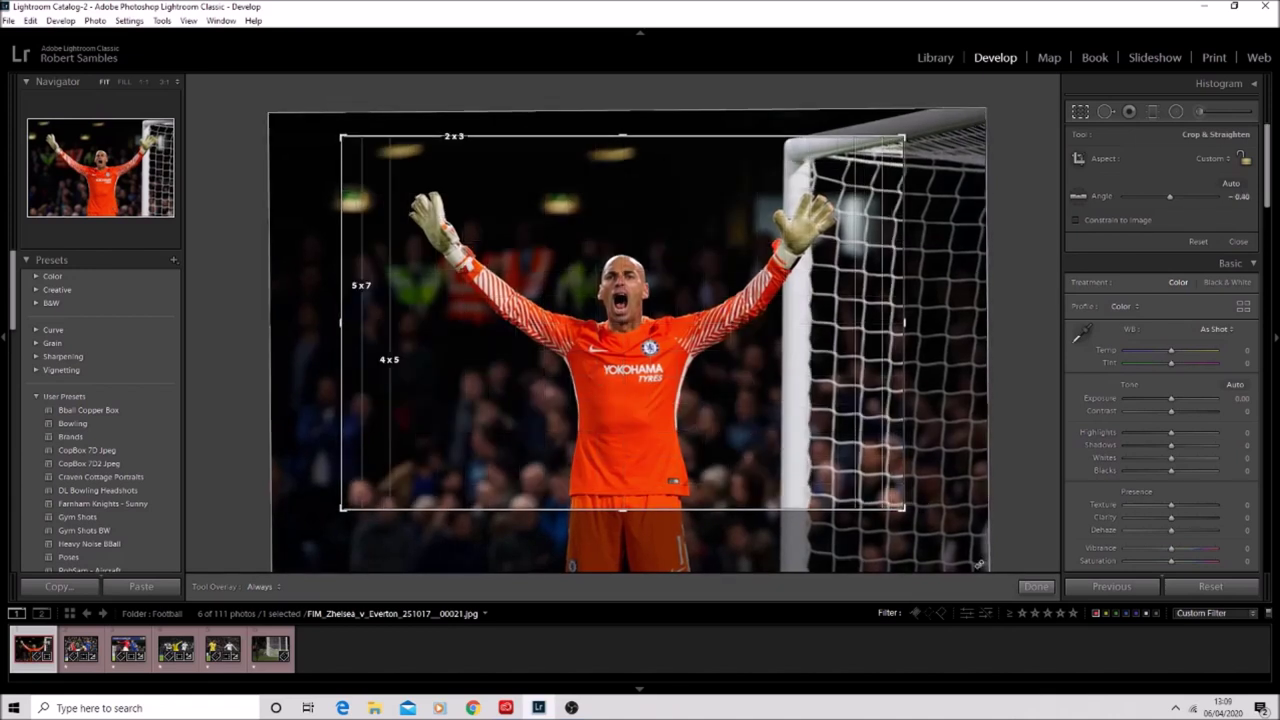
{"action": "left_click", "coordinate": [1037, 587]}
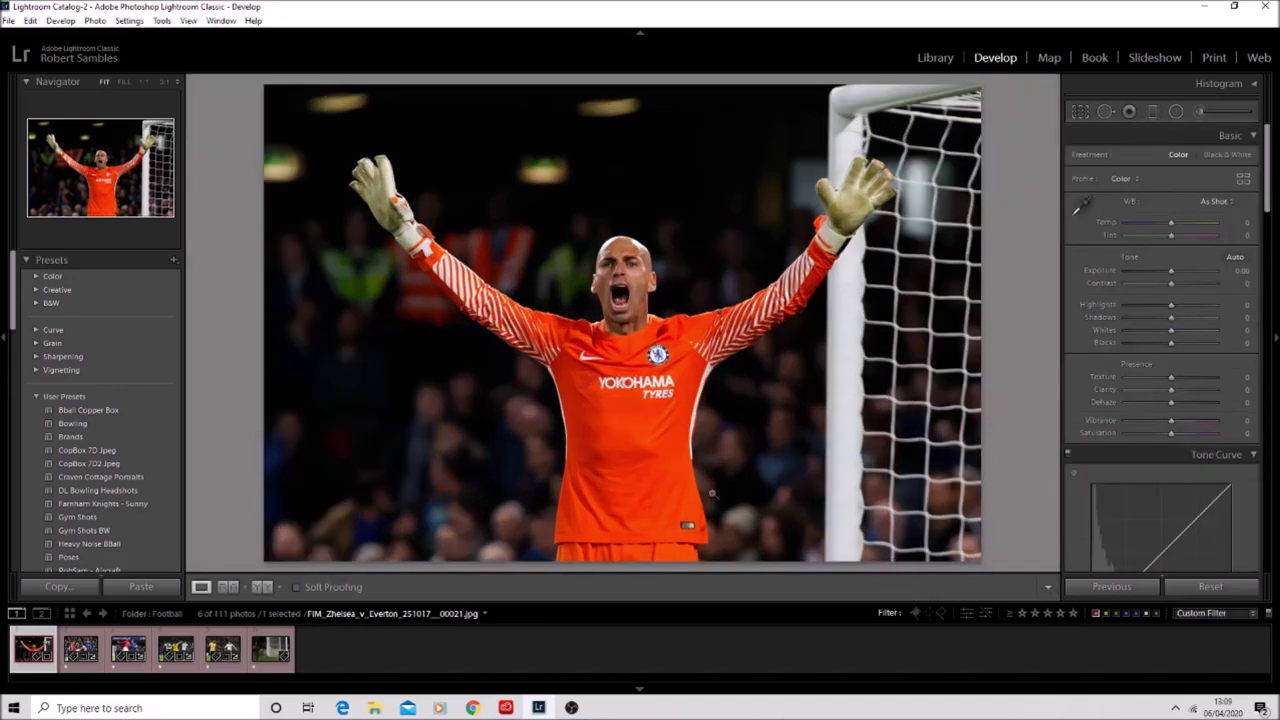
Apply the B&W Landscape preset to the goalkeeper photo and set Exposure to +0.48, Highlights to -13 and Shadows to -24.
{"action": "left_click", "coordinate": [36, 305]}
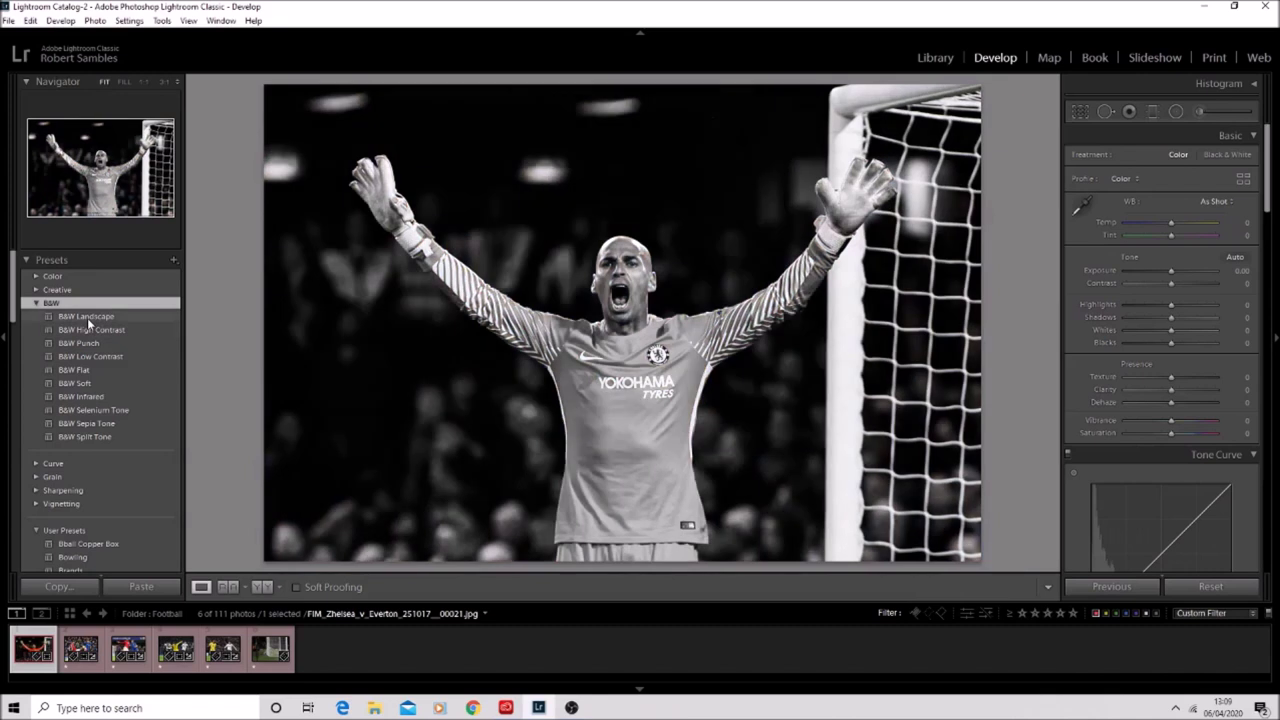
{"action": "left_click", "coordinate": [87, 317]}
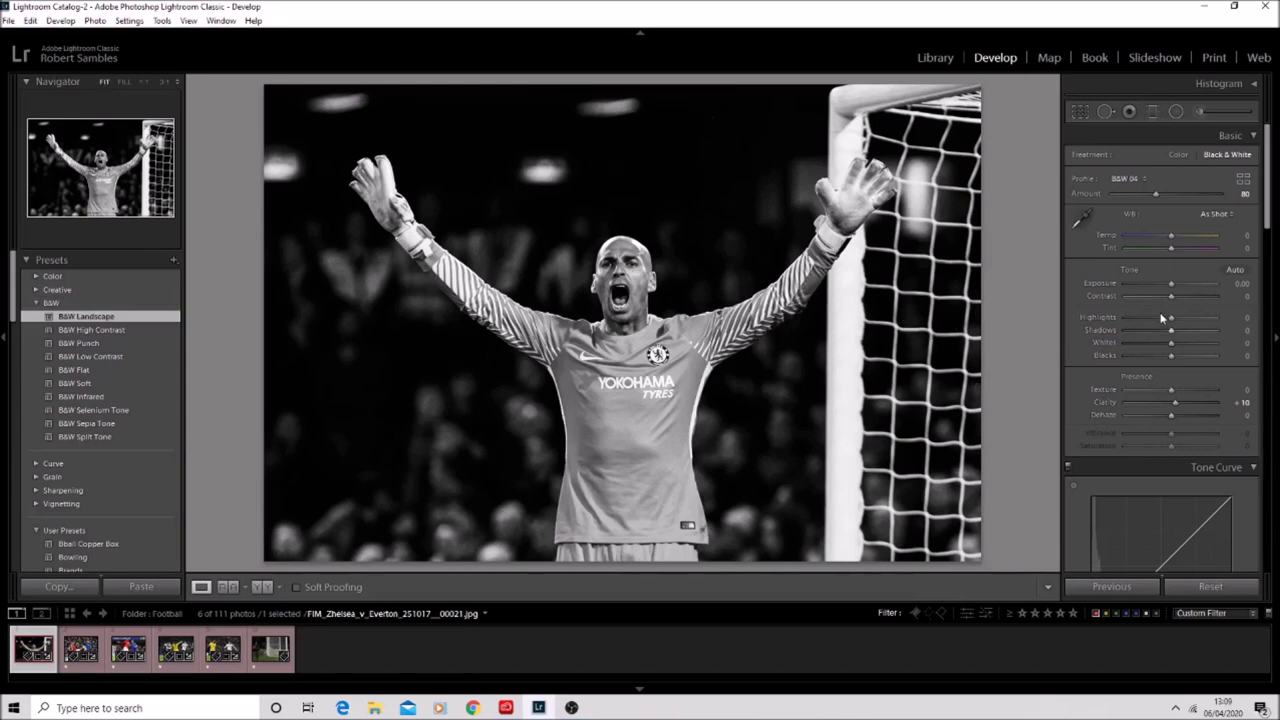
{"action": "left_click_drag", "start_coordinate": [1172, 287], "coordinate": [1174, 289]}
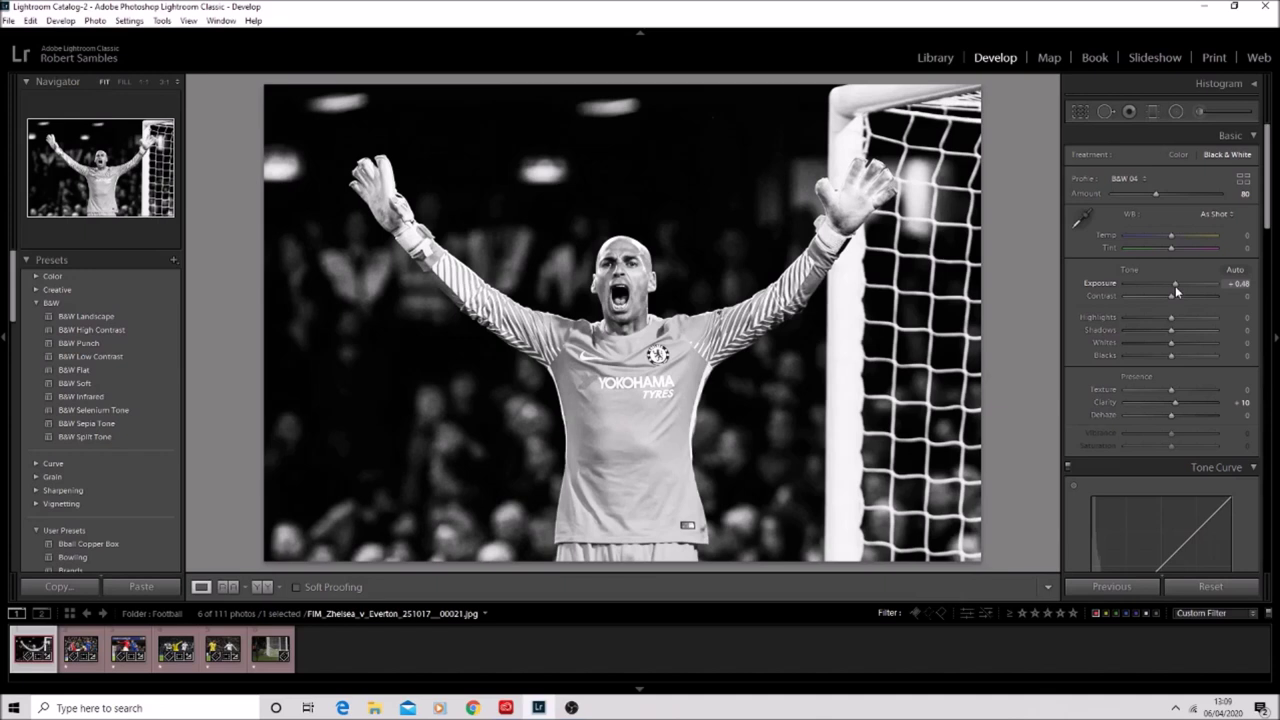
{"action": "left_click_drag", "start_coordinate": [1171, 330], "coordinate": [1276, 347]}
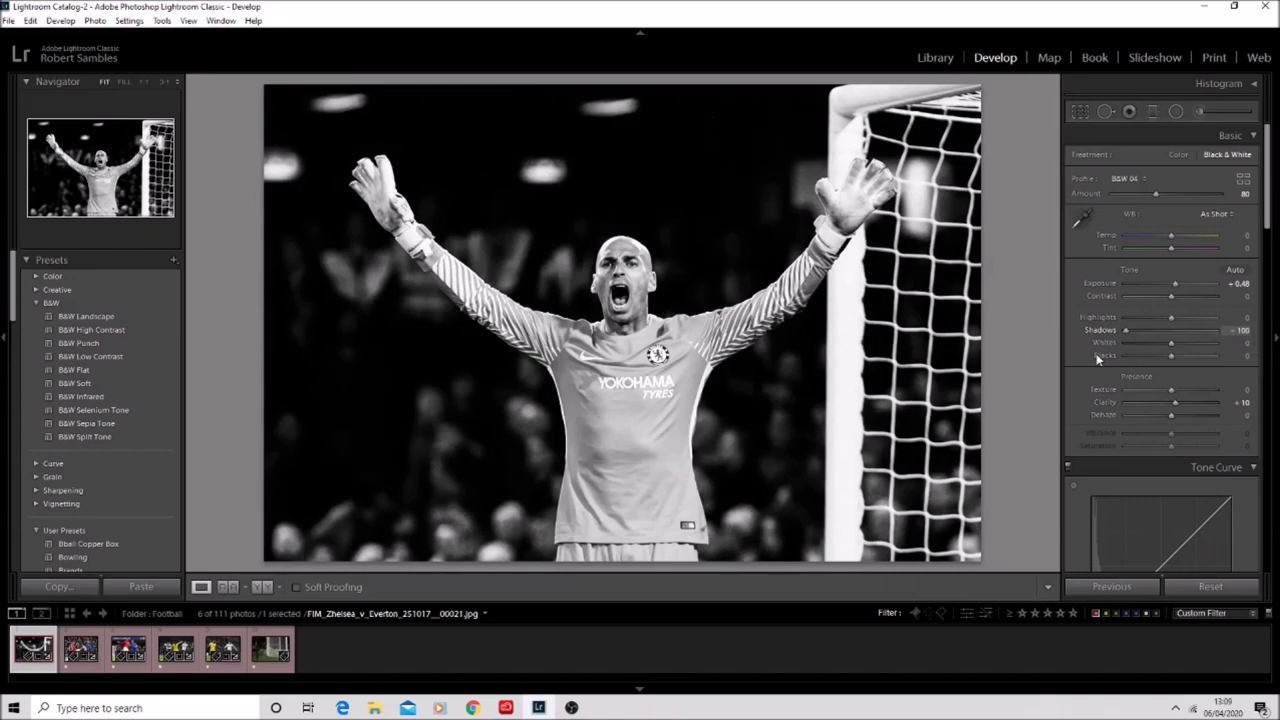
{"action": "left_click_drag", "start_coordinate": [1262, 358], "coordinate": [1177, 341]}
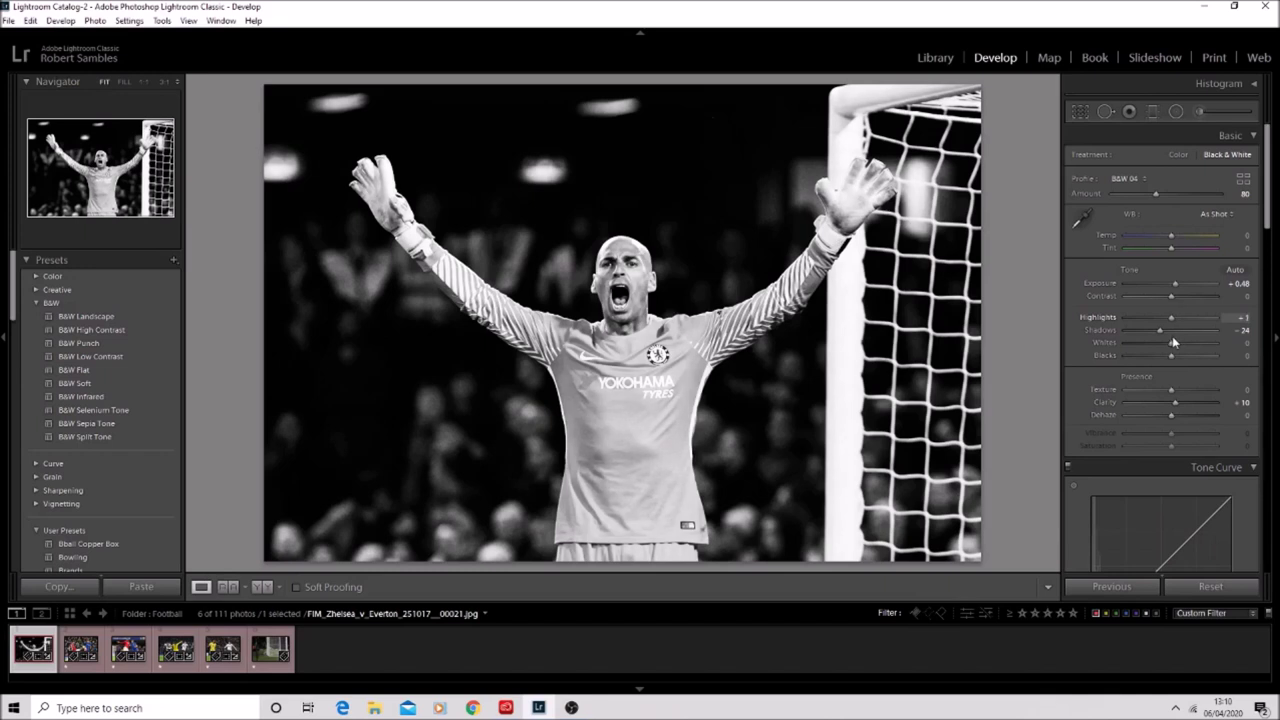
{"action": "left_click_drag", "start_coordinate": [1173, 342], "coordinate": [1169, 344]}
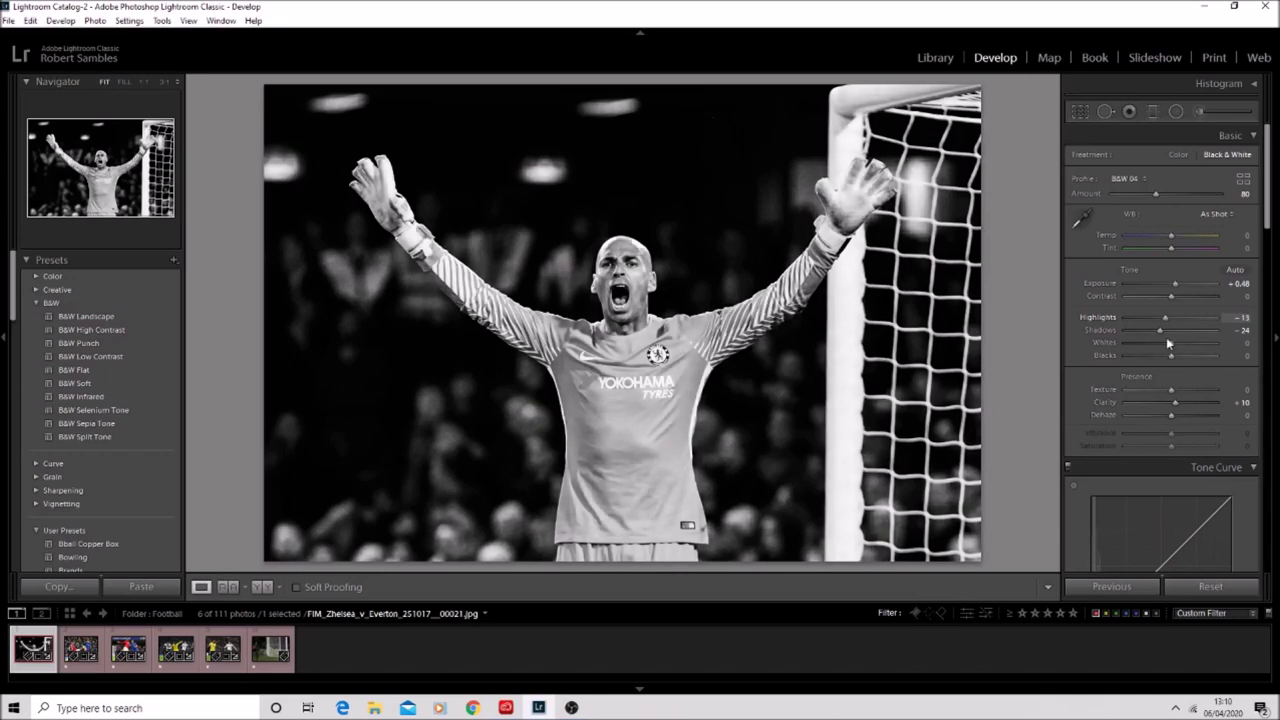
Place an elliptical radial filter over the goalkeeper's head, invert it and set its Exposure to 0.29.
{"action": "left_click", "coordinate": [1177, 111]}
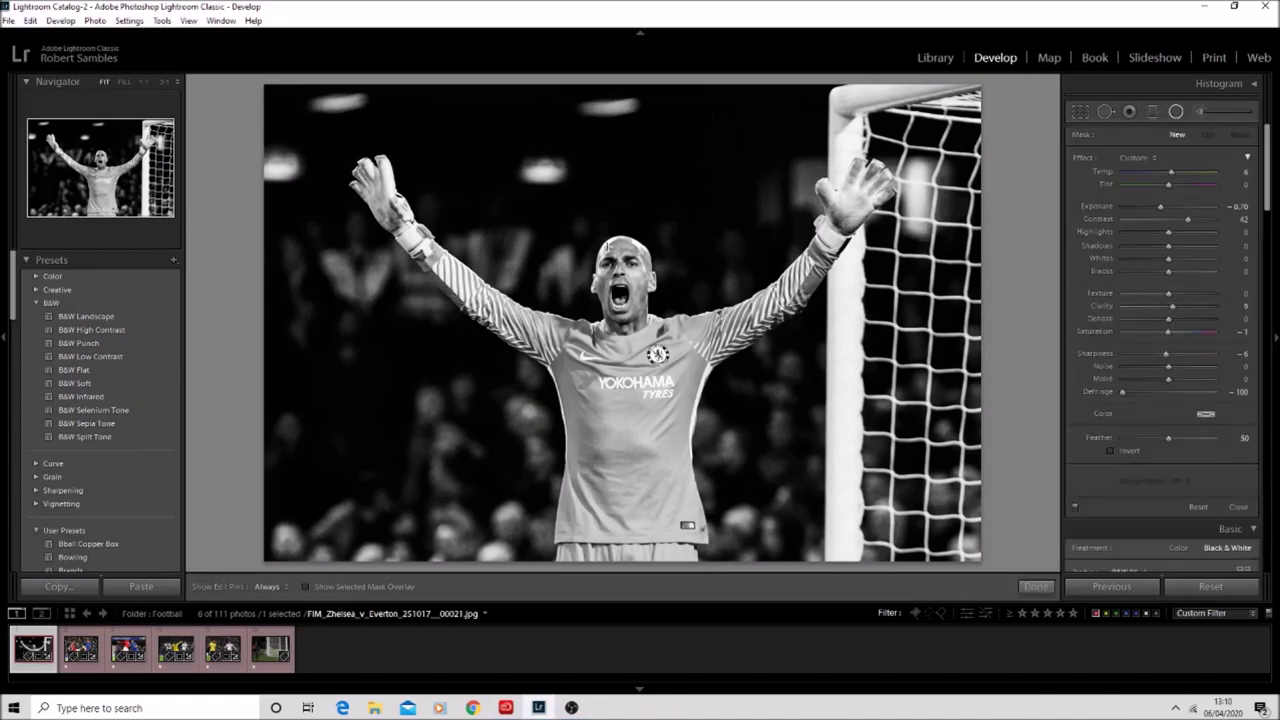
{"action": "left_click_drag", "start_coordinate": [606, 245], "coordinate": [620, 284]}
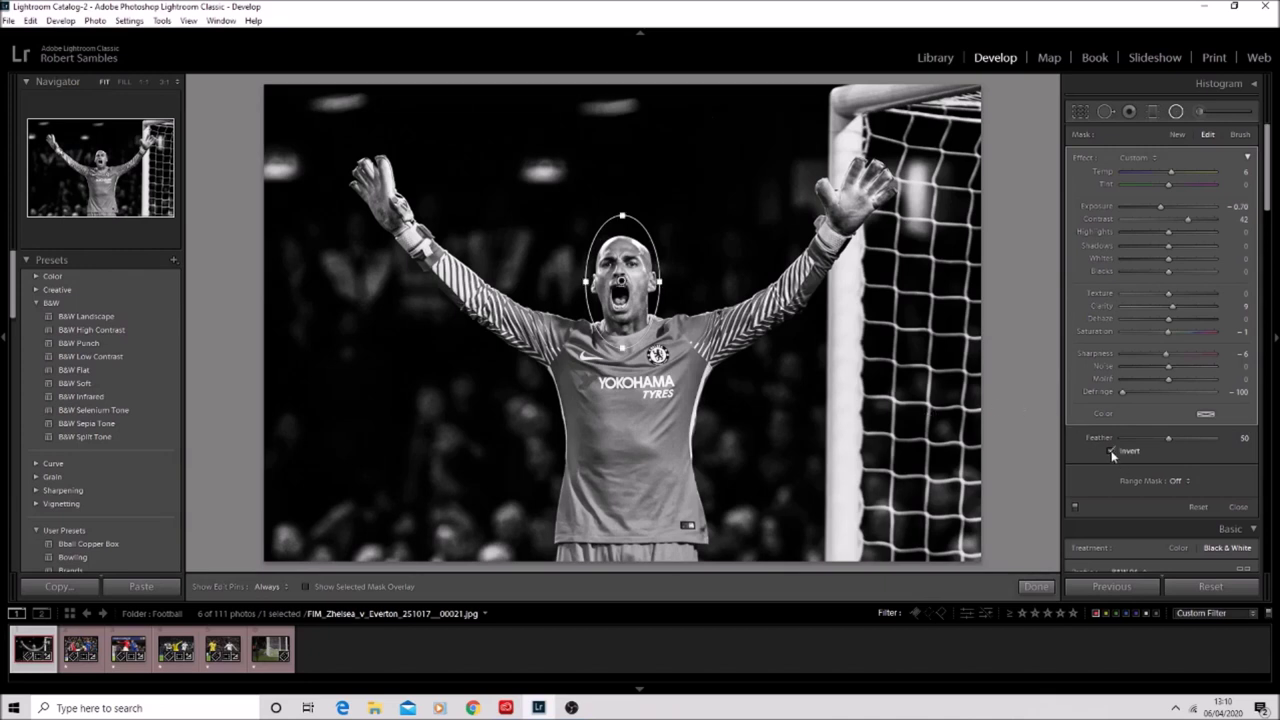
{"action": "left_click", "coordinate": [1111, 451]}
{"action": "left_click_drag", "start_coordinate": [1169, 209], "coordinate": [1173, 208]}
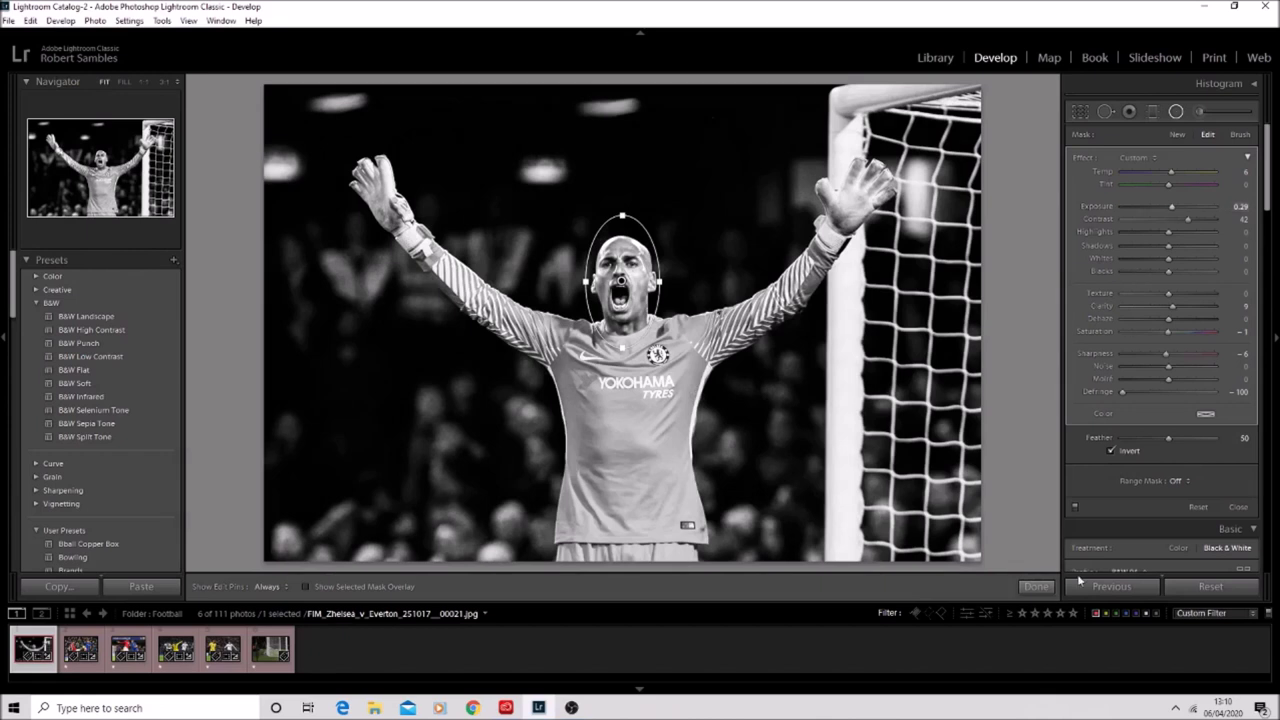
{"action": "left_click", "coordinate": [1047, 585]}
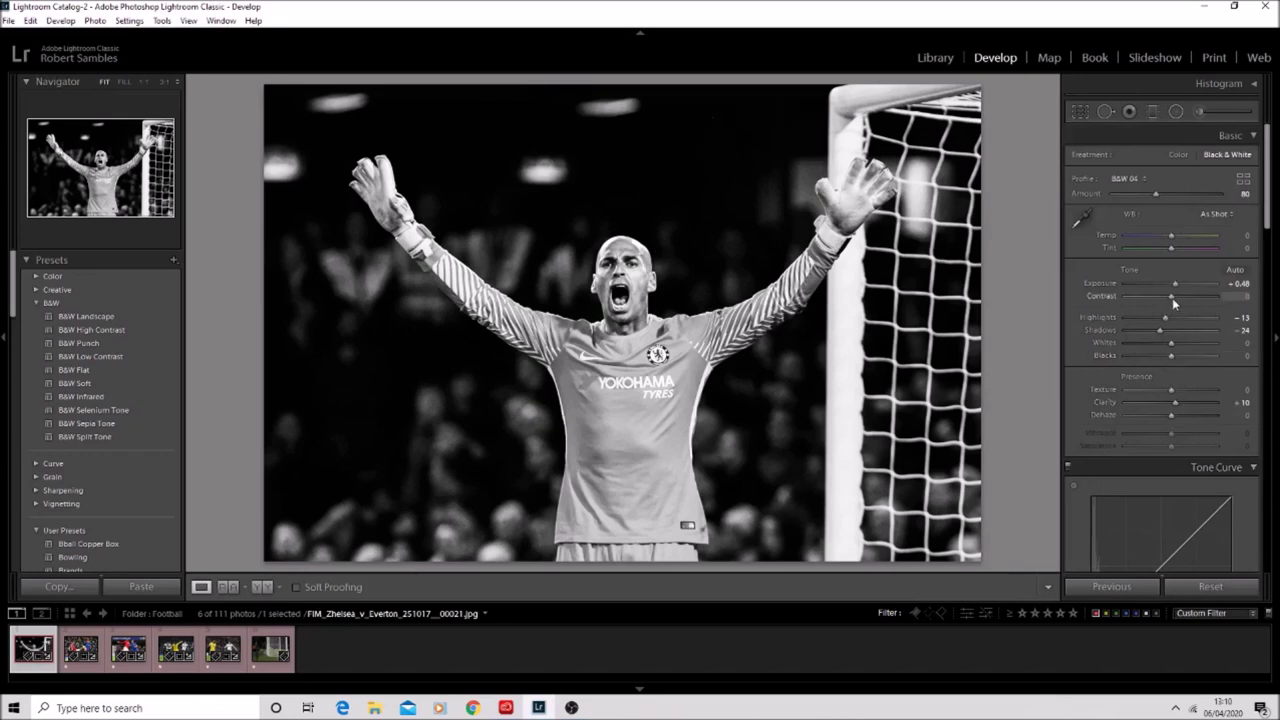
Set the goalkeeper photo's Contrast to +25 and Clarity to +5, and darken its edges with a post-crop vignetting Amount of -48.
{"action": "left_click_drag", "start_coordinate": [1175, 300], "coordinate": [1177, 300]}
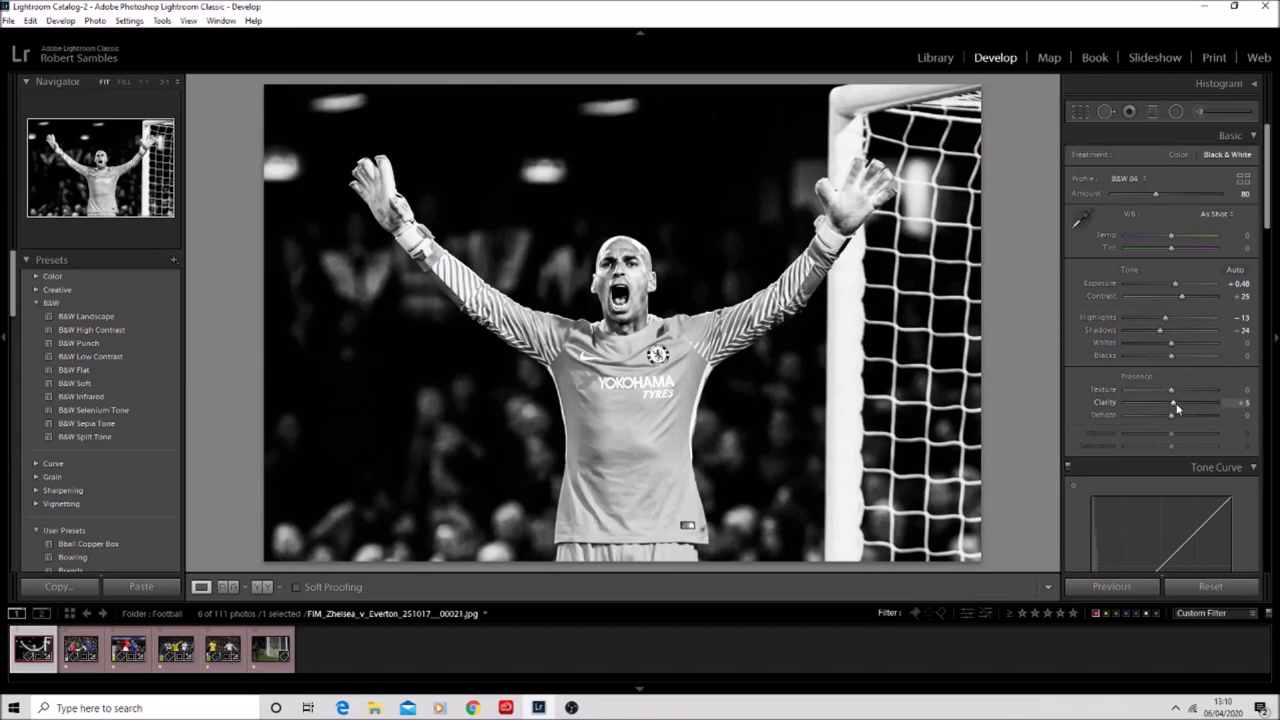
{"action": "scroll", "coordinate": [1177, 408], "scroll_direction": "down", "scroll_amount": 10}
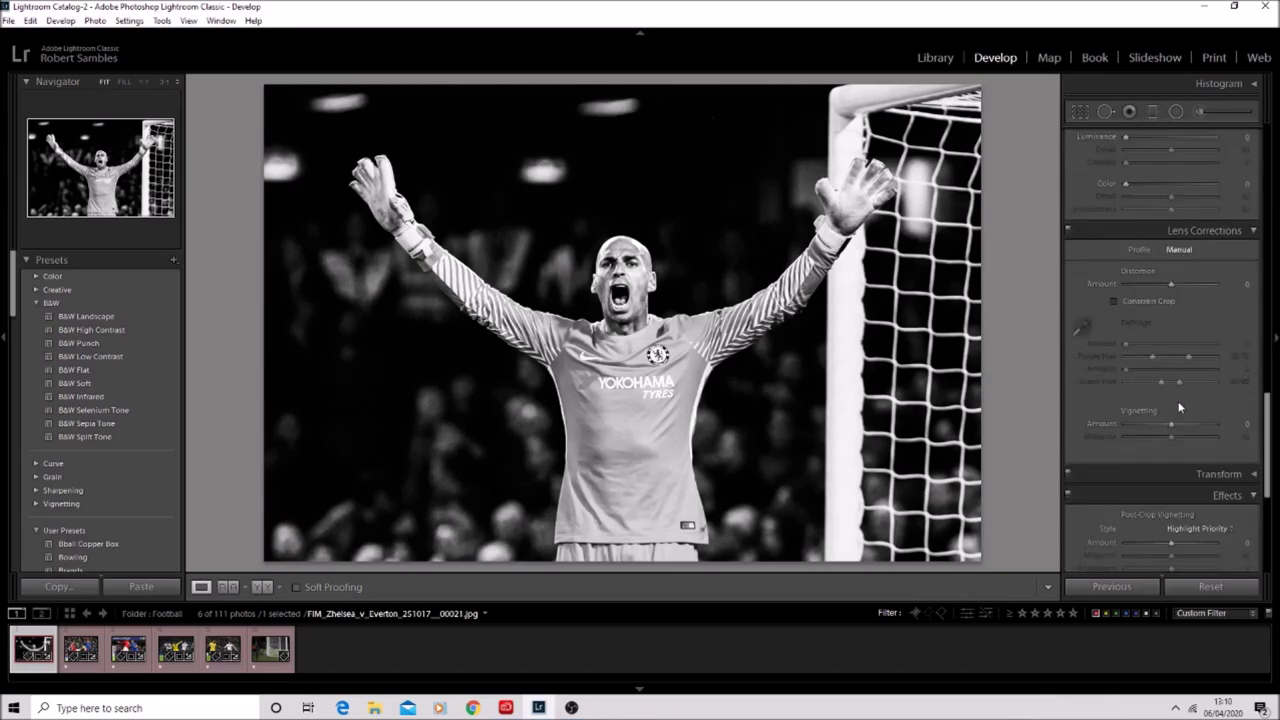
{"action": "scroll", "coordinate": [1186, 394], "scroll_direction": "down", "scroll_amount": 5}
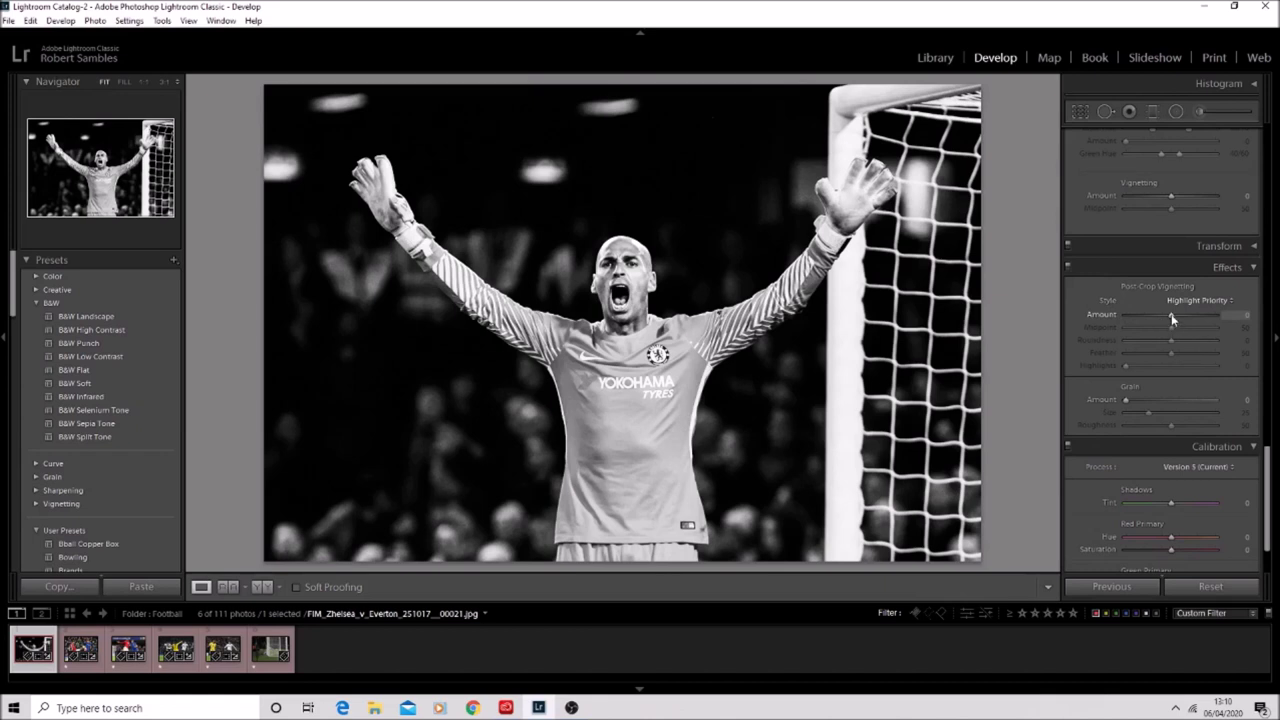
{"action": "key", "text": "Down"}
{"action": "key", "text": "Down"}
{"action": "key", "text": "Down"}
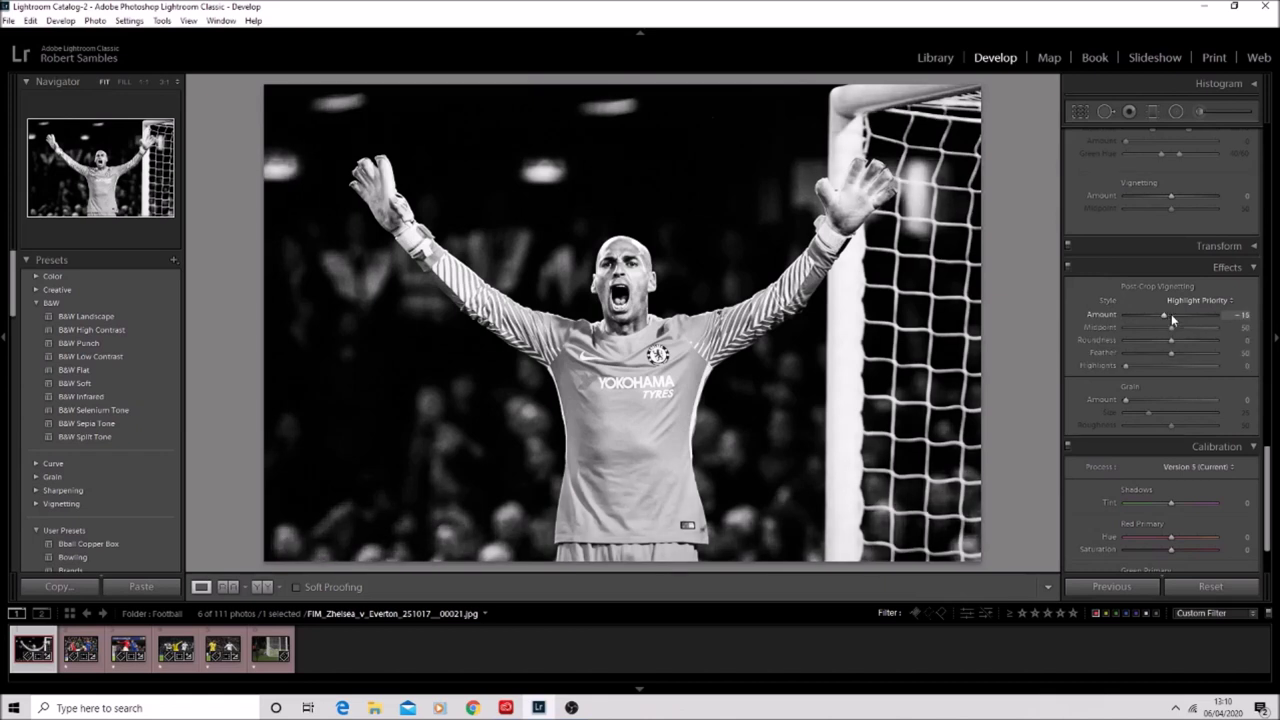
{"action": "key", "text": "Down"}
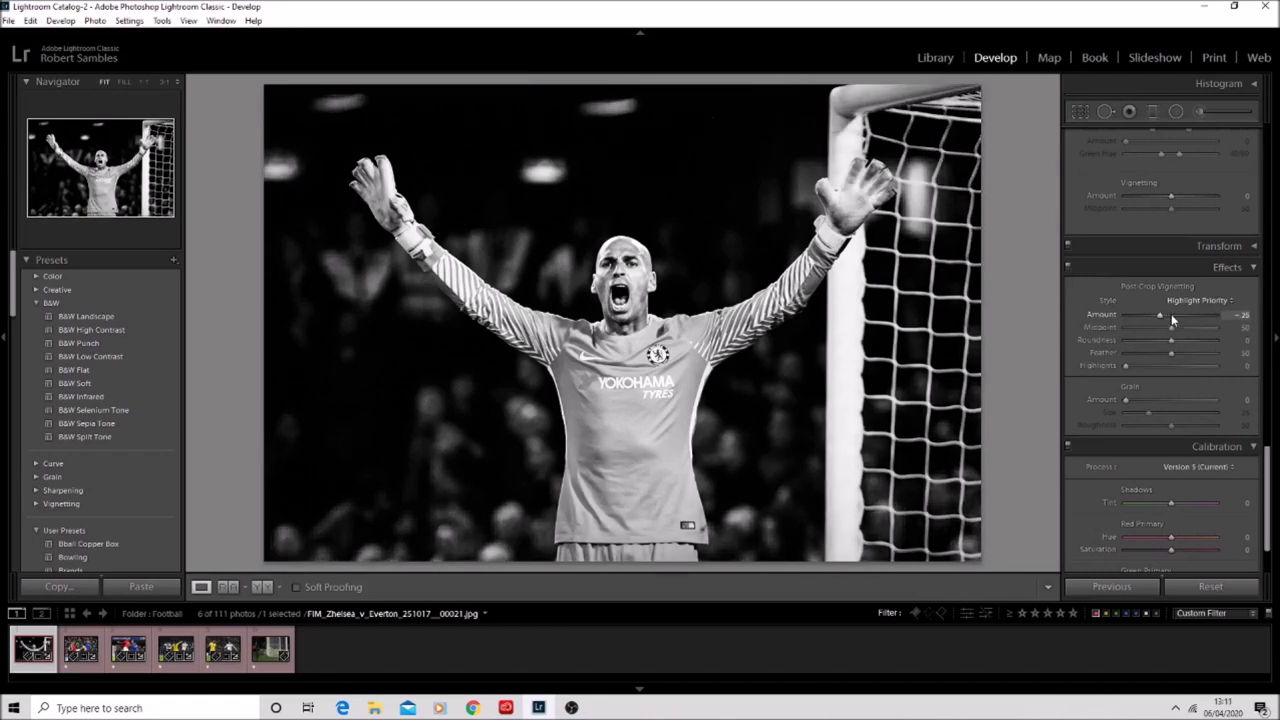
{"action": "key", "text": "Down"}
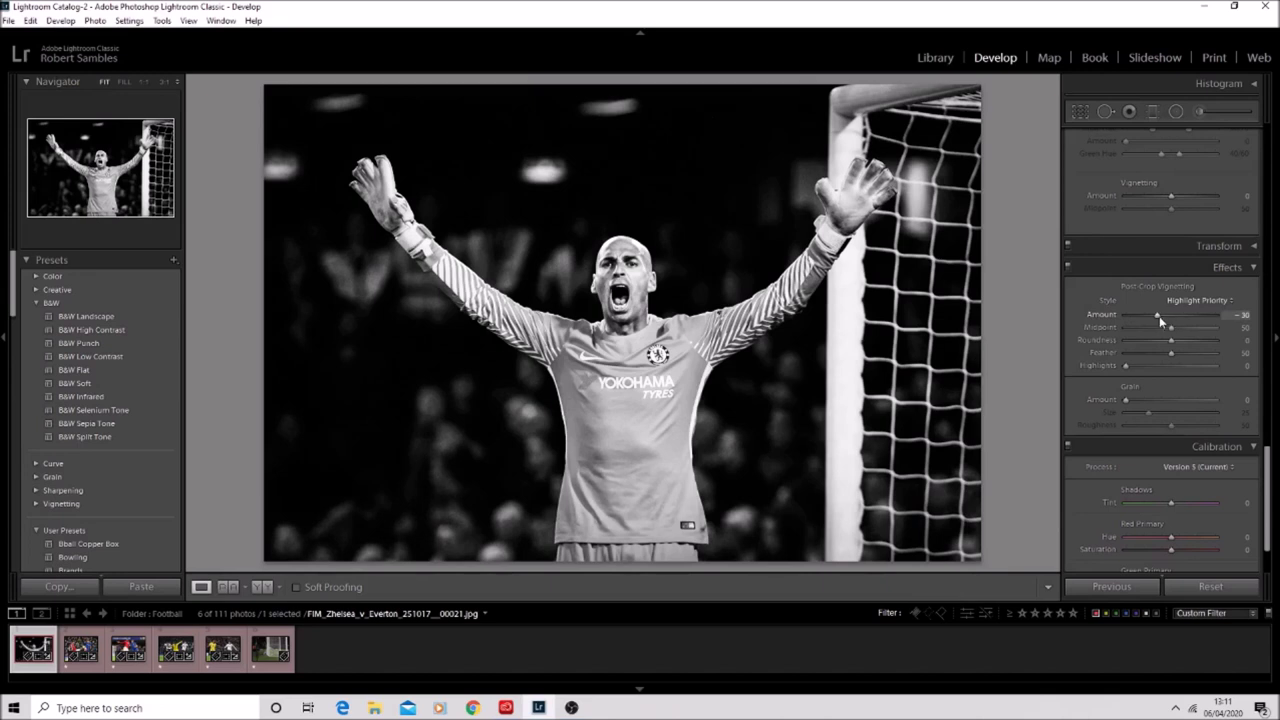
{"action": "mouse_move", "coordinate": [1157, 316]}
{"action": "left_mouse_down"}
{"action": "mouse_move", "coordinate": [1102, 321]}
{"action": "mouse_move", "coordinate": [1218, 323]}
{"action": "mouse_move", "coordinate": [1149, 324]}
{"action": "left_mouse_up"}
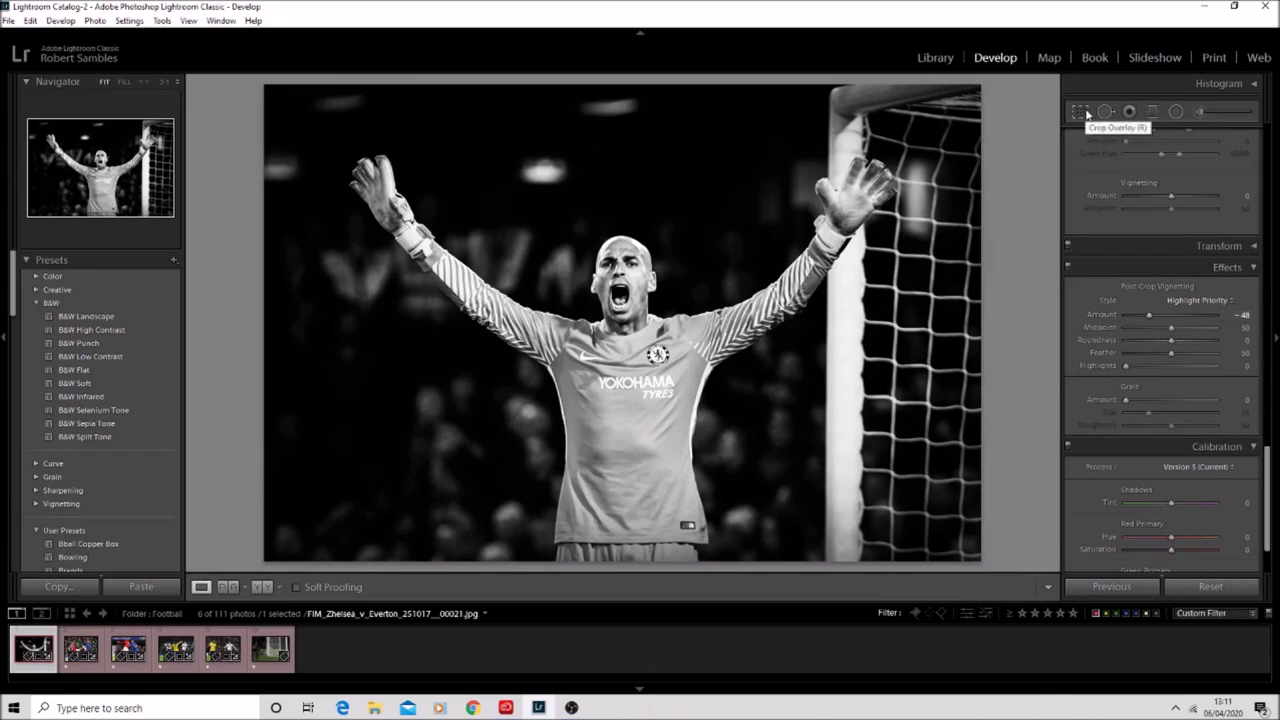
Tighten the crop of the goalkeeper photo slightly, keeping both gloves, his waist and the goal net in the frame.
{"action": "left_click", "coordinate": [1080, 112]}
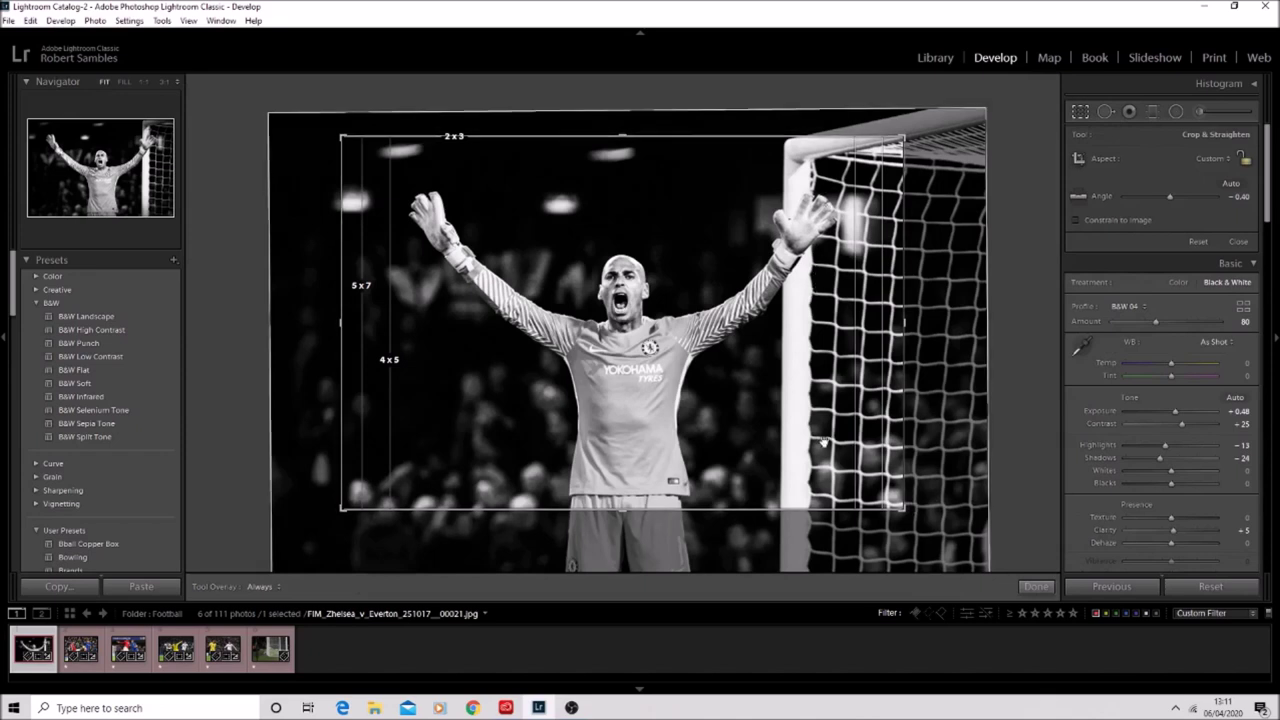
{"action": "left_click_drag", "start_coordinate": [916, 510], "coordinate": [918, 514]}
{"action": "left_click", "coordinate": [1036, 586]}
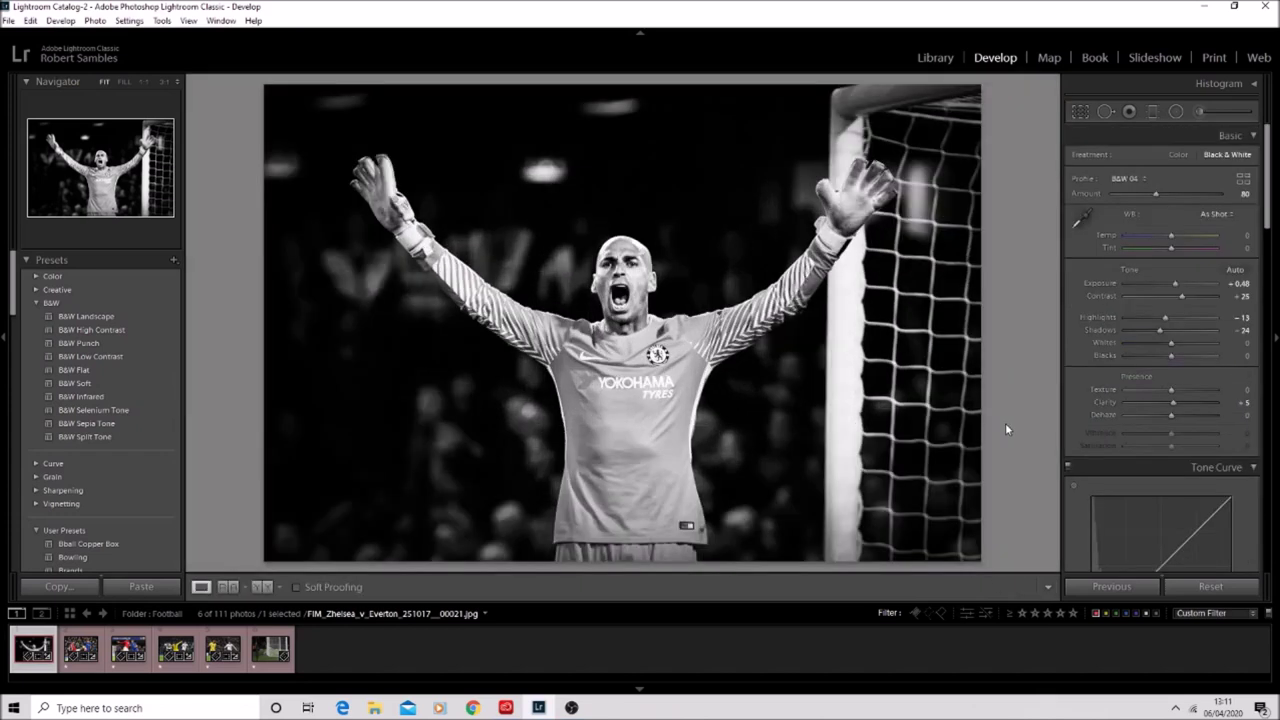
{"action": "left_click", "coordinate": [1080, 112]}
{"action": "left_click_drag", "start_coordinate": [905, 508], "coordinate": [898, 509]}
{"action": "left_click", "coordinate": [1034, 586]}
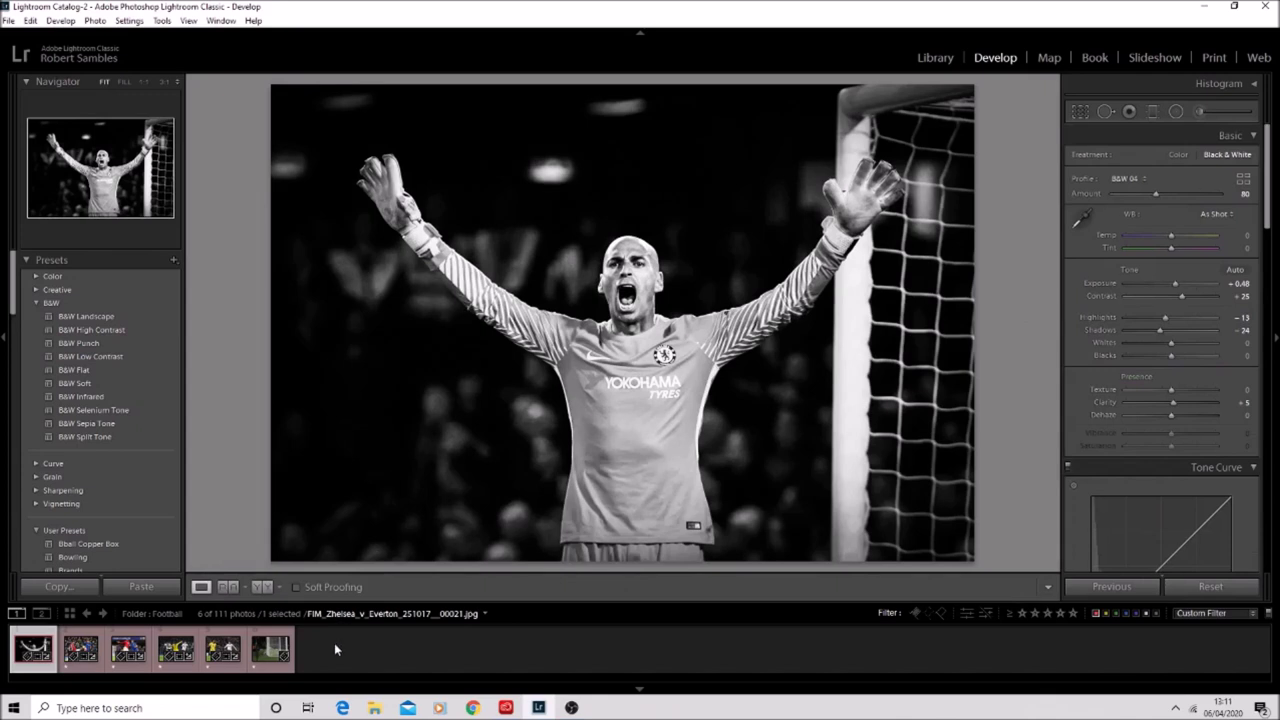
Crop FIM_Fulham_v_Swansea_260220_039.JPG around the fallen players, the steward and the goalpost, and straighten it by 1.42.
{"action": "left_click", "coordinate": [276, 640]}
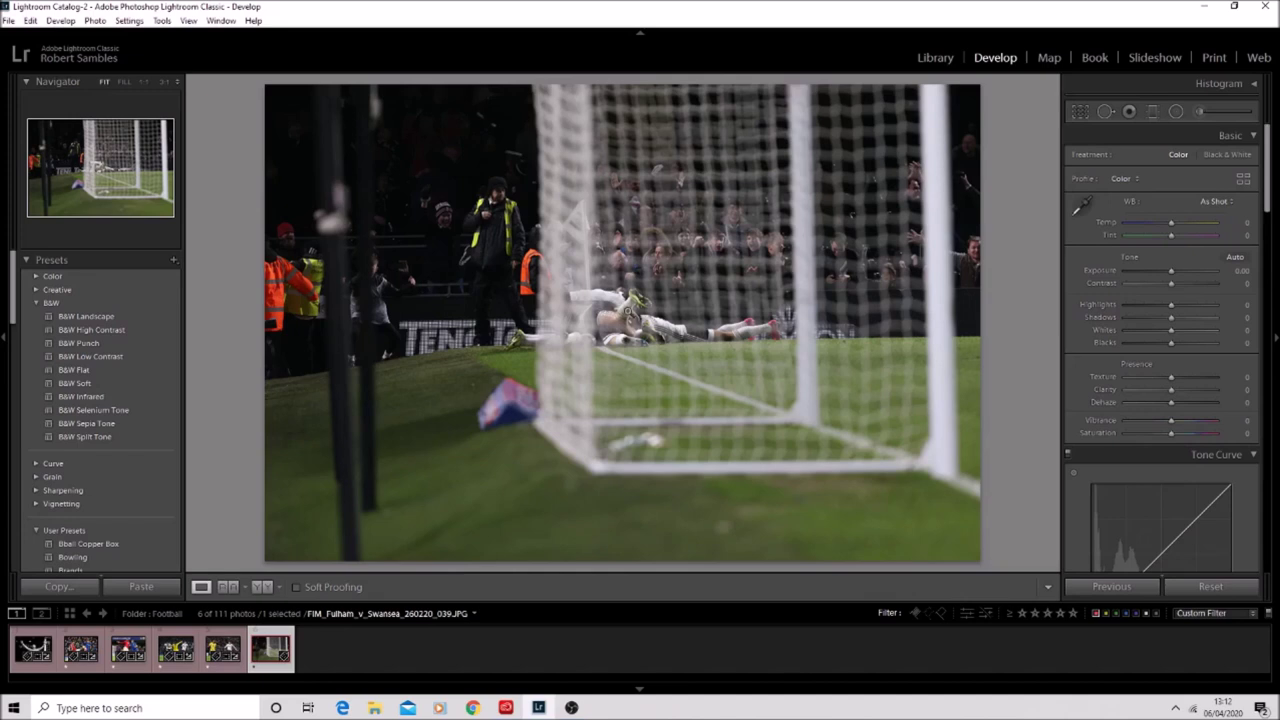
{"action": "left_click", "coordinate": [630, 316]}
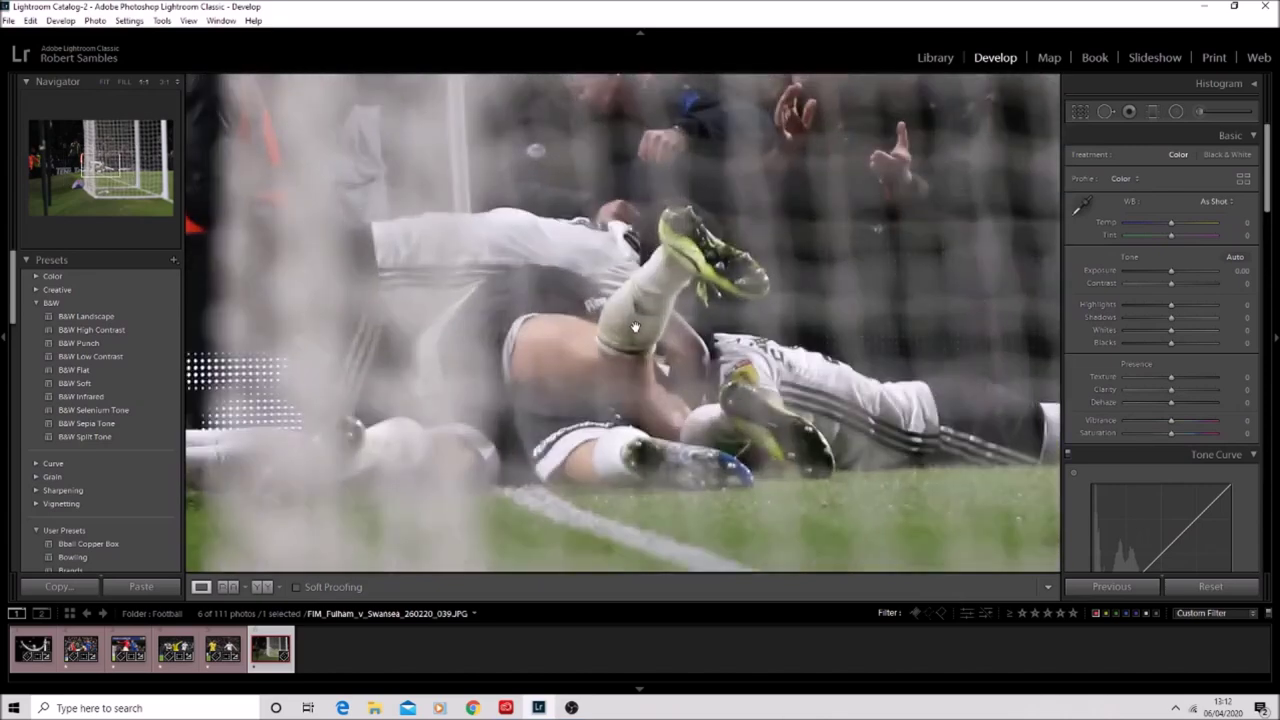
{"action": "left_click", "coordinate": [670, 328]}
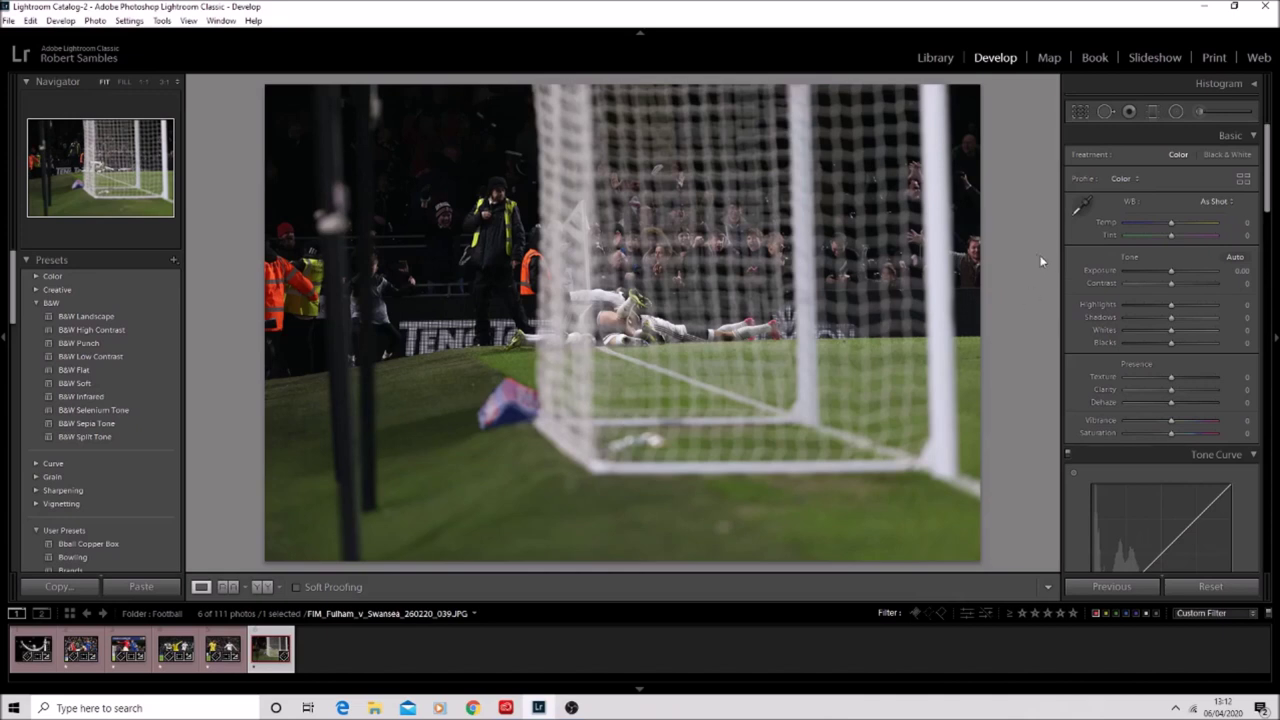
{"action": "left_click", "coordinate": [1080, 116]}
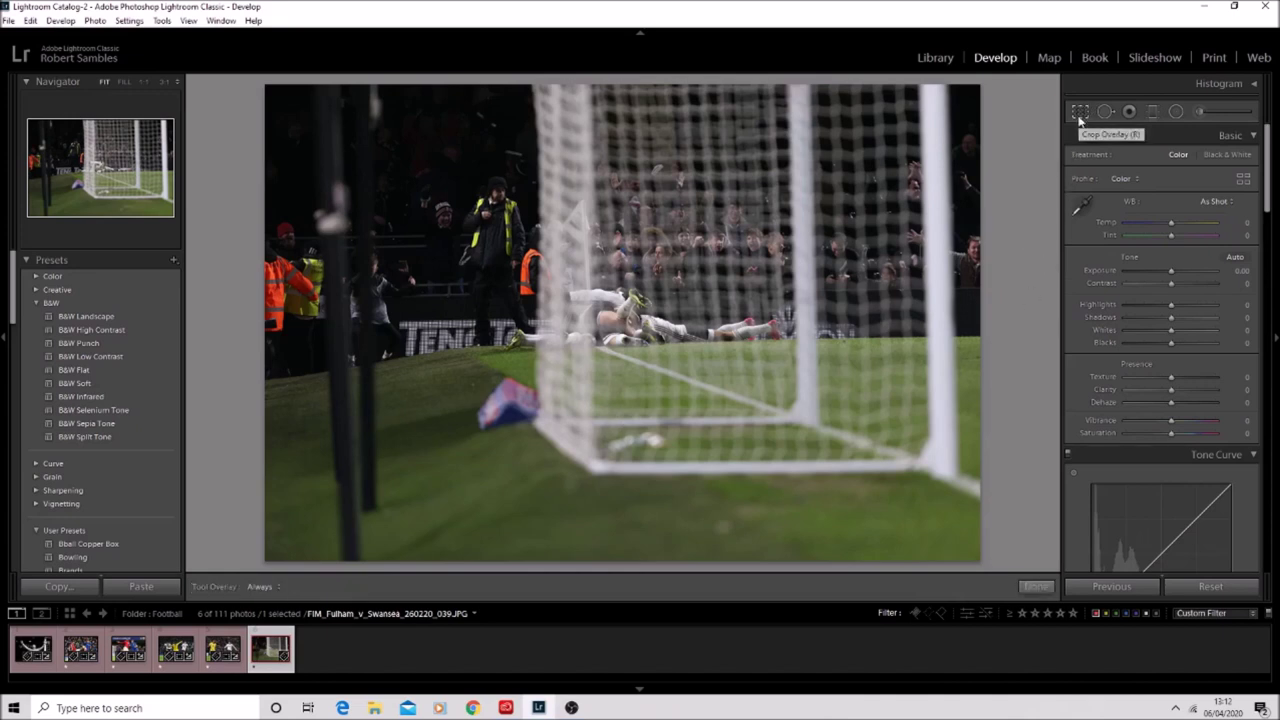
{"action": "key", "text": "x"}
{"action": "left_click_drag", "start_coordinate": [380, 163], "coordinate": [720, 392]}
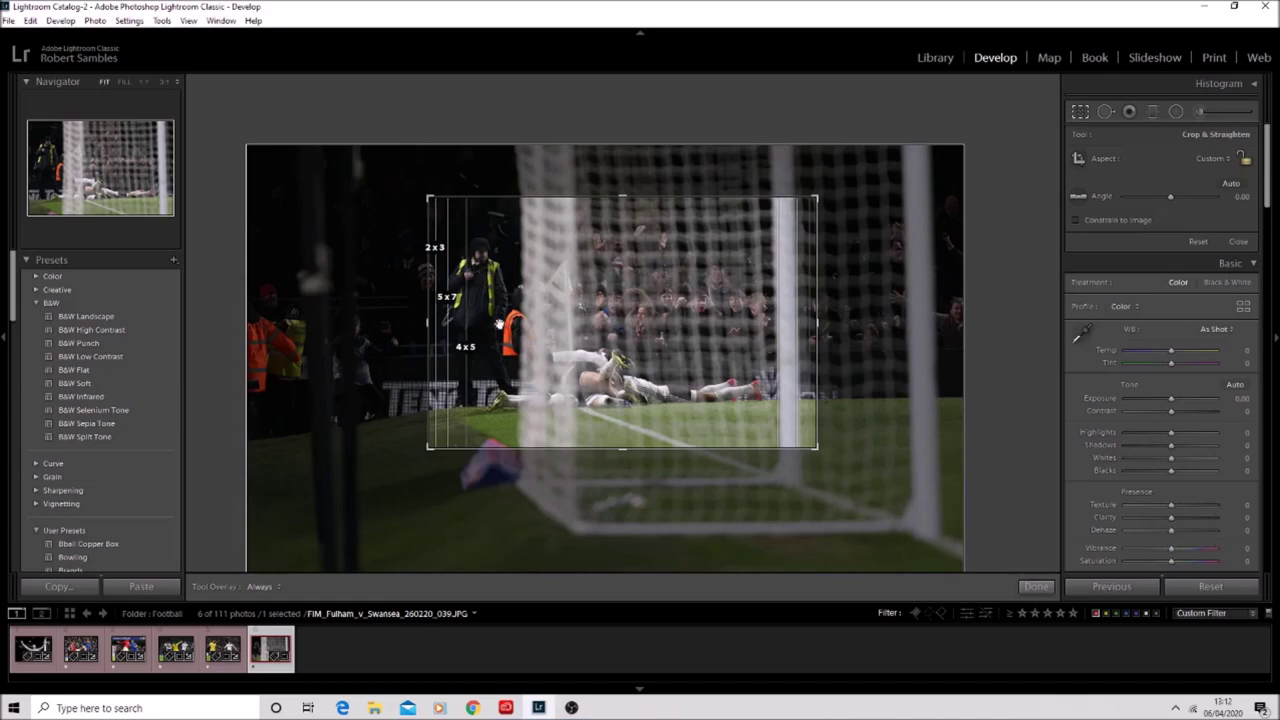
{"action": "mouse_move", "coordinate": [431, 200]}
{"action": "left_mouse_down"}
{"action": "mouse_move", "coordinate": [459, 221]}
{"action": "mouse_move", "coordinate": [424, 196]}
{"action": "left_mouse_up"}
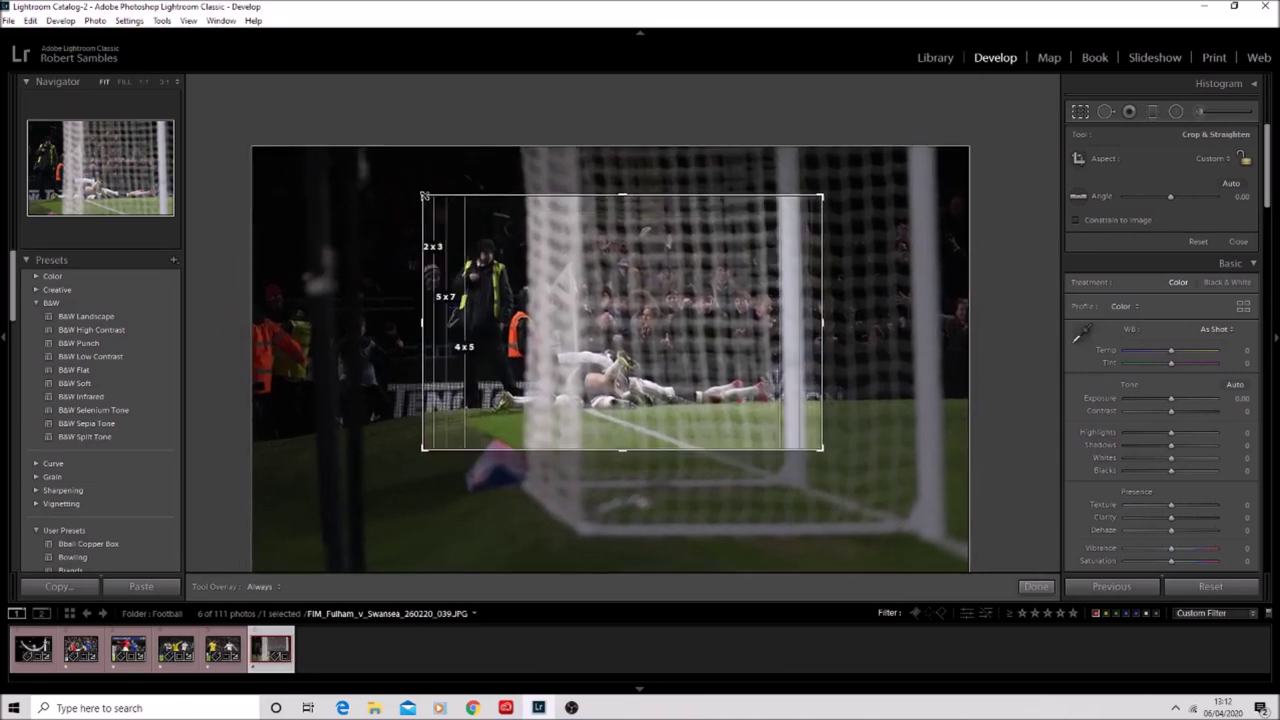
{"action": "left_click_drag", "start_coordinate": [424, 196], "coordinate": [424, 196]}
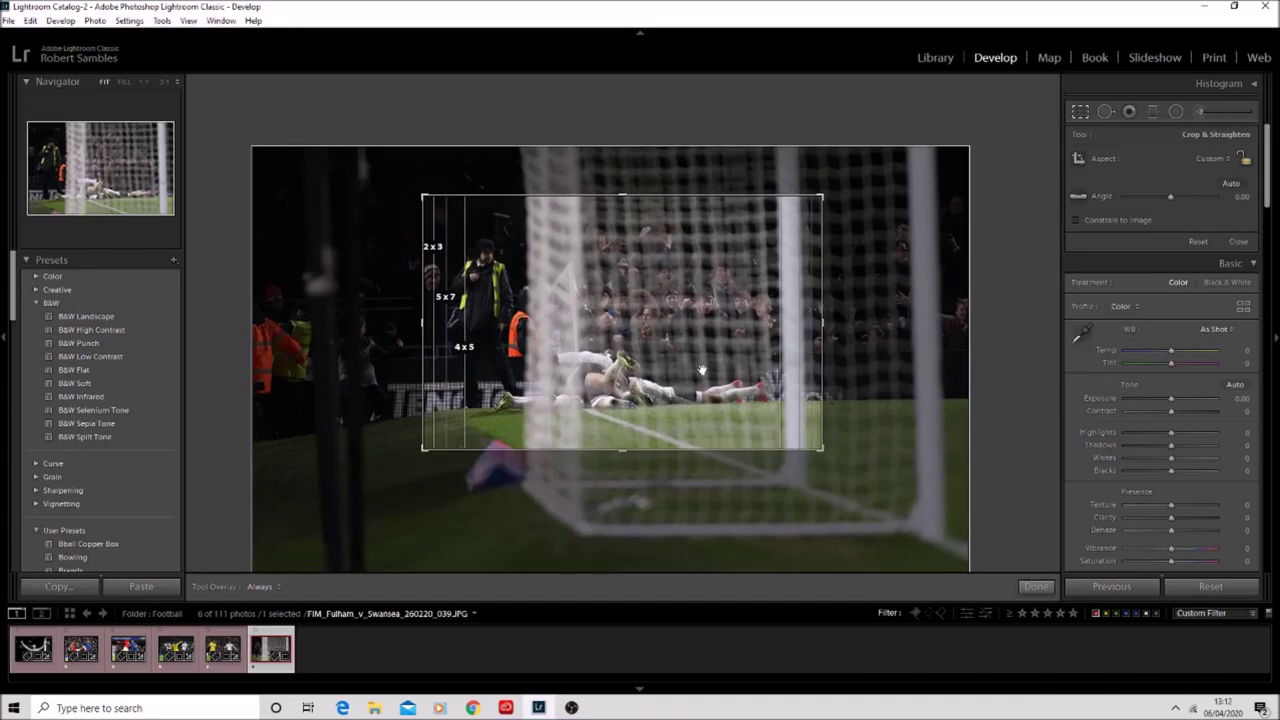
{"action": "left_click_drag", "start_coordinate": [830, 452], "coordinate": [824, 455]}
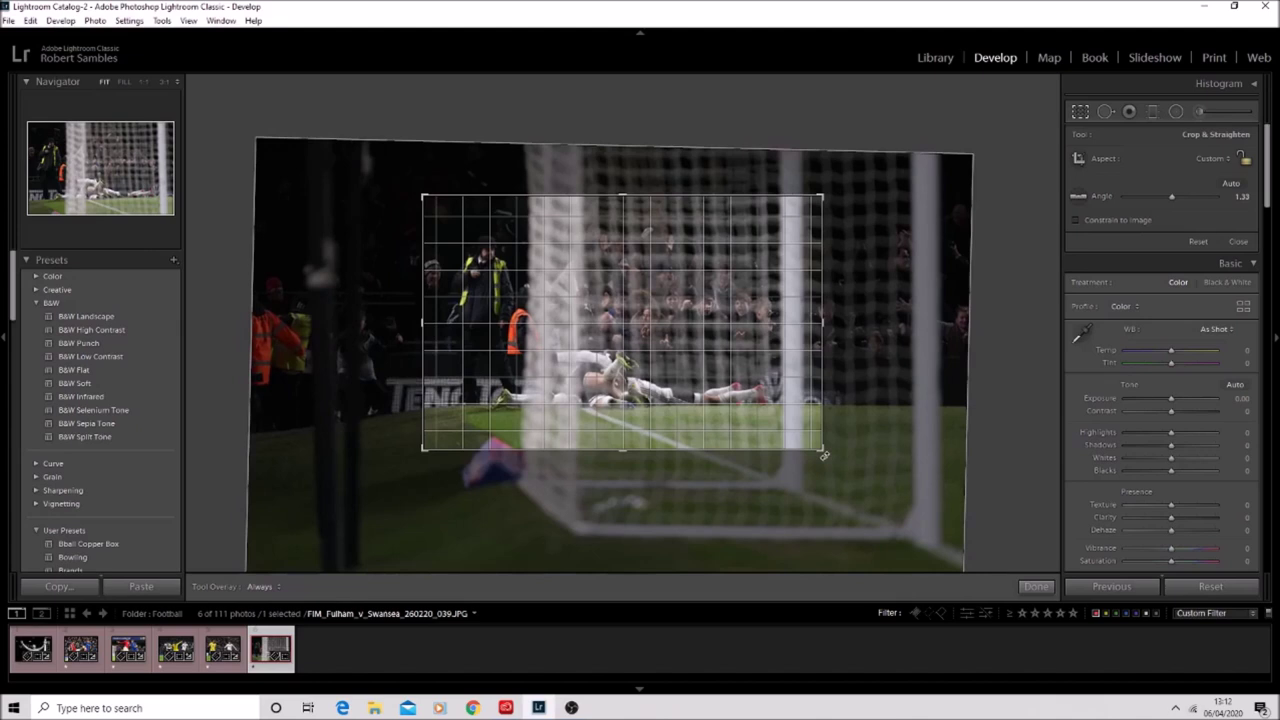
{"action": "left_click_drag", "start_coordinate": [824, 455], "coordinate": [823, 455]}
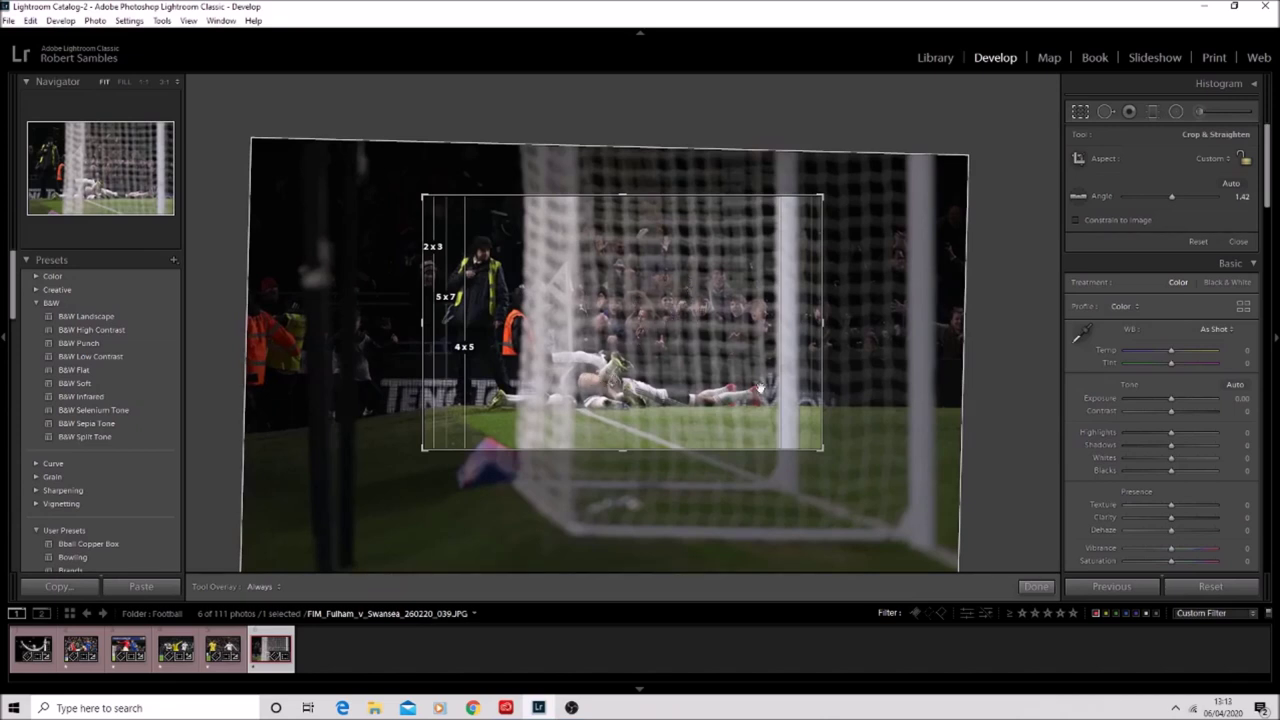
{"action": "left_click", "coordinate": [1036, 586]}
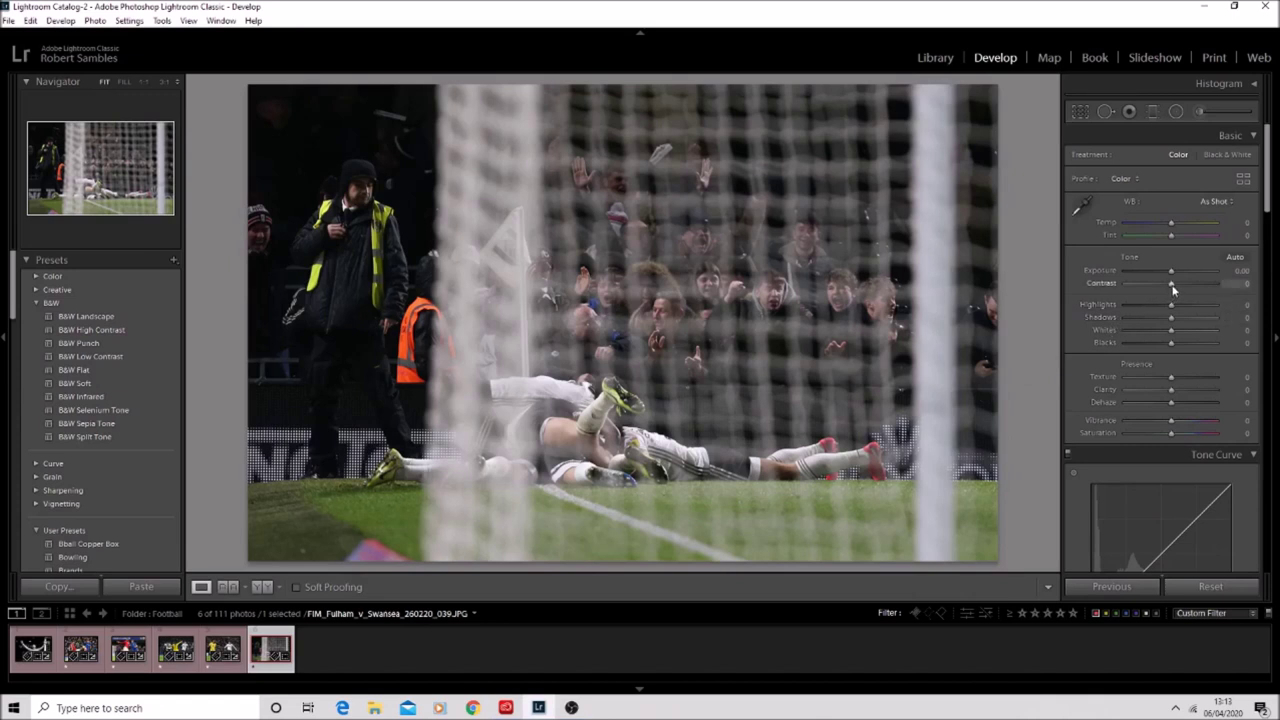
Try both extremes of Contrast on the goal celebration photo and set it to +30.
{"action": "left_click_drag", "start_coordinate": [1173, 288], "coordinate": [1243, 299]}
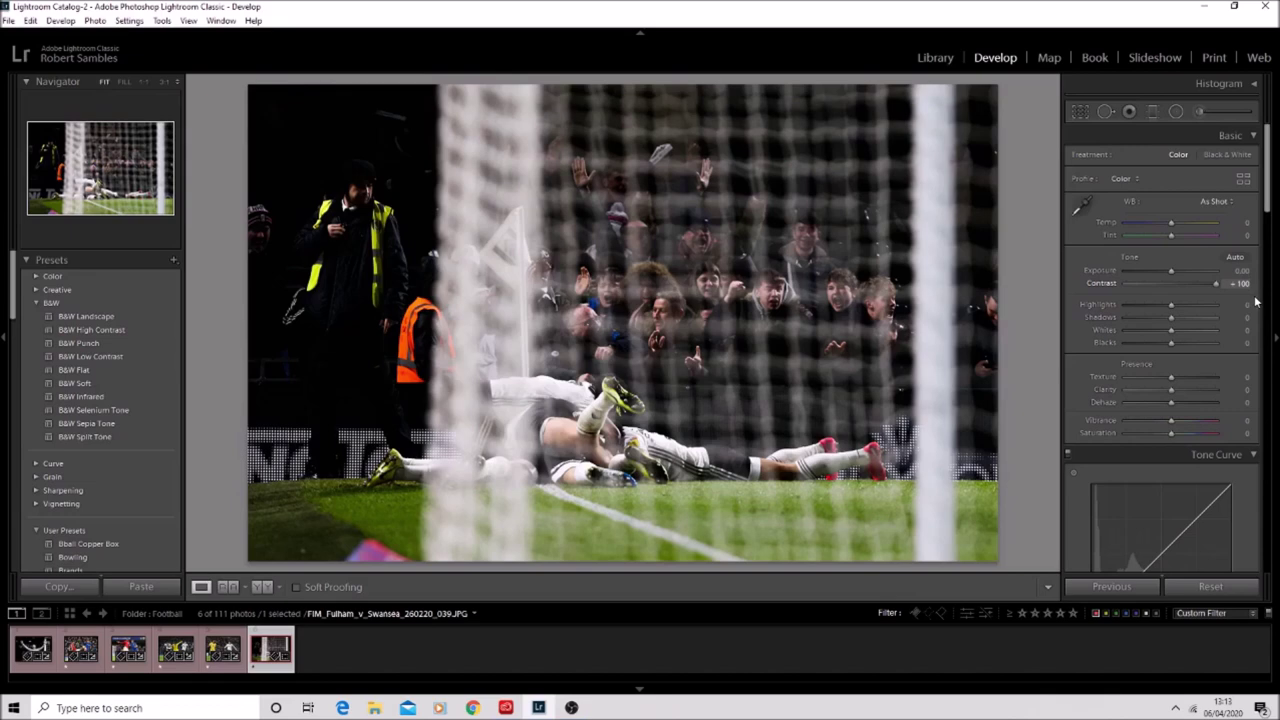
{"action": "left_click_drag", "start_coordinate": [1243, 300], "coordinate": [1106, 300]}
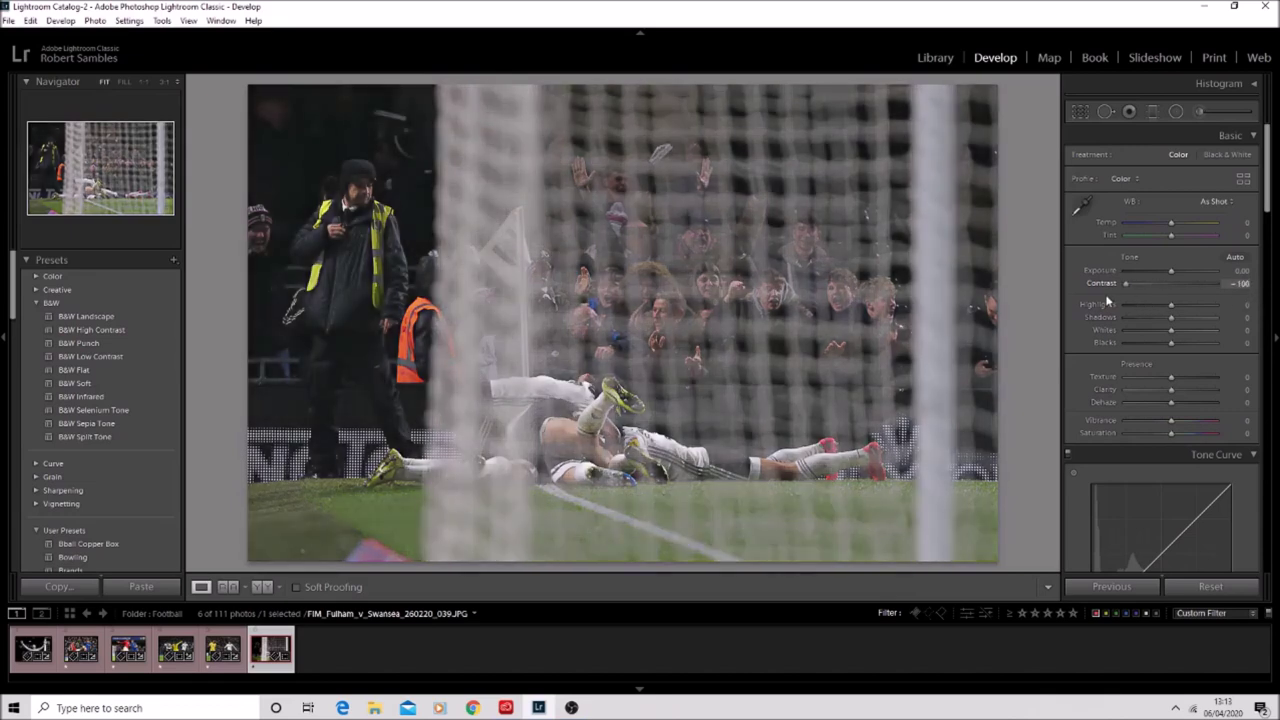
{"action": "left_click_drag", "start_coordinate": [1176, 302], "coordinate": [1233, 303]}
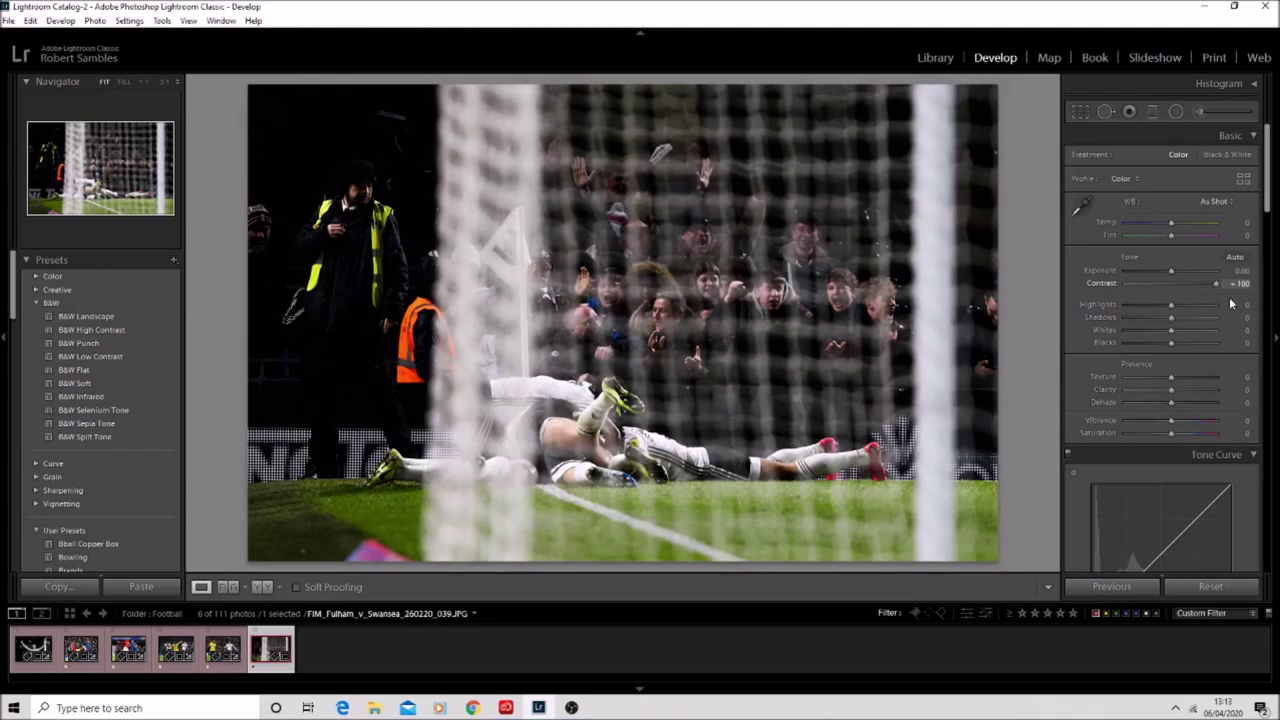
{"action": "left_click_drag", "start_coordinate": [1218, 298], "coordinate": [1186, 302]}
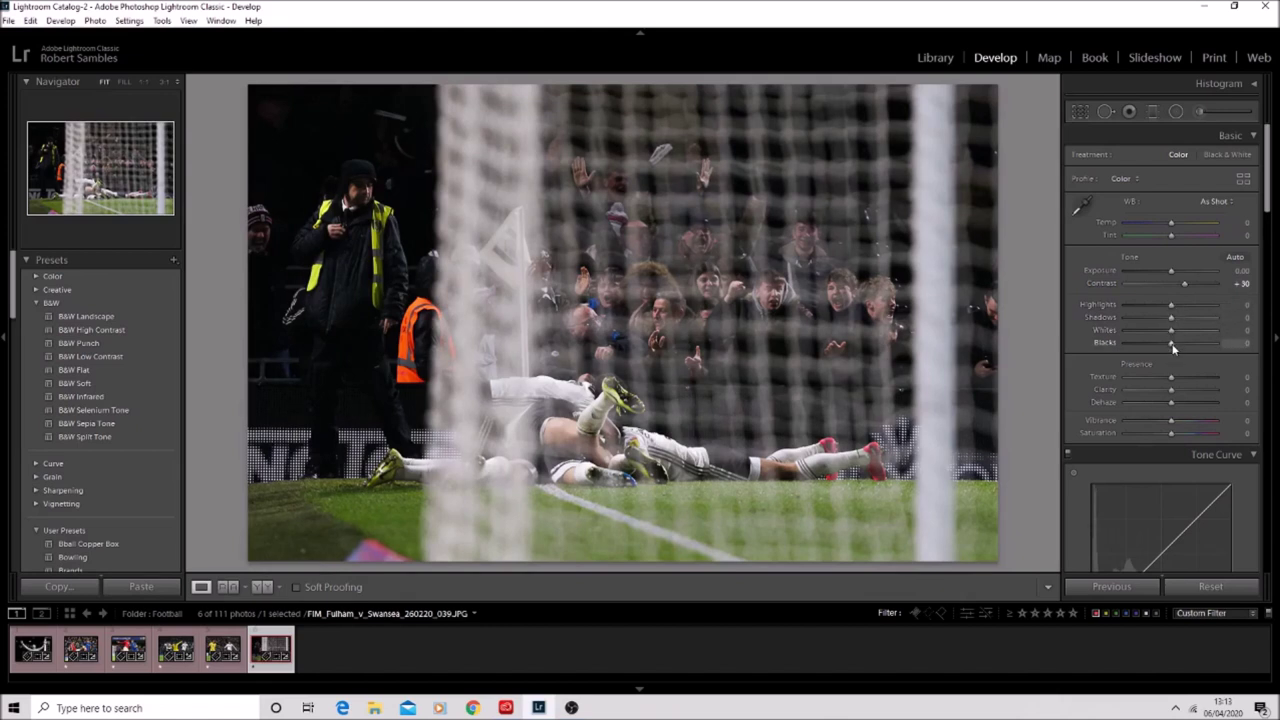
Set the goal celebration photo's Blacks to -16, Whites to -30, Exposure to +0.10 and Clarity to +12.
{"action": "left_click_drag", "start_coordinate": [1173, 345], "coordinate": [1086, 355]}
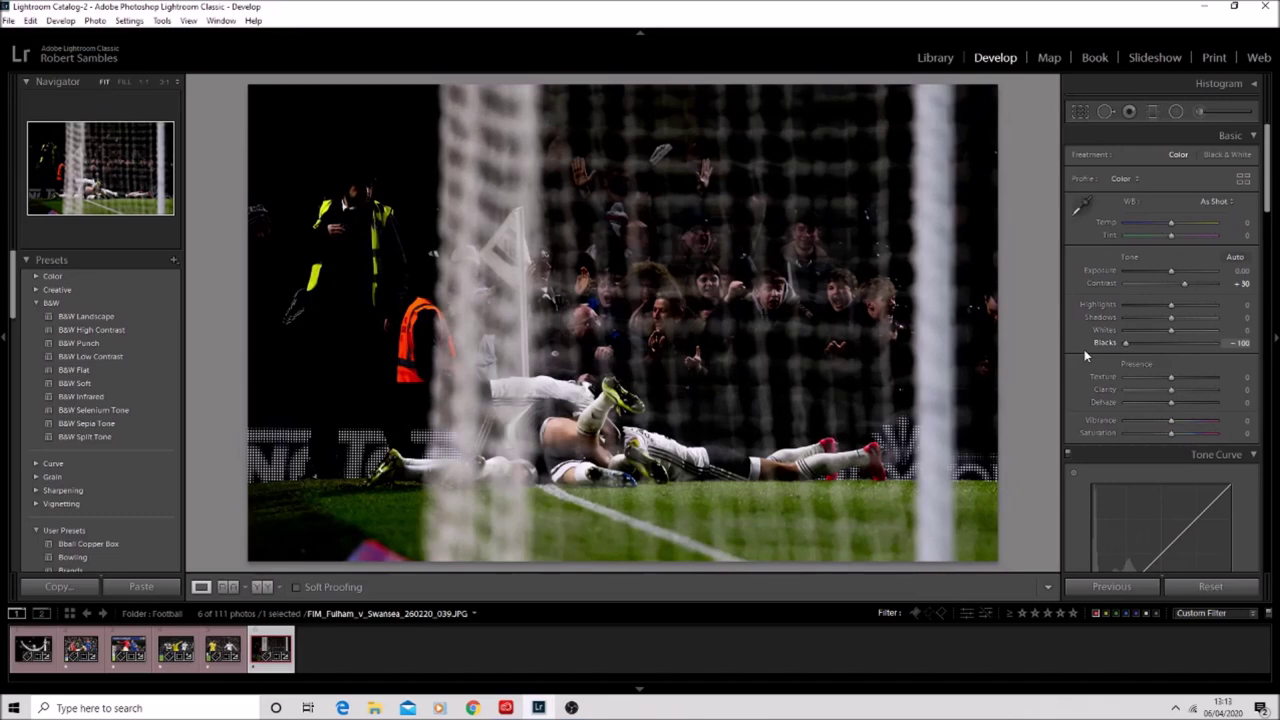
{"action": "left_click_drag", "start_coordinate": [1084, 349], "coordinate": [1165, 358]}
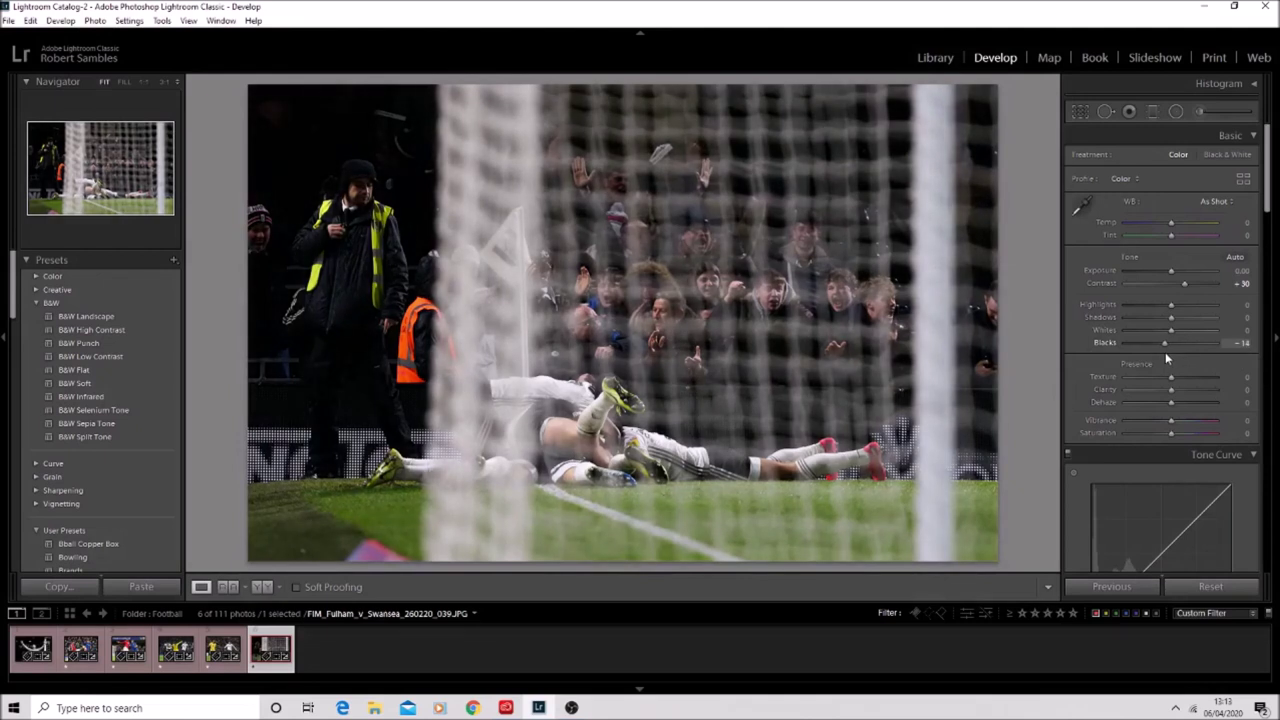
{"action": "left_click", "coordinate": [1167, 333]}
{"action": "left_click_drag", "start_coordinate": [1163, 337], "coordinate": [1159, 340]}
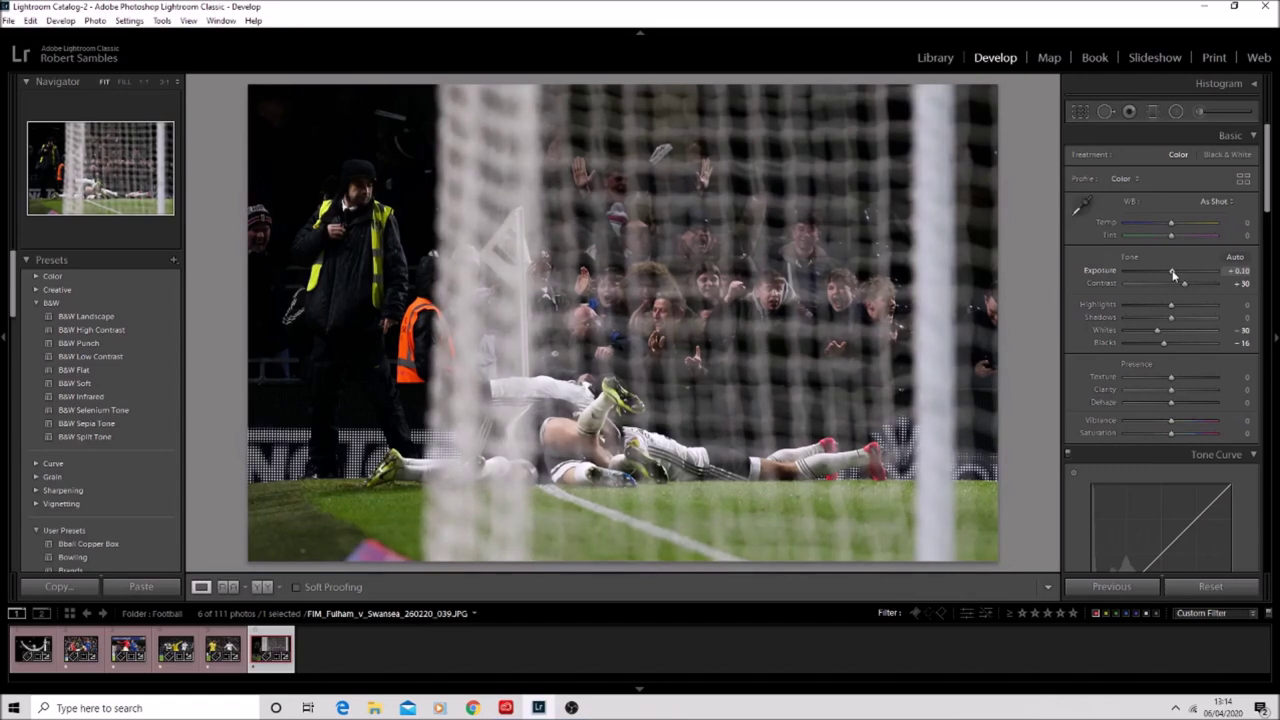
{"action": "left_click_drag", "start_coordinate": [1169, 396], "coordinate": [1177, 388]}
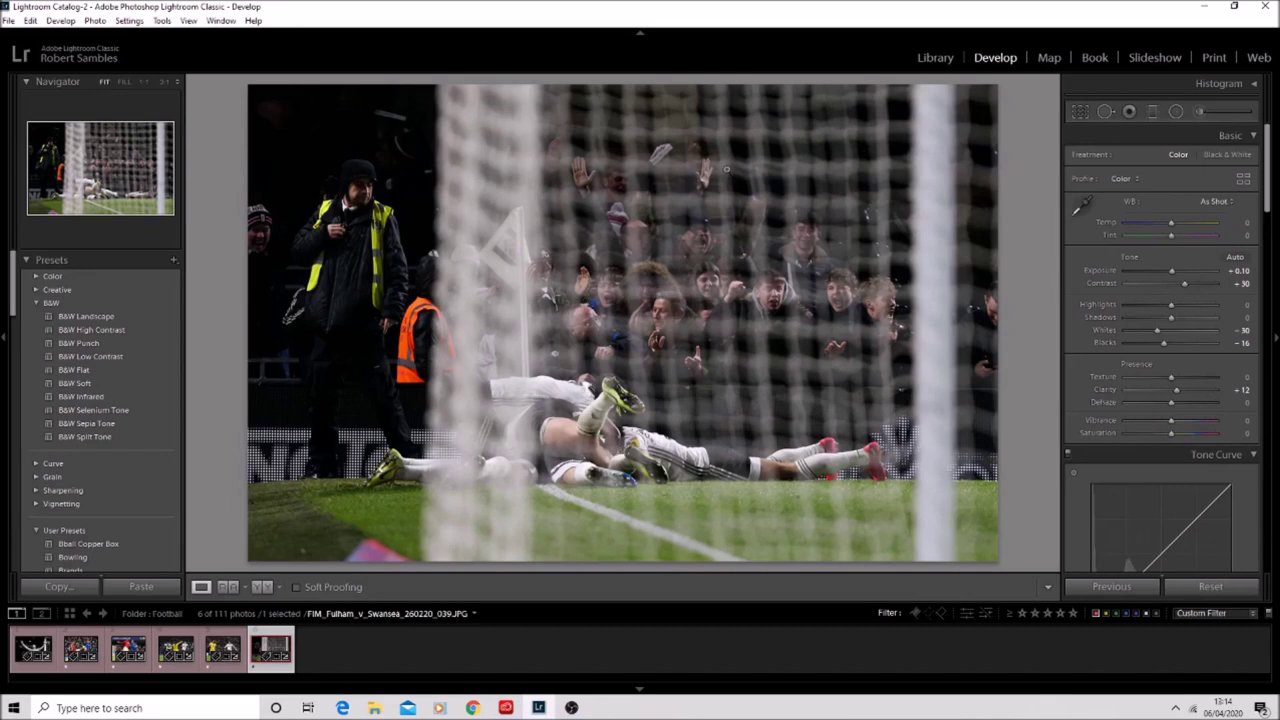
Tighten the goal celebration photo's crop so the fallen players sit lower in the frame, and straighten it slightly further.
{"action": "left_click", "coordinate": [1080, 112]}
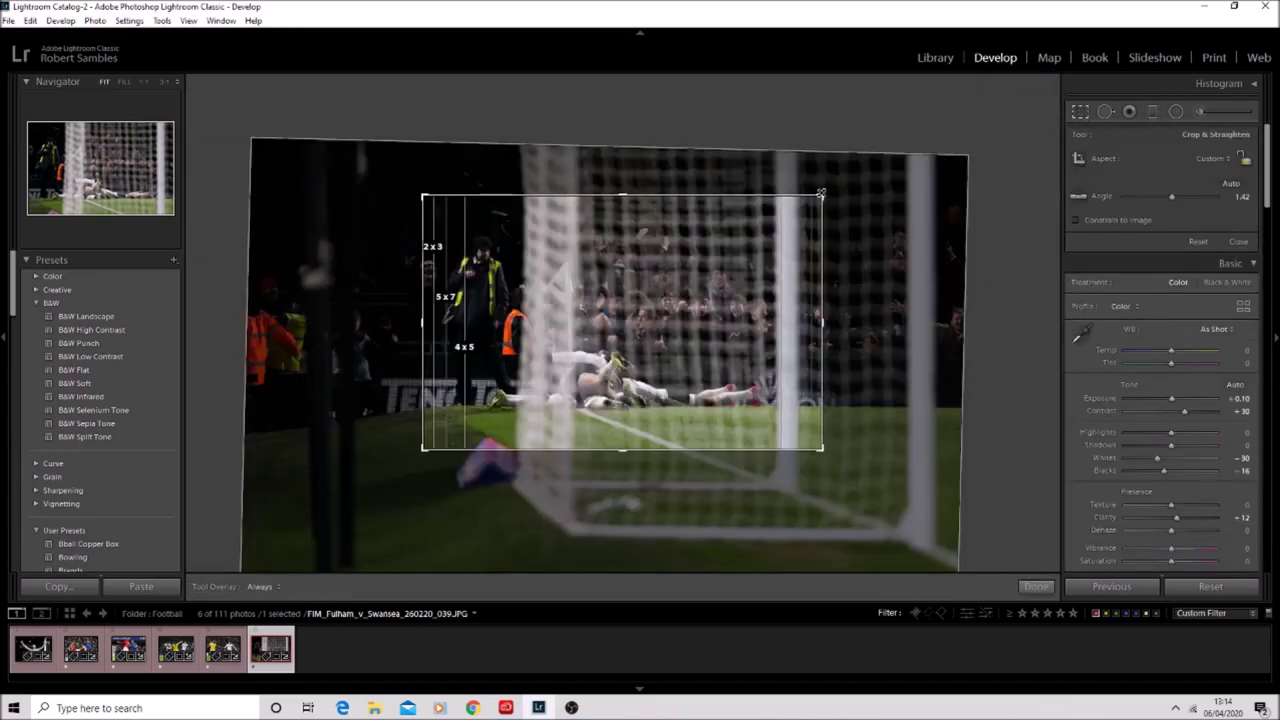
{"action": "left_click_drag", "start_coordinate": [821, 195], "coordinate": [814, 201]}
{"action": "left_click_drag", "start_coordinate": [686, 318], "coordinate": [762, 390]}
{"action": "left_click_drag", "start_coordinate": [822, 452], "coordinate": [832, 456]}
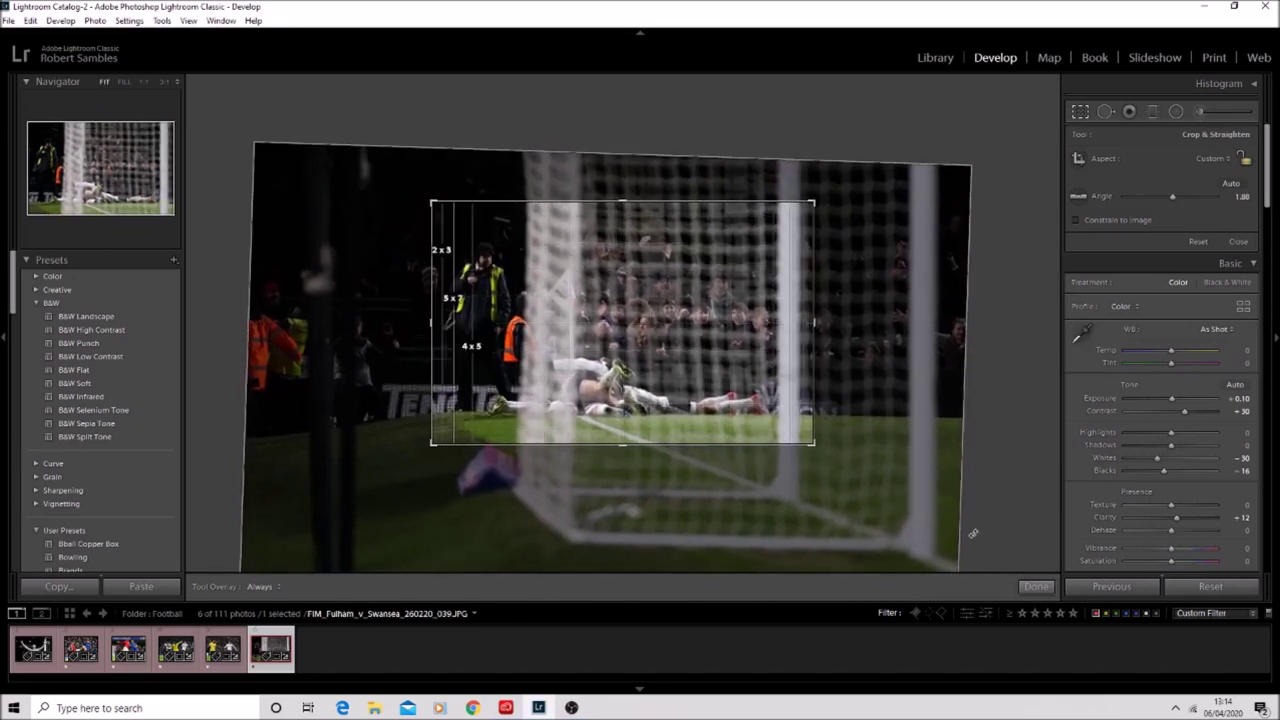
{"action": "left_click", "coordinate": [1036, 586]}
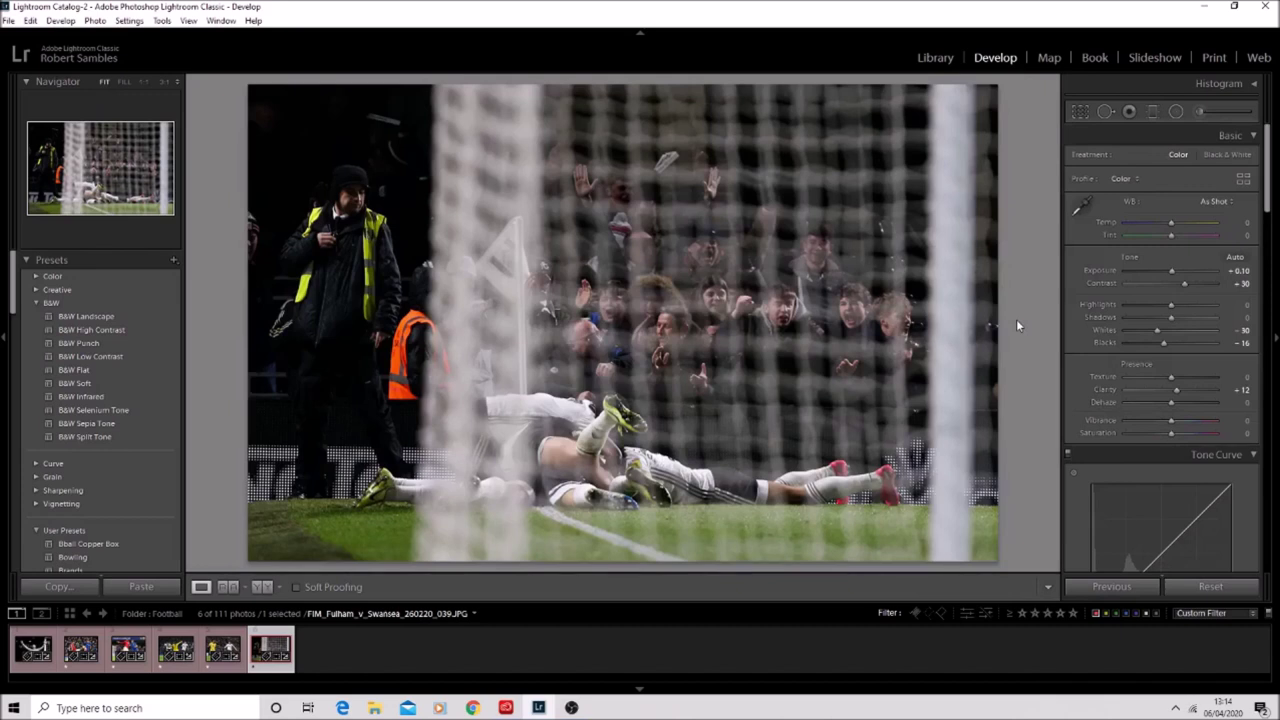
Compare the crops of FIM_Fulham_v_Swansea_260220_012.JPG and FIM_Chelsea_v_ManchesterUnited_170220_017.JPG with their full frames.
{"action": "left_click", "coordinate": [176, 648]}
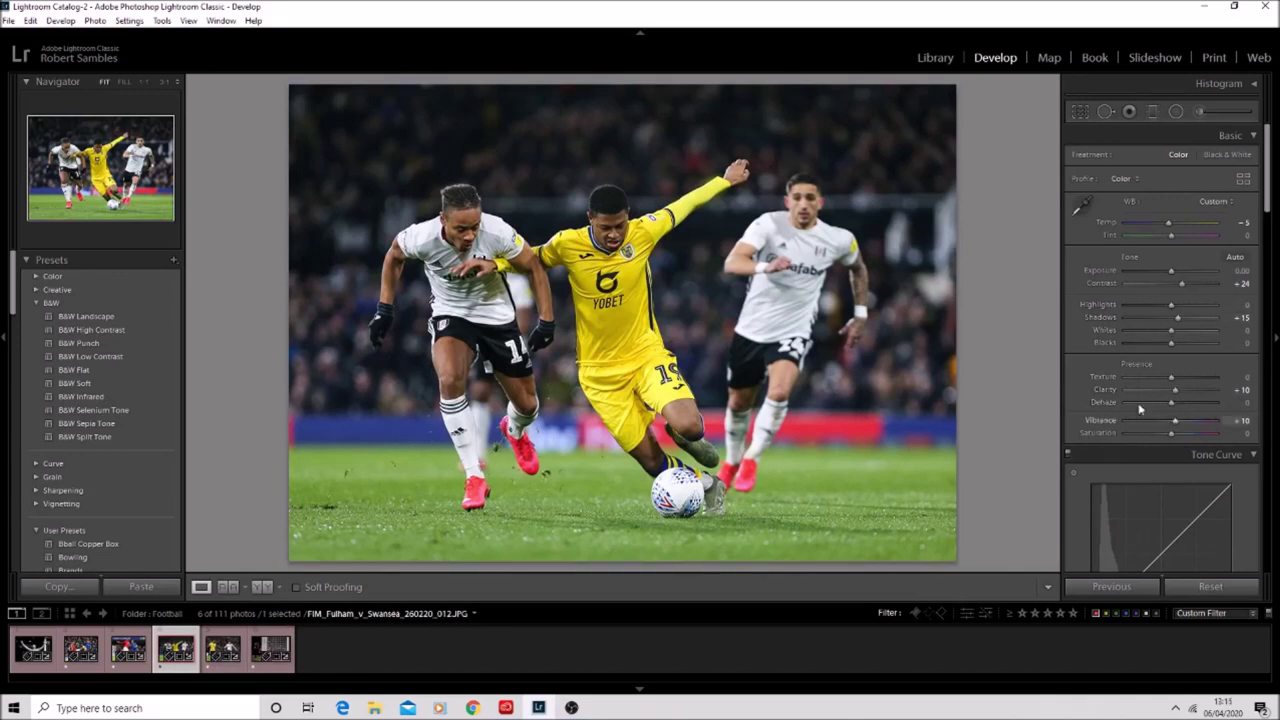
{"action": "left_click", "coordinate": [1080, 113]}
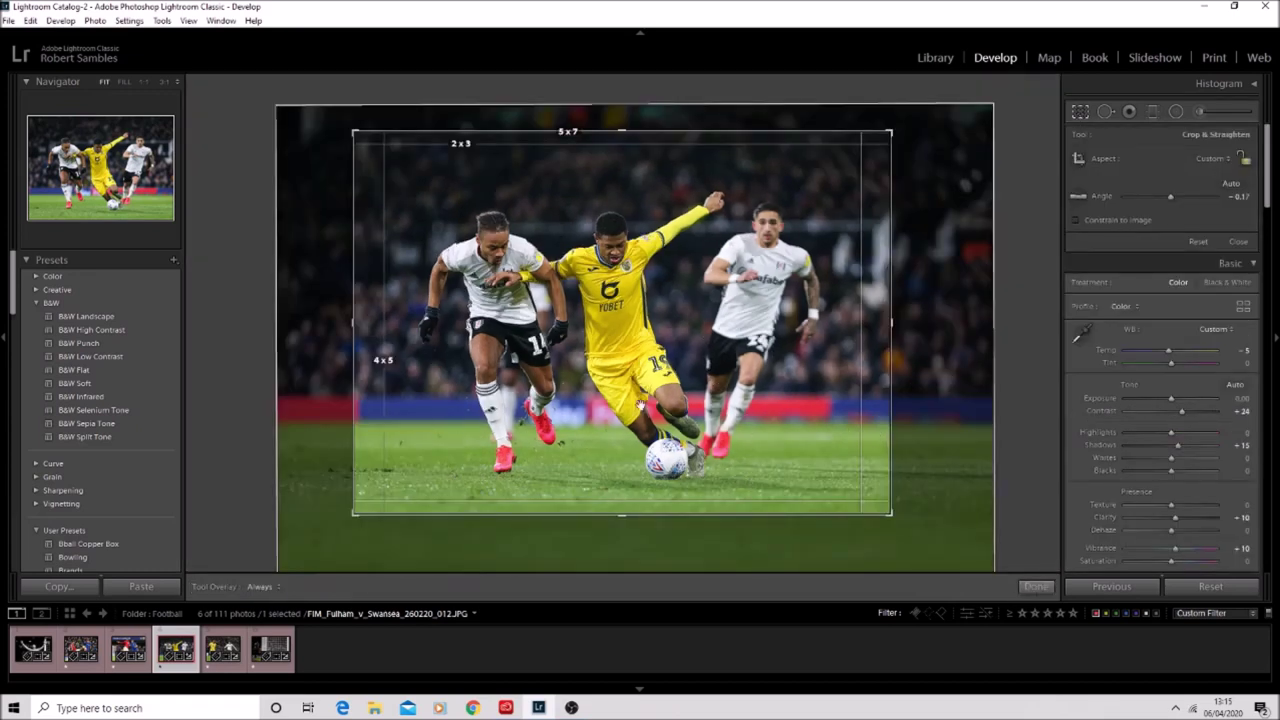
{"action": "left_click", "coordinate": [1036, 586]}
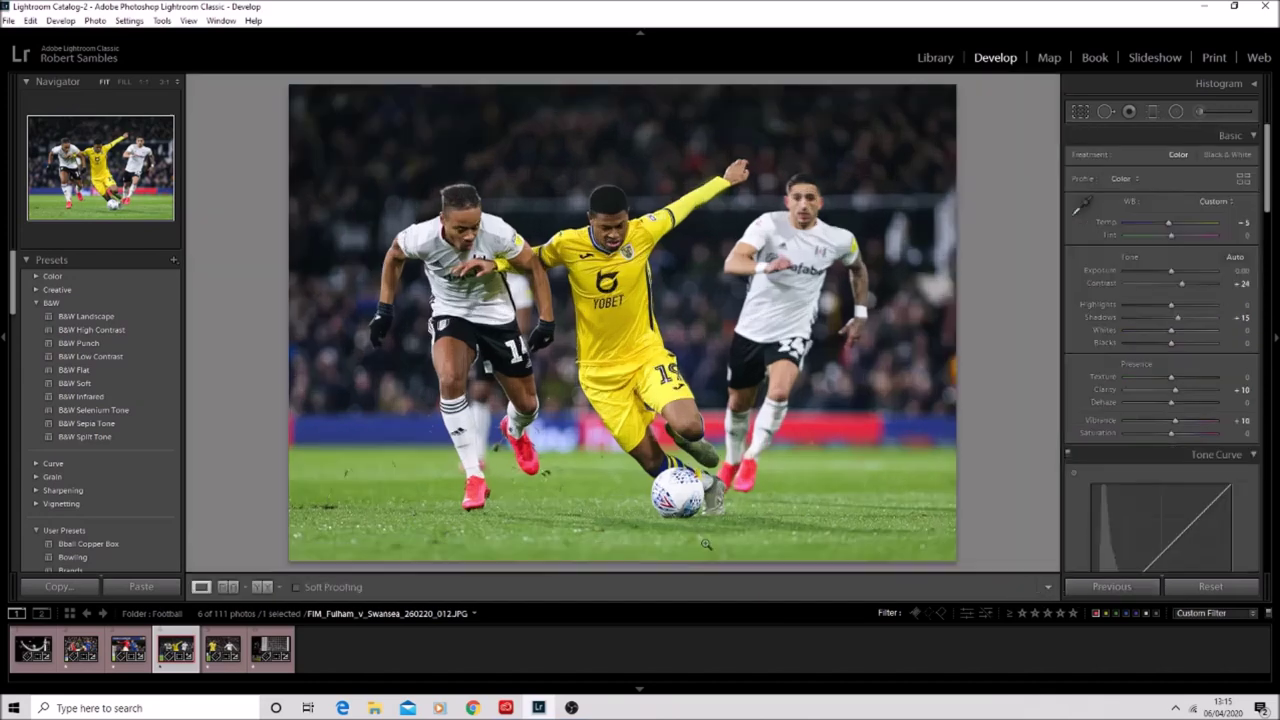
{"action": "left_click", "coordinate": [81, 650]}
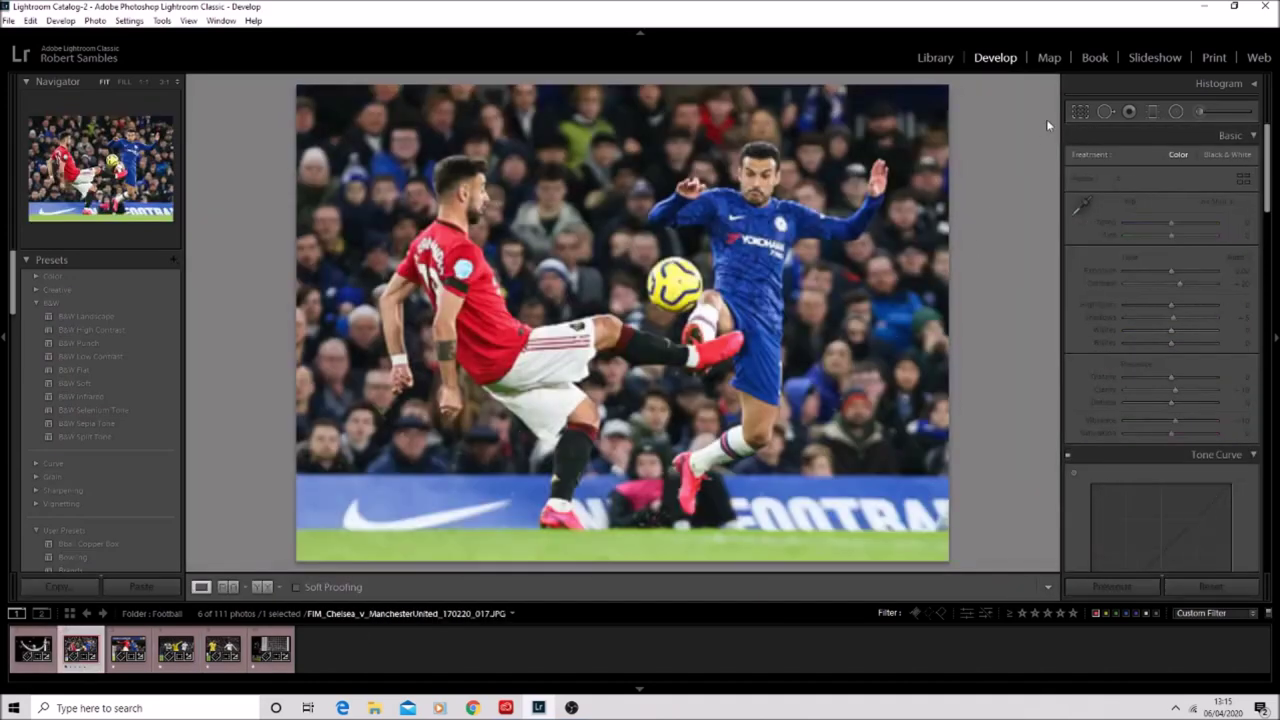
{"action": "left_click", "coordinate": [1081, 117]}
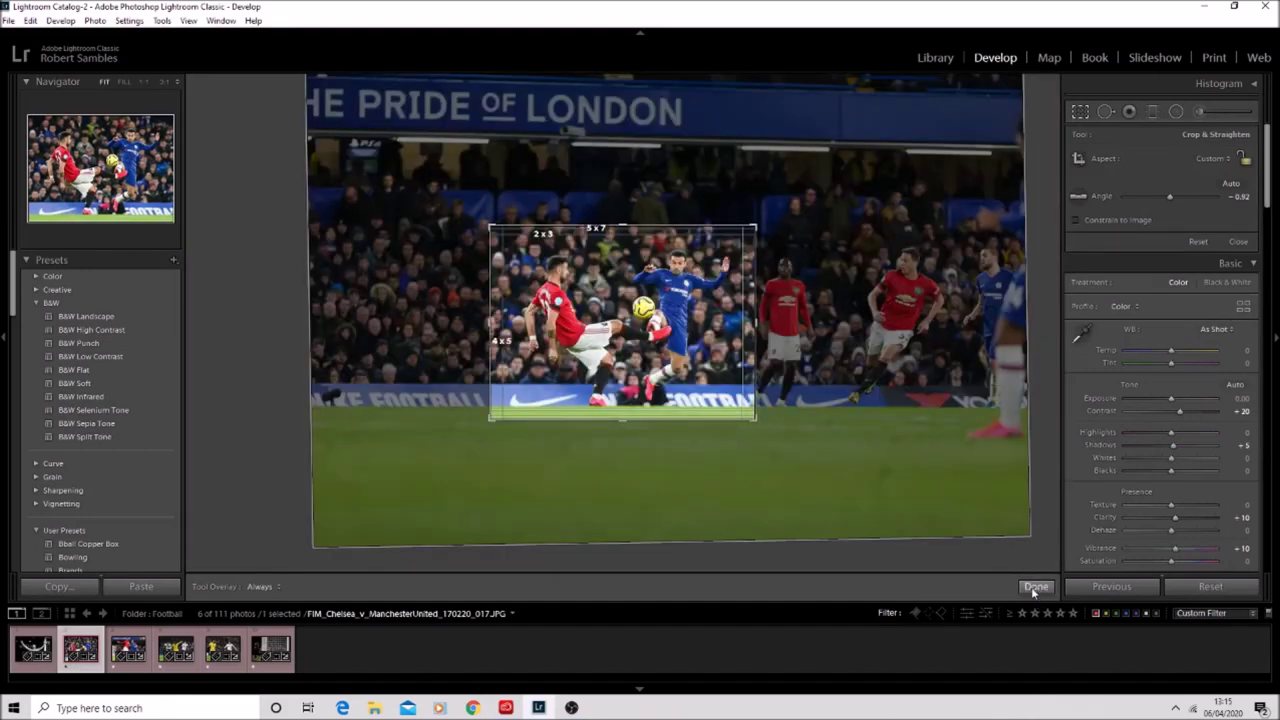
{"action": "left_click", "coordinate": [1035, 587]}
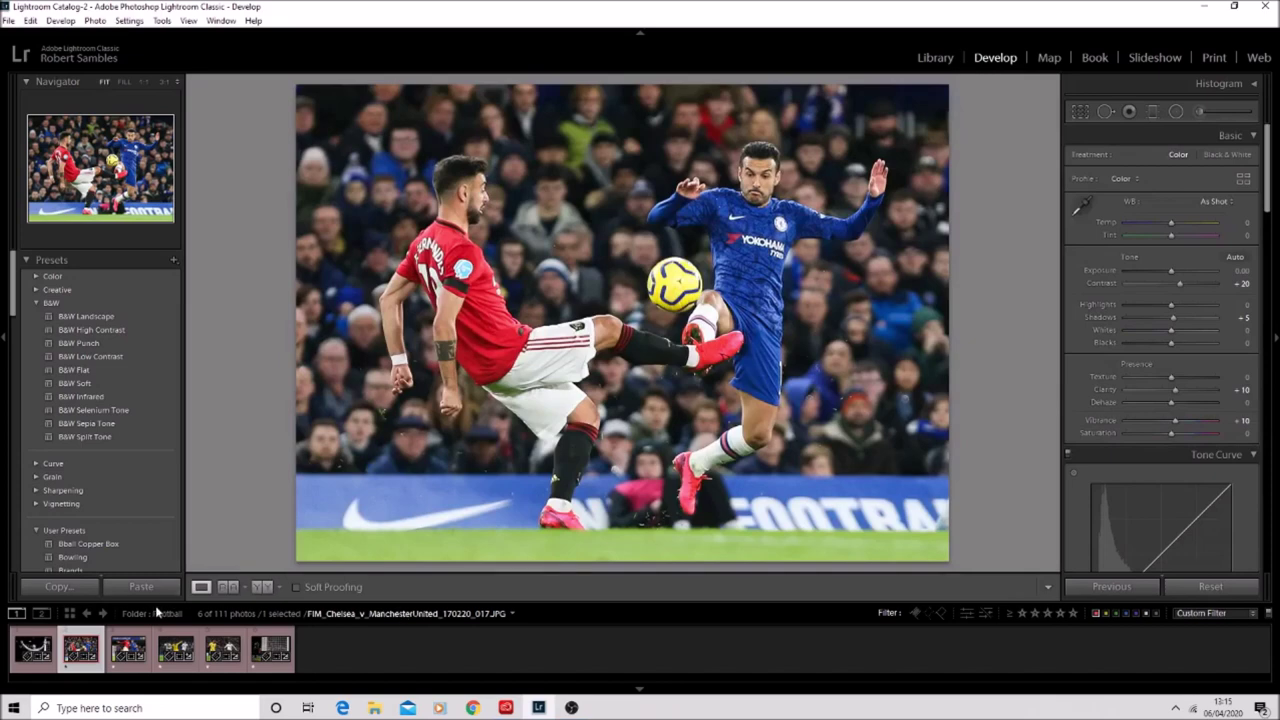
{"action": "left_click", "coordinate": [176, 649]}
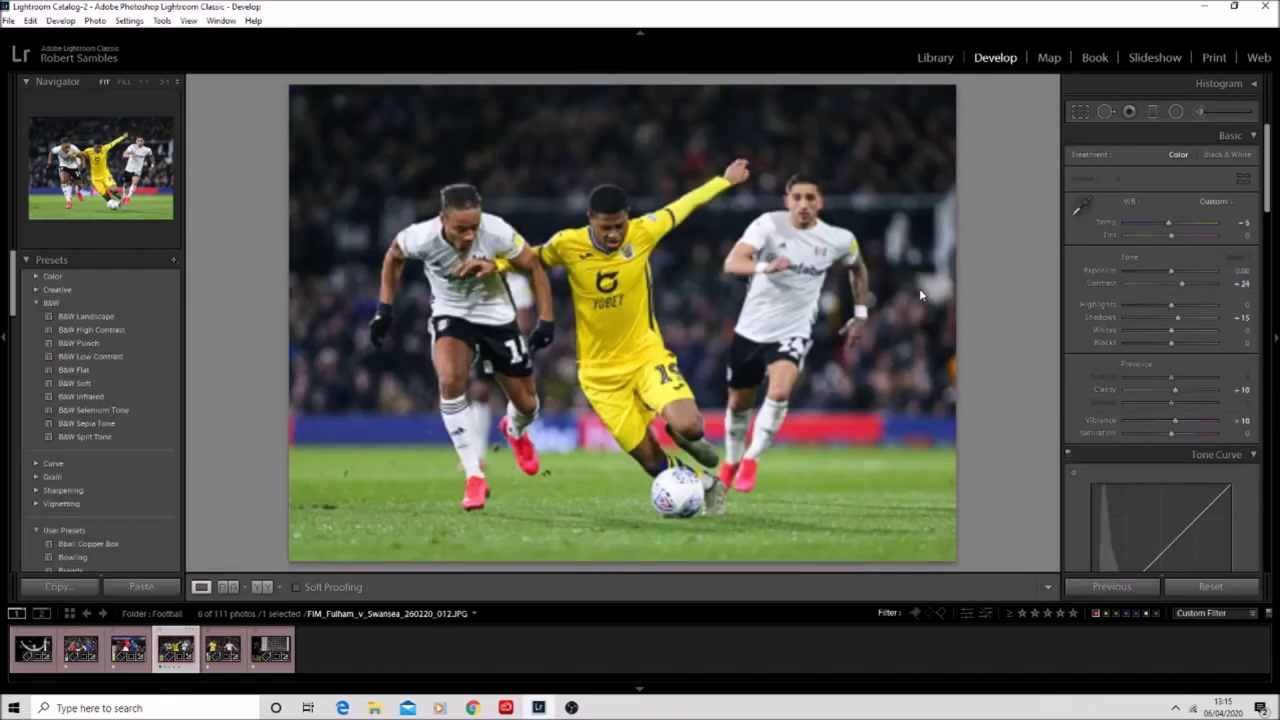